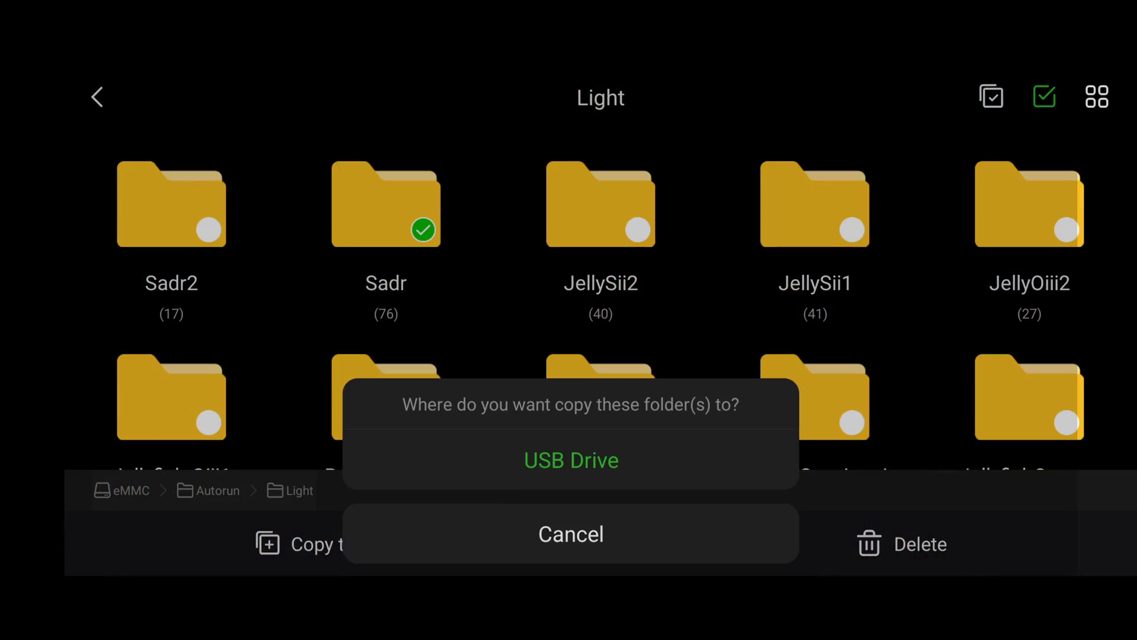
Step: Copy the ticked Sadr folder from the ASIAIR Light folder to the USB Drive
{"action": "left_click", "coordinate": [696, 467]}
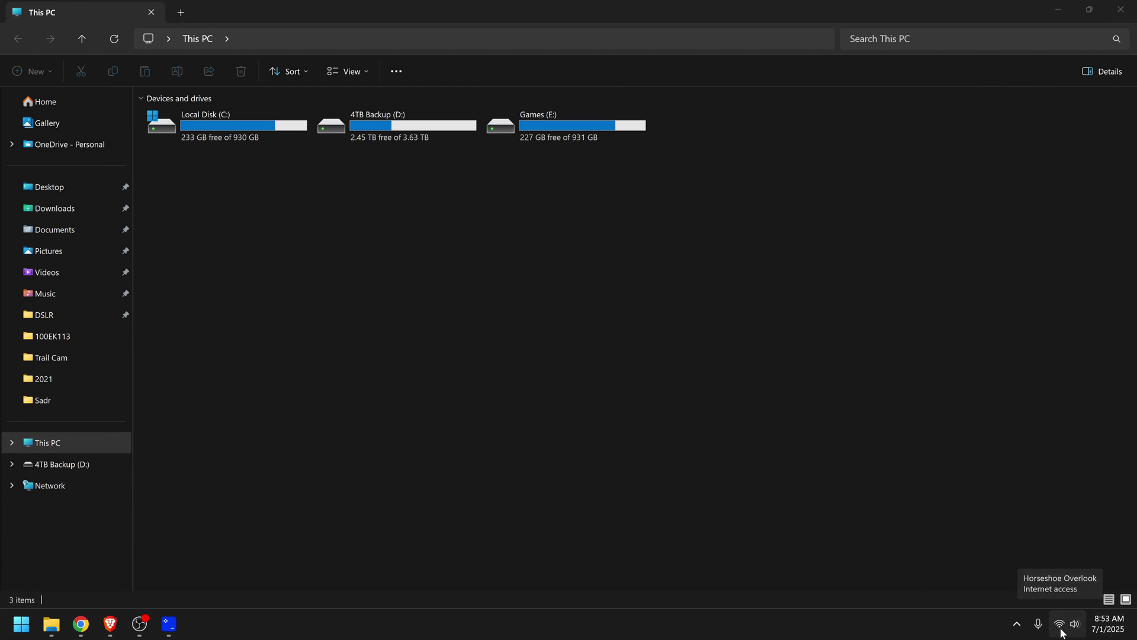
Step: Switch the PC's Wi-Fi from Horseshoe Overlook to the ASIAIR_PZ_256Gbs network
{"action": "left_click", "coordinate": [1060, 623]}
{"action": "left_click", "coordinate": [968, 420]}
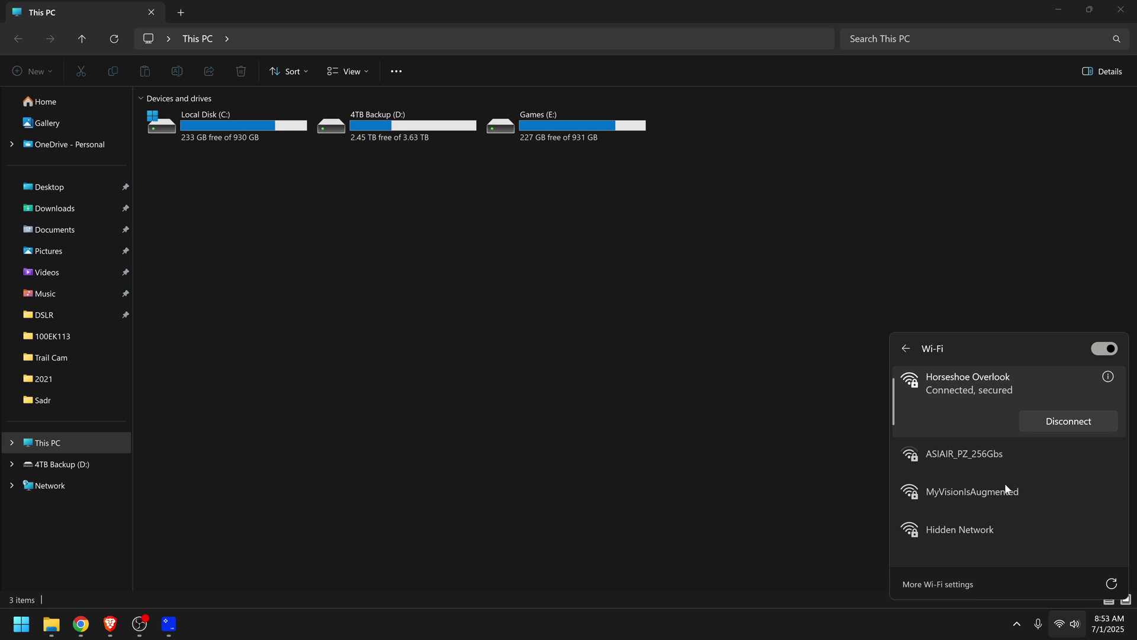
{"action": "left_click", "coordinate": [1057, 456]}
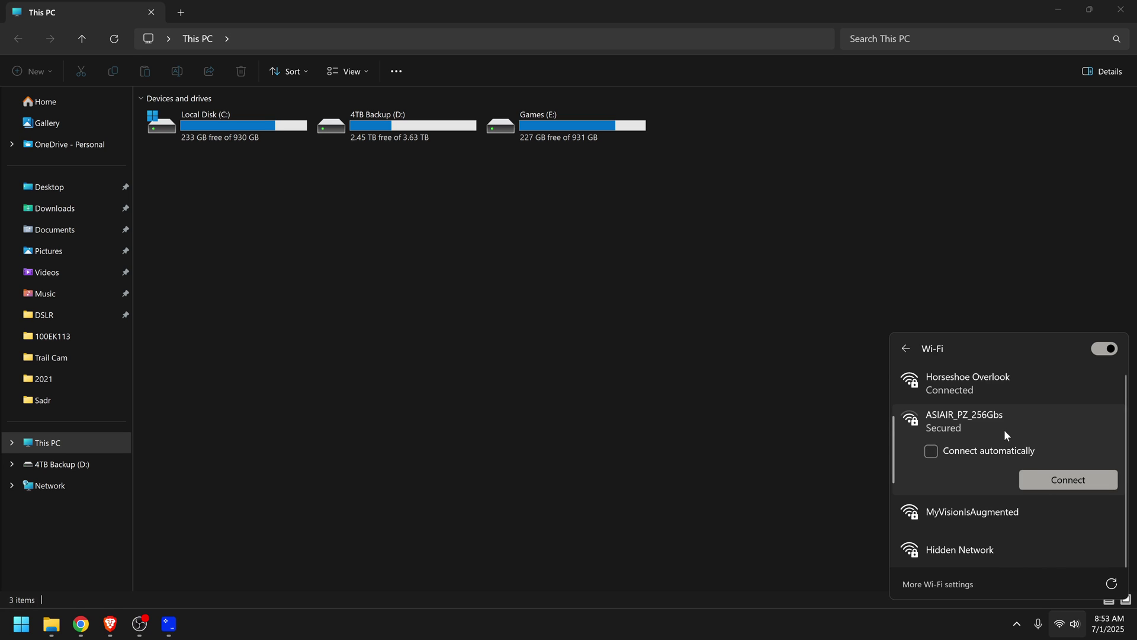
{"action": "left_click", "coordinate": [1061, 478]}
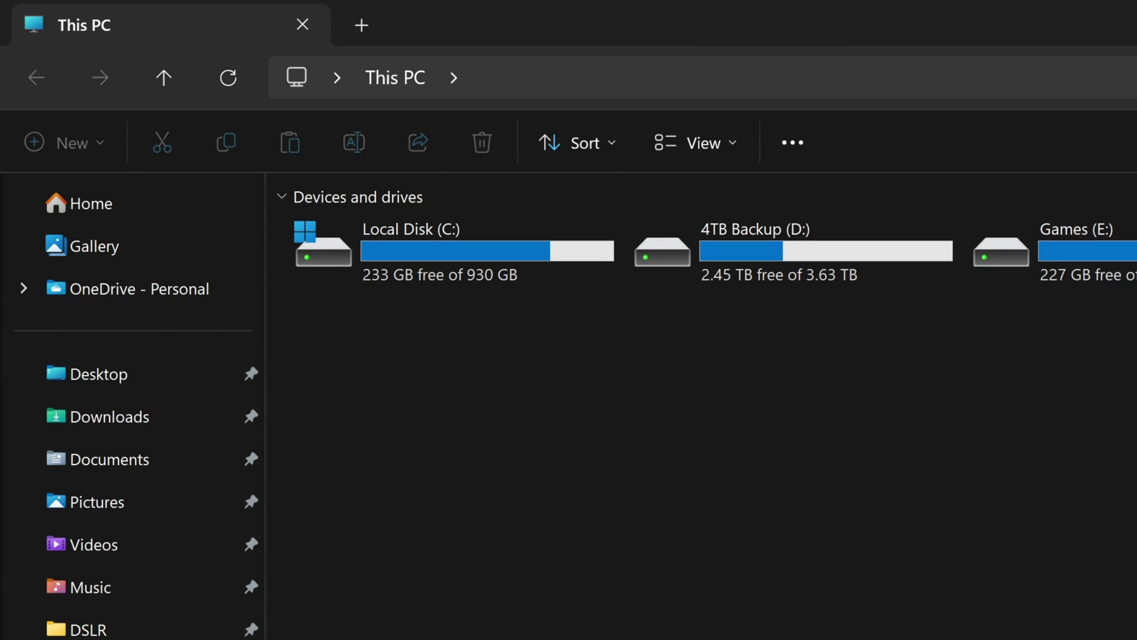
Step: Replace the This PC path with \\10.0.0.1 to open the ASIAIR network share
{"action": "left_click", "coordinate": [533, 76]}
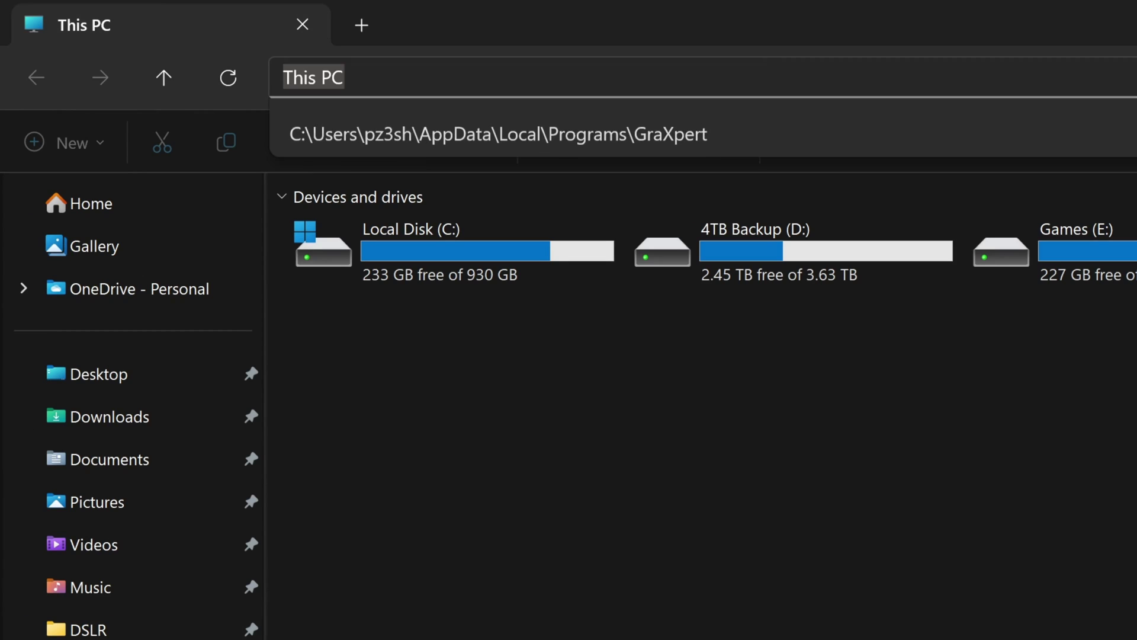
{"action": "left_click", "coordinate": [343, 77]}
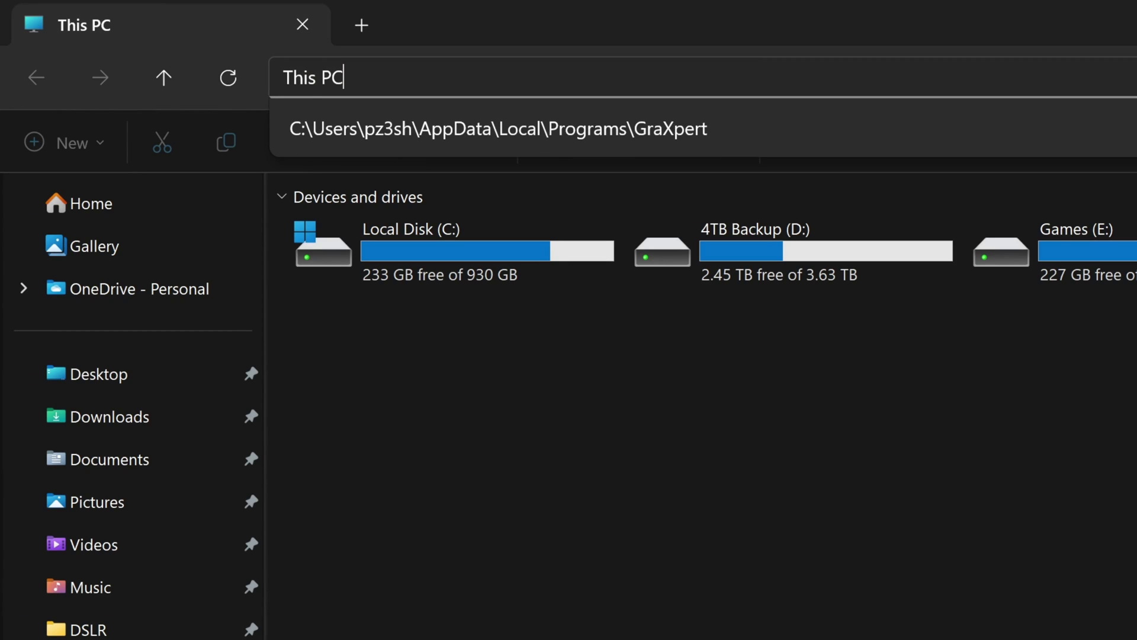
{"action": "key", "text": "ctrl+a"}
{"action": "key", "text": "BackSpace"}
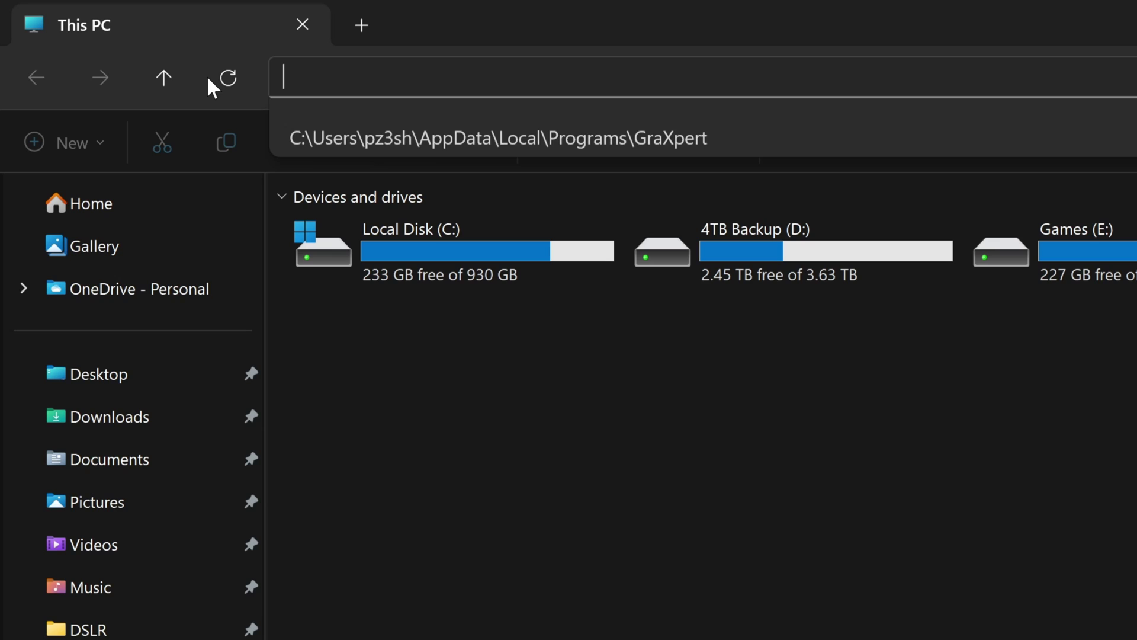
{"action": "type", "text": "\\\\"}
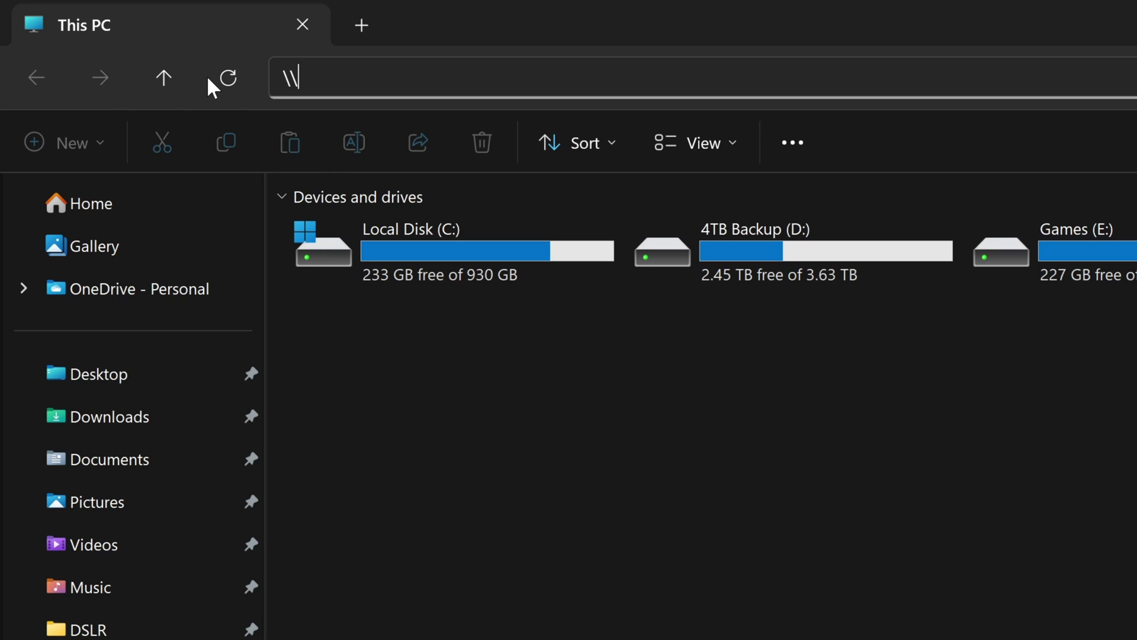
{"action": "type", "text": "10.0.0.1"}
{"action": "key", "text": "Home"}
{"action": "key", "text": "shift+Right"}
{"action": "key", "text": "shift+Right"}
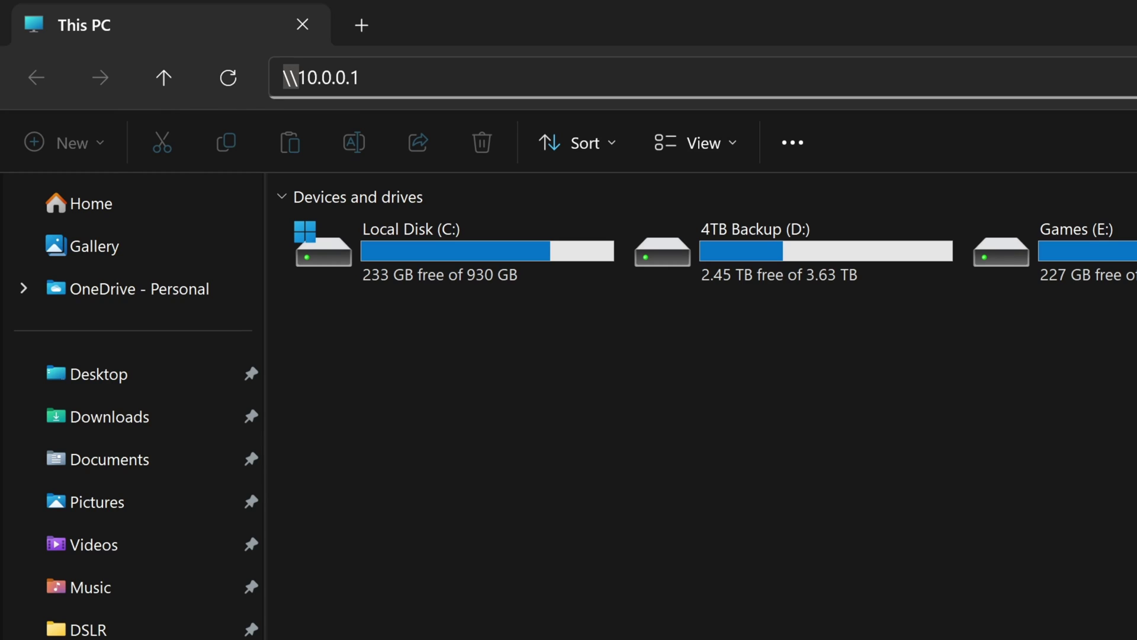
{"action": "key", "text": "End"}
{"action": "key", "text": "Home"}
{"action": "key", "text": "End"}
{"action": "key", "text": "Return"}
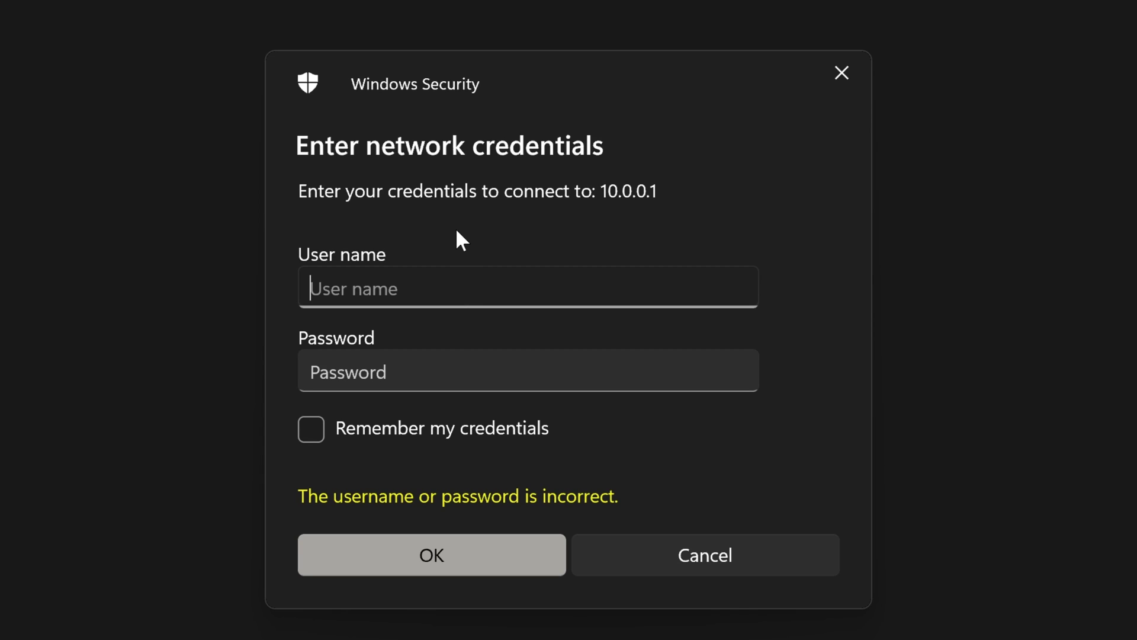
Step: Sign in to the 10.0.0.1 share with the user name guest
{"action": "type", "text": "guest"}
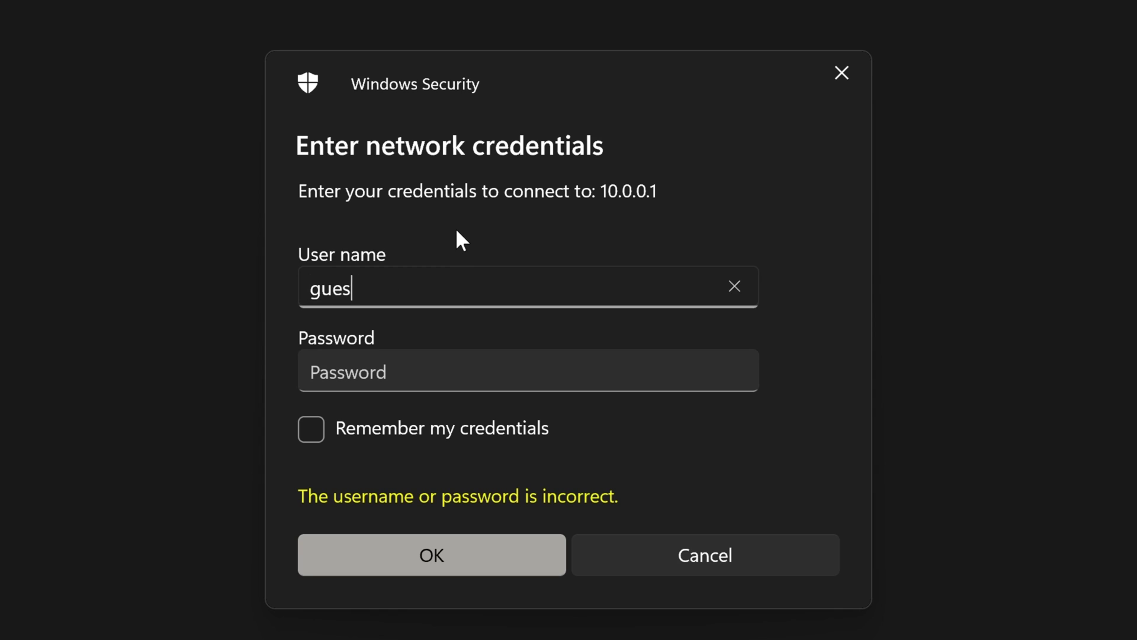
{"action": "left_click", "coordinate": [478, 559]}
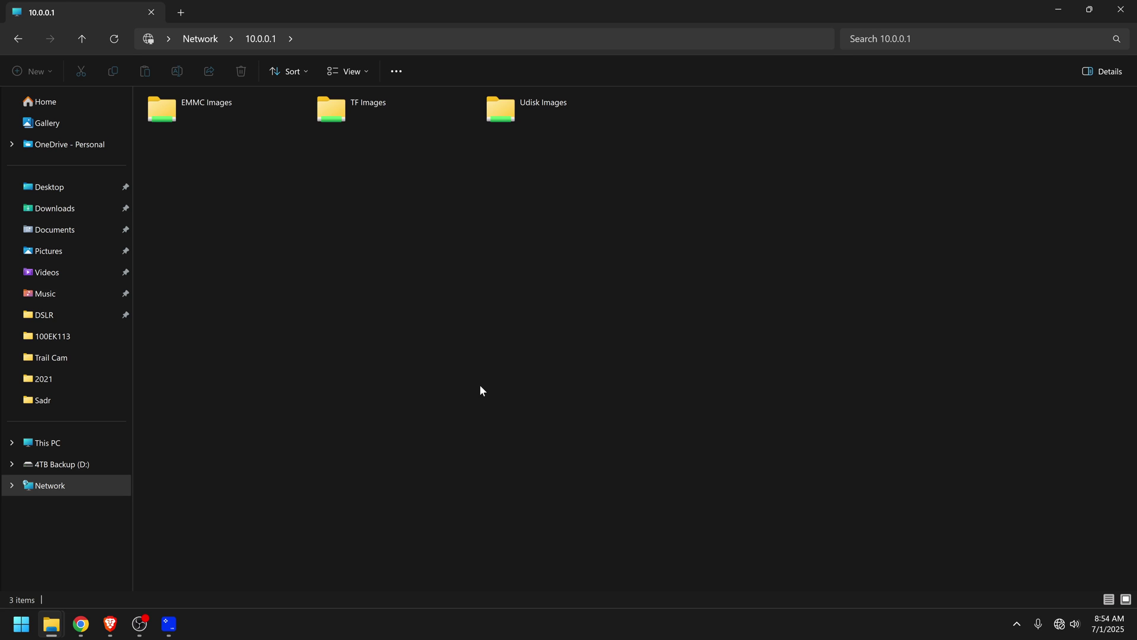
{"action": "left_click", "coordinate": [1060, 624]}
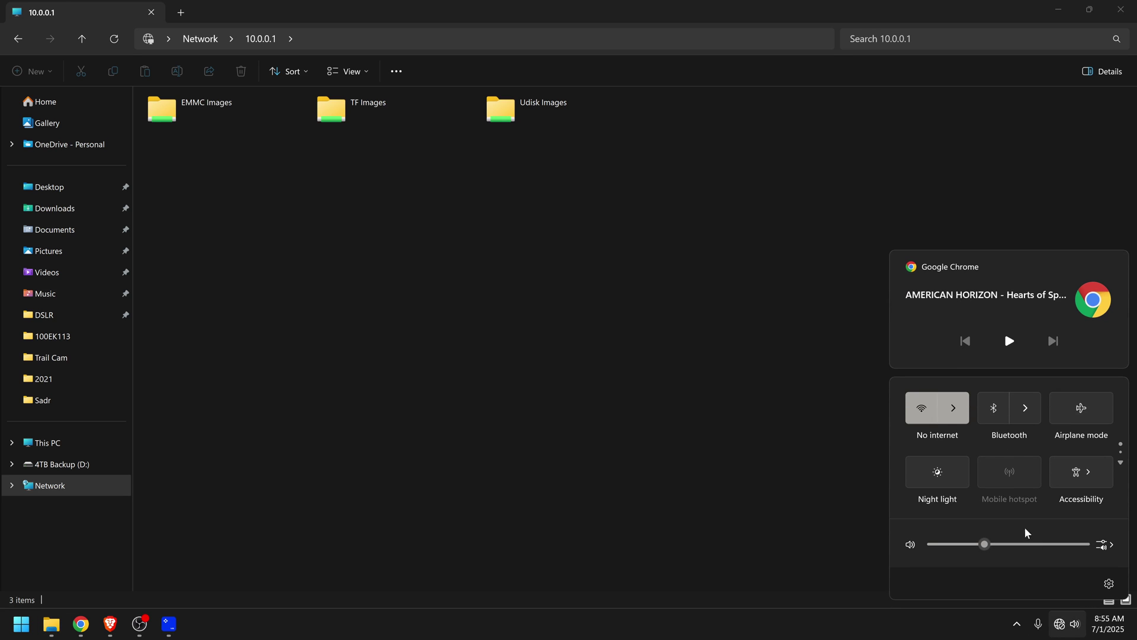
{"action": "left_click", "coordinate": [954, 416]}
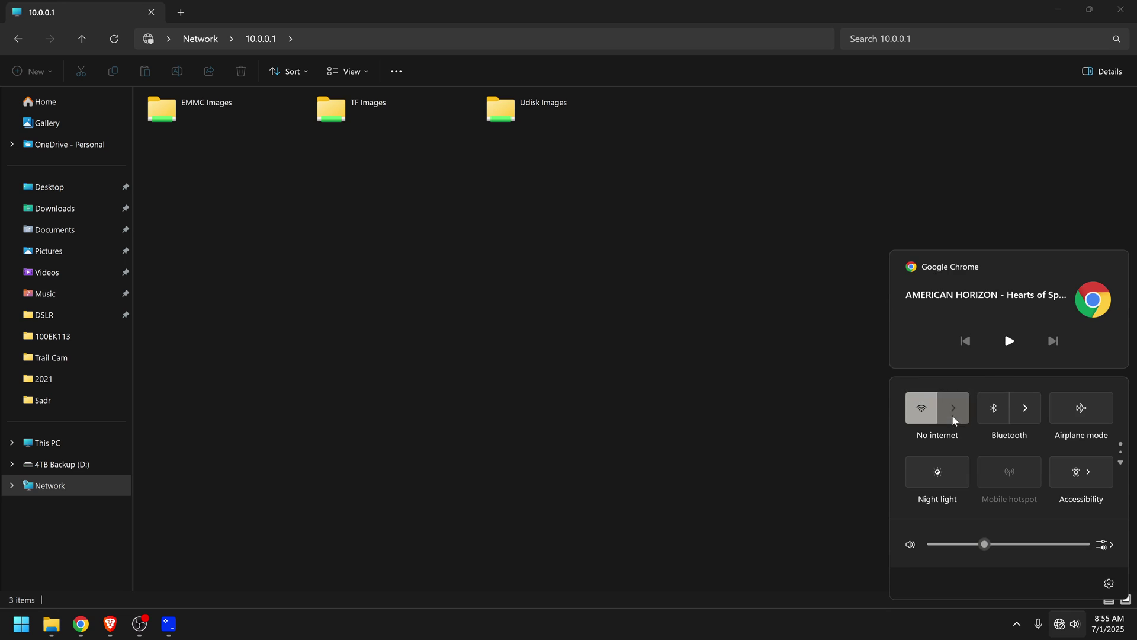
{"action": "left_click", "coordinate": [327, 37]}
{"action": "left_click", "coordinate": [141, 39]}
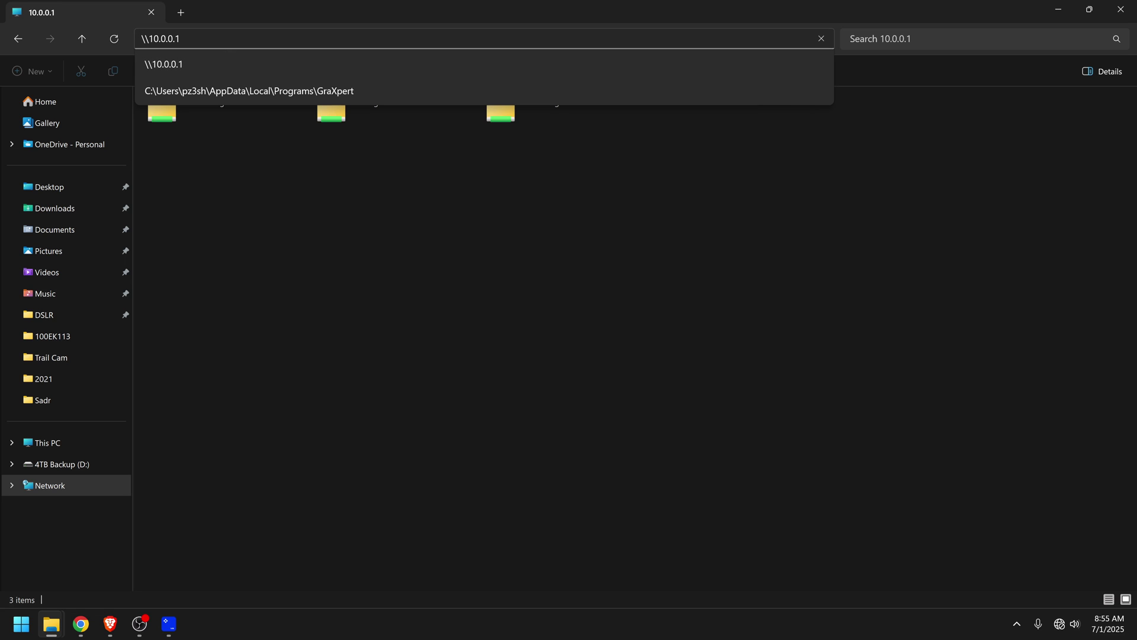
{"action": "key", "text": "Escape"}
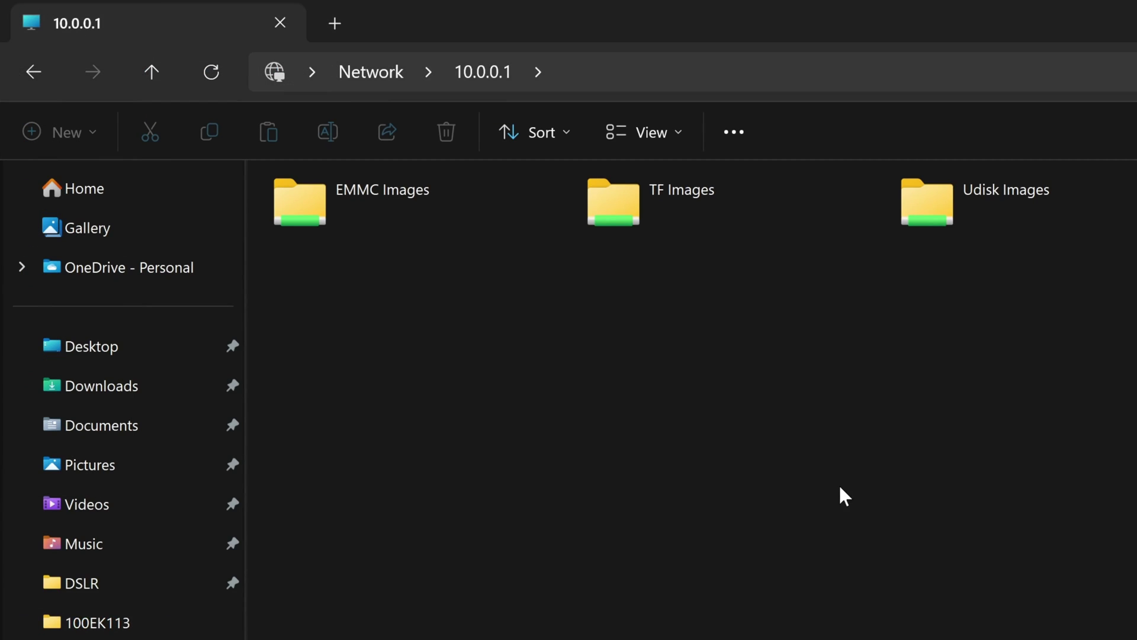
Step: Browse EMMC Images > Autorun > Light and open the Sadr2 target folder
{"action": "double_click", "coordinate": [429, 201]}
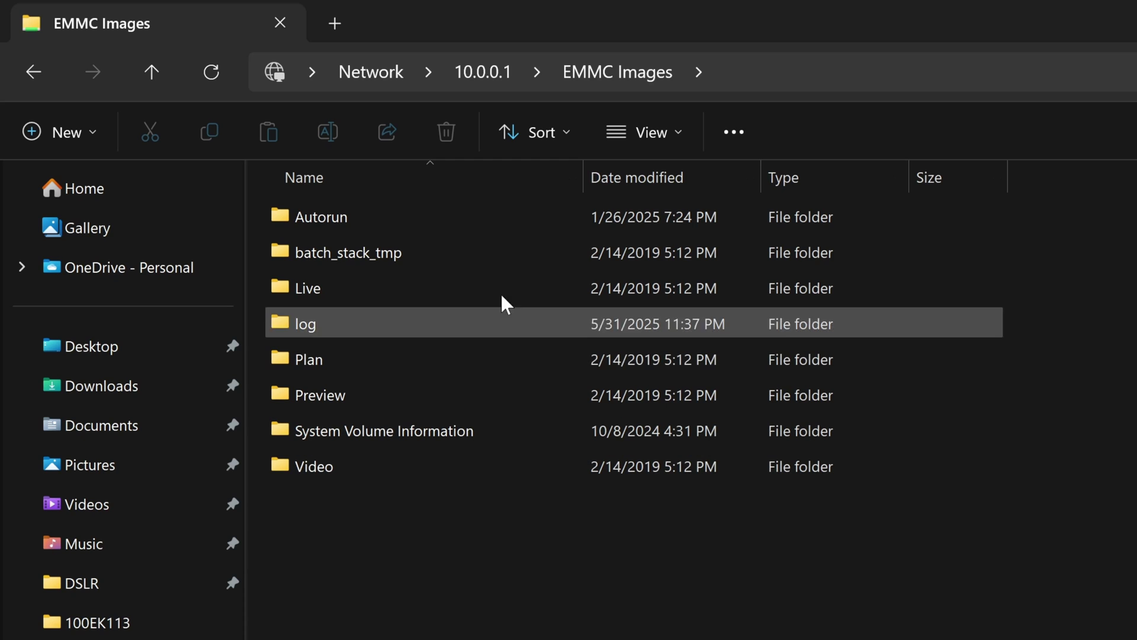
{"action": "double_click", "coordinate": [463, 219]}
{"action": "left_click", "coordinate": [382, 218]}
{"action": "double_click", "coordinate": [383, 222]}
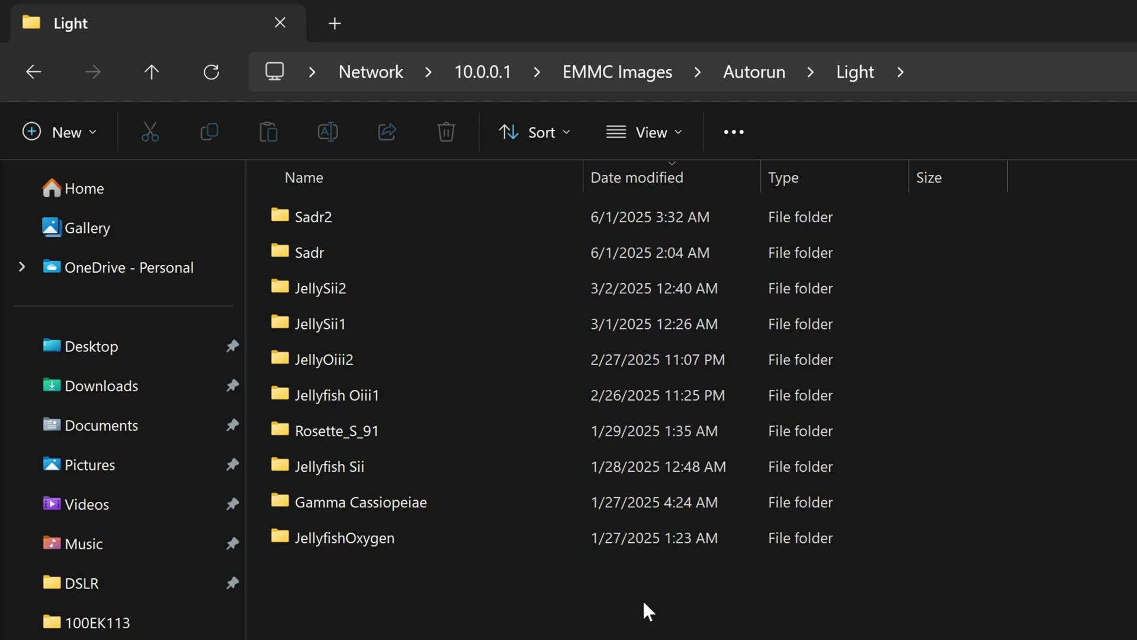
{"action": "double_click", "coordinate": [368, 216]}
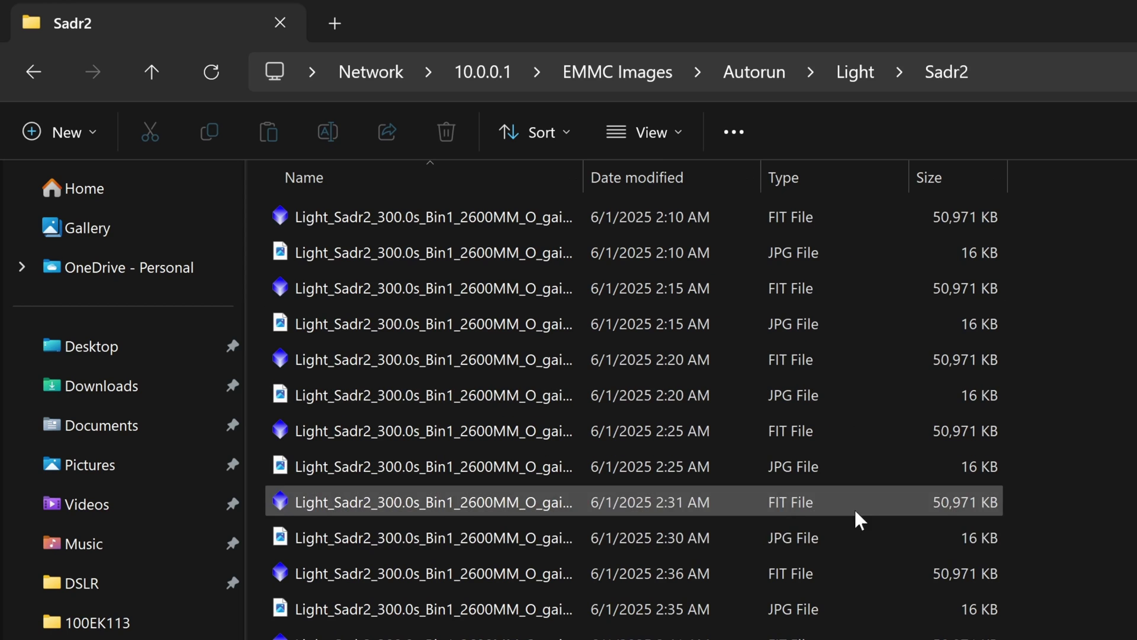
Step: Sort Sadr2's files by type so the FIT frames come first, then select them all
{"action": "left_click", "coordinate": [800, 184]}
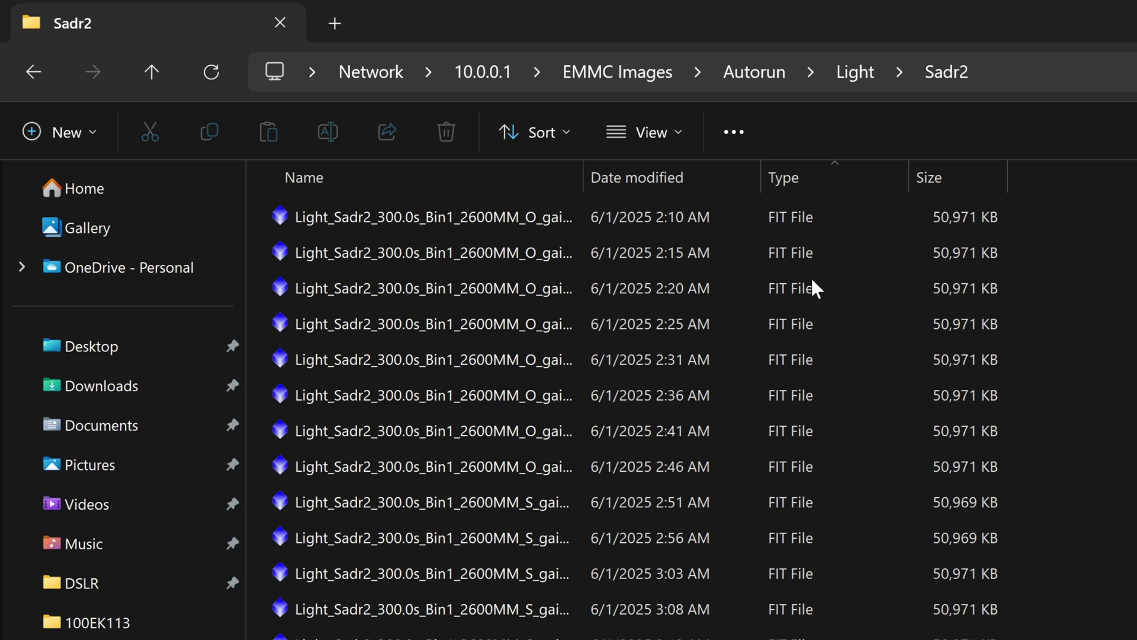
{"action": "scroll", "coordinate": [830, 584], "scroll_direction": "down", "scroll_amount": 3}
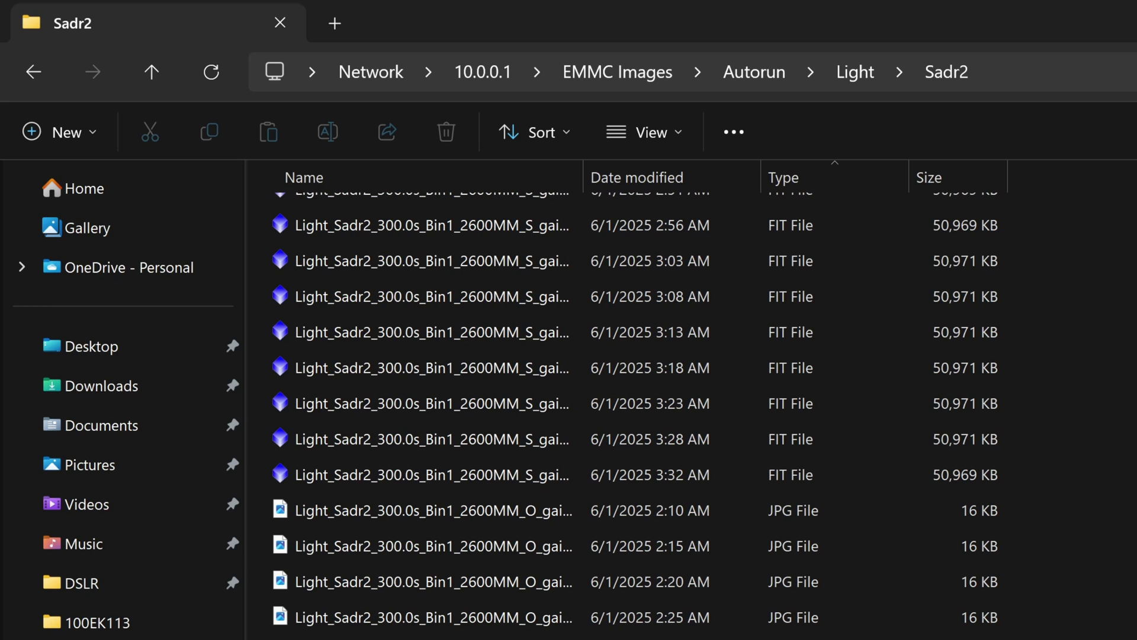
{"action": "scroll", "coordinate": [824, 527], "scroll_direction": "up", "scroll_amount": 5}
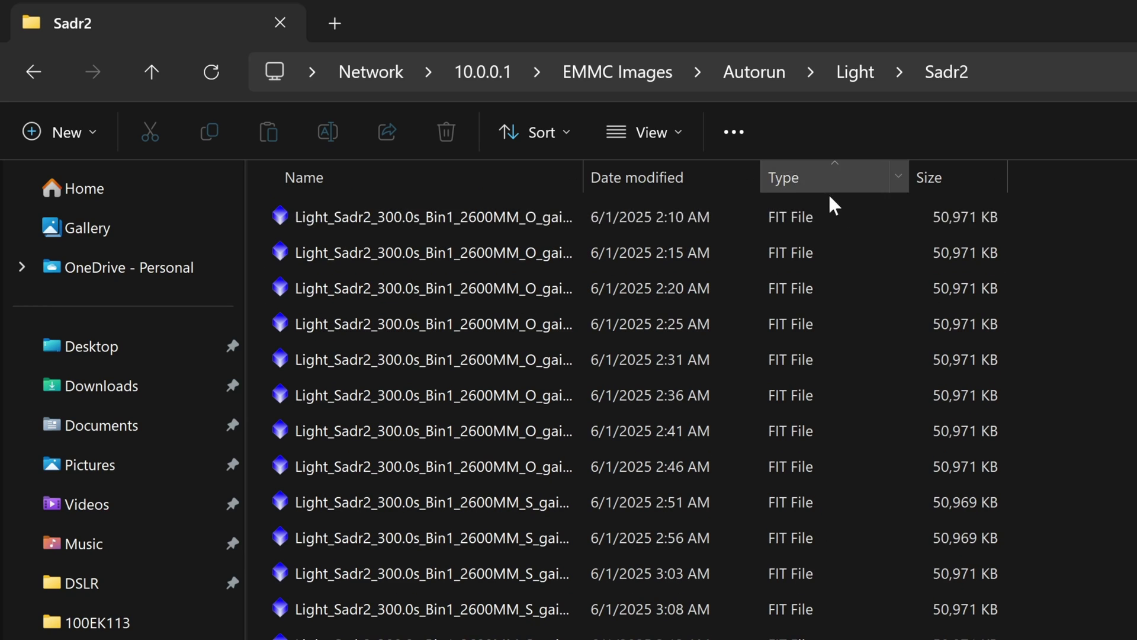
{"action": "left_click", "coordinate": [574, 223]}
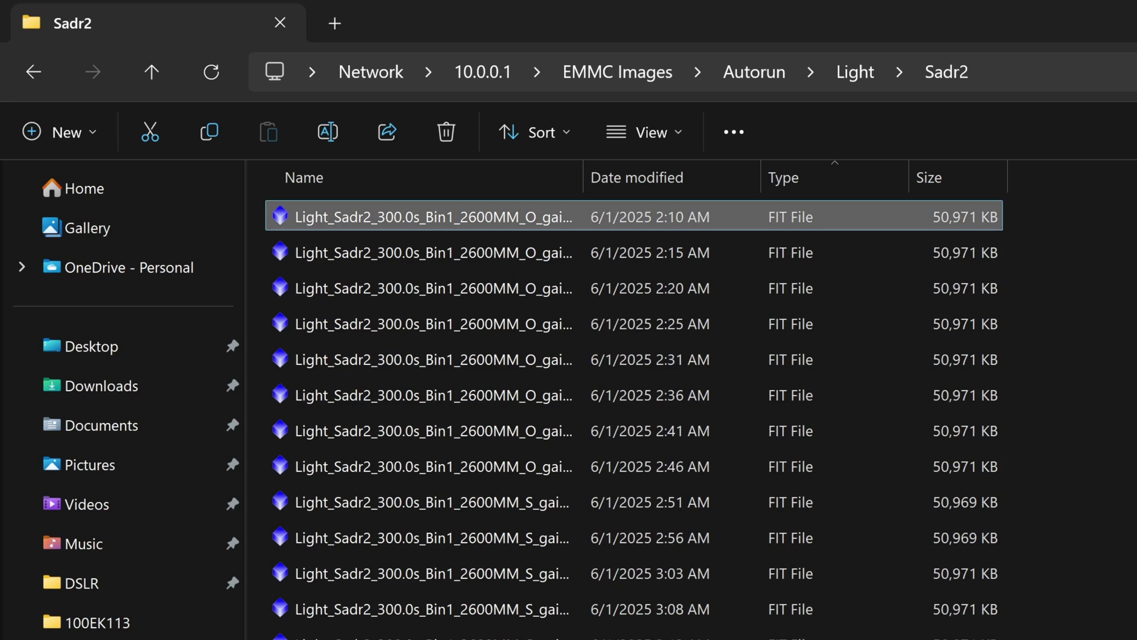
{"action": "key", "text": "ctrl+a"}
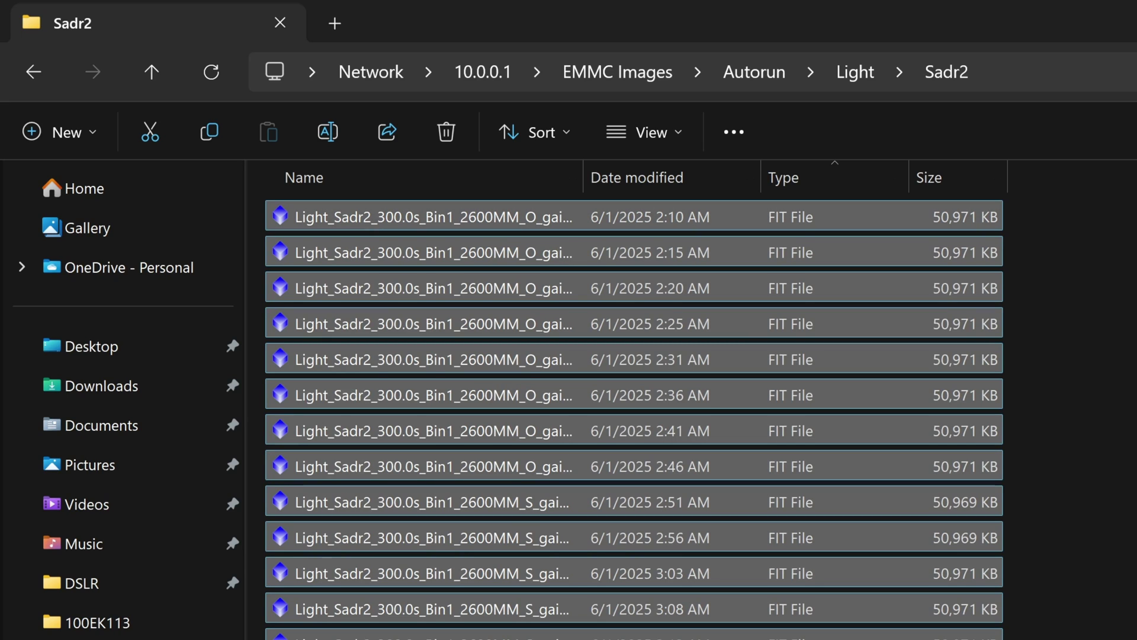
Step: Return to the Light folder, select all ten target folders, then clear the selection
{"action": "left_click", "coordinate": [853, 74]}
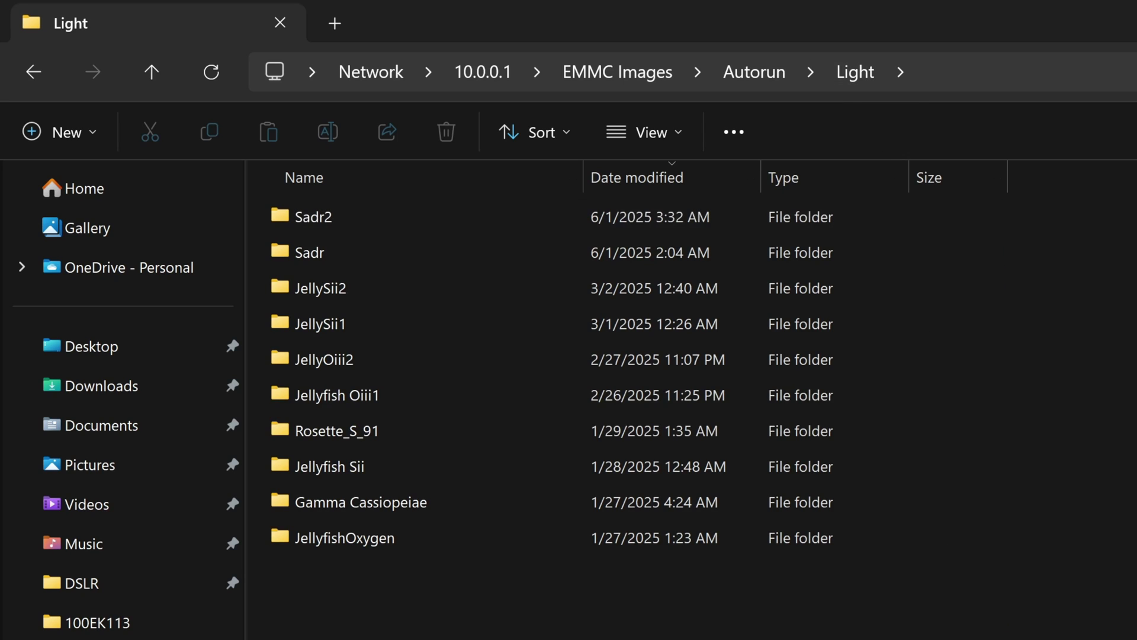
{"action": "left_click_drag", "start_coordinate": [545, 616], "coordinate": [362, 217]}
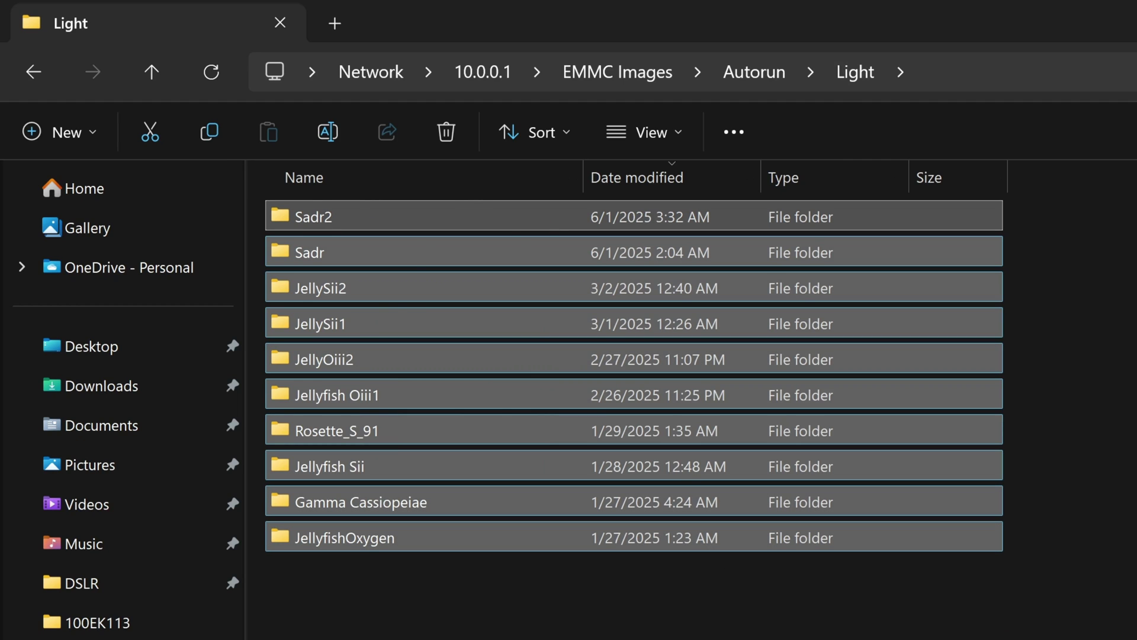
{"action": "key", "text": "Escape"}
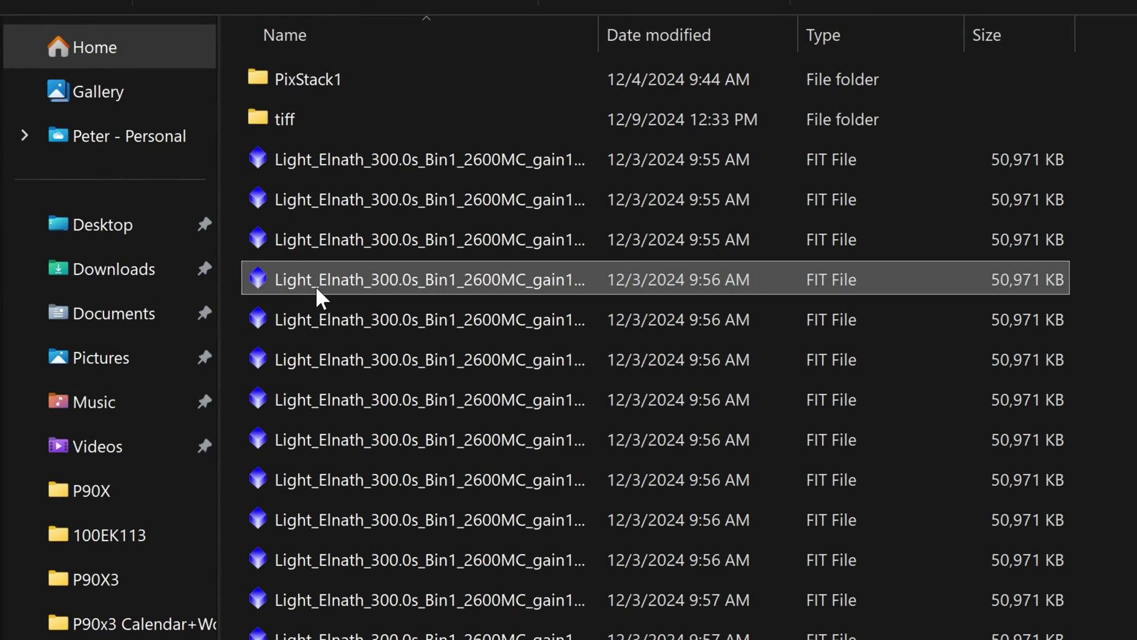
Step: Start renaming an Elnath frame, cancel it, and select one of the Elnath light frames
{"action": "left_click", "coordinate": [348, 285]}
{"action": "left_click", "coordinate": [350, 282]}
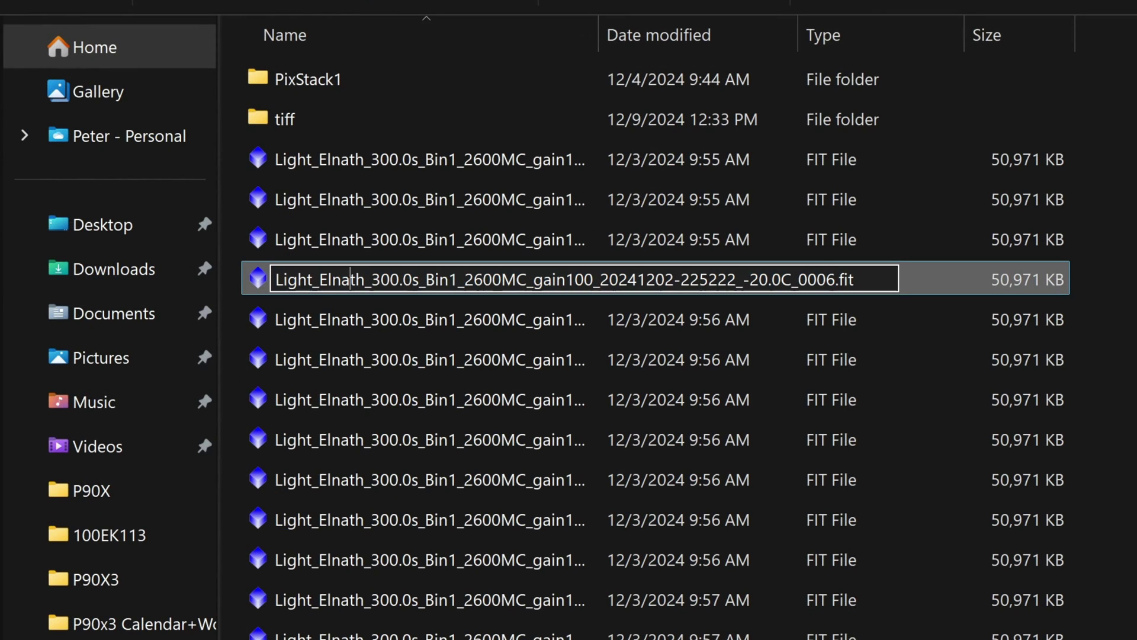
{"action": "key", "text": "Return"}
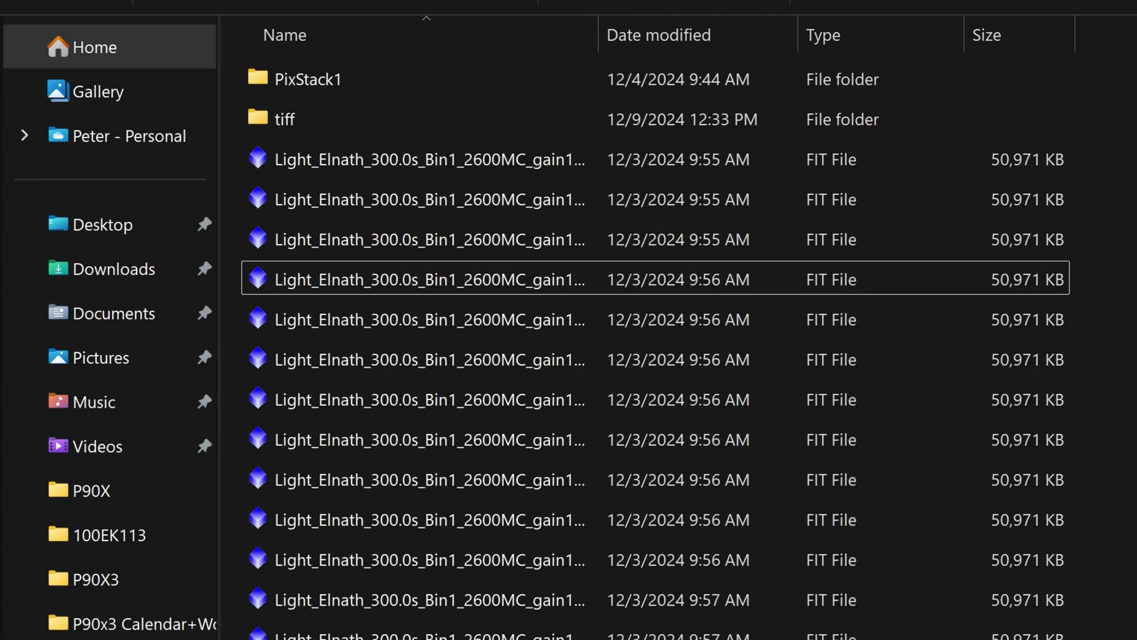
{"action": "scroll", "coordinate": [1125, 477], "scroll_direction": "down", "scroll_amount": 3}
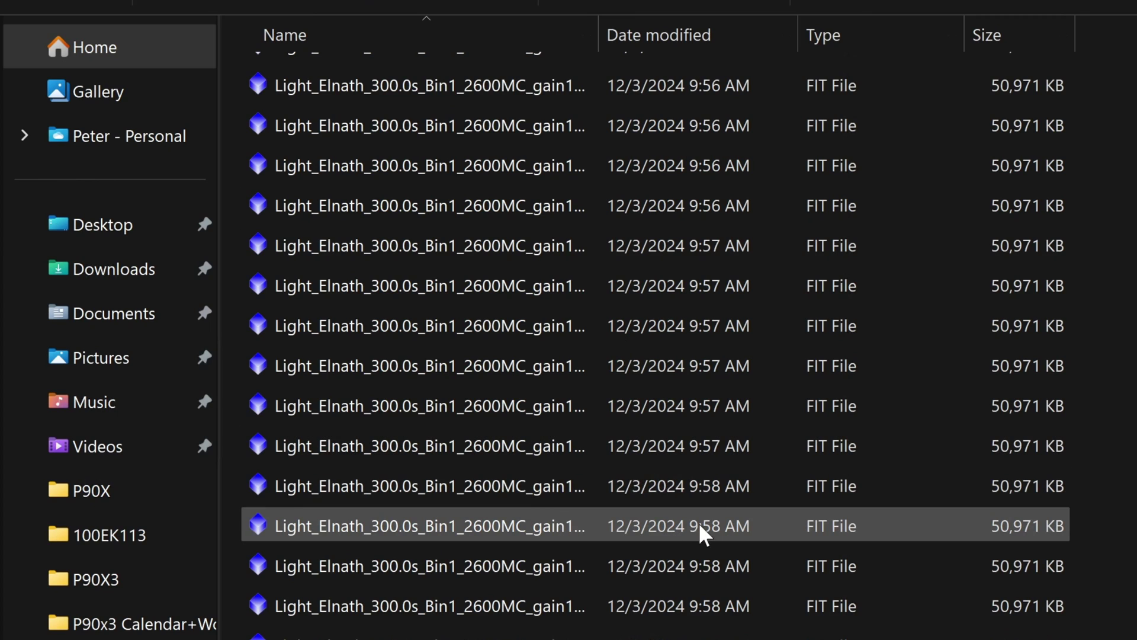
{"action": "left_click", "coordinate": [474, 492]}
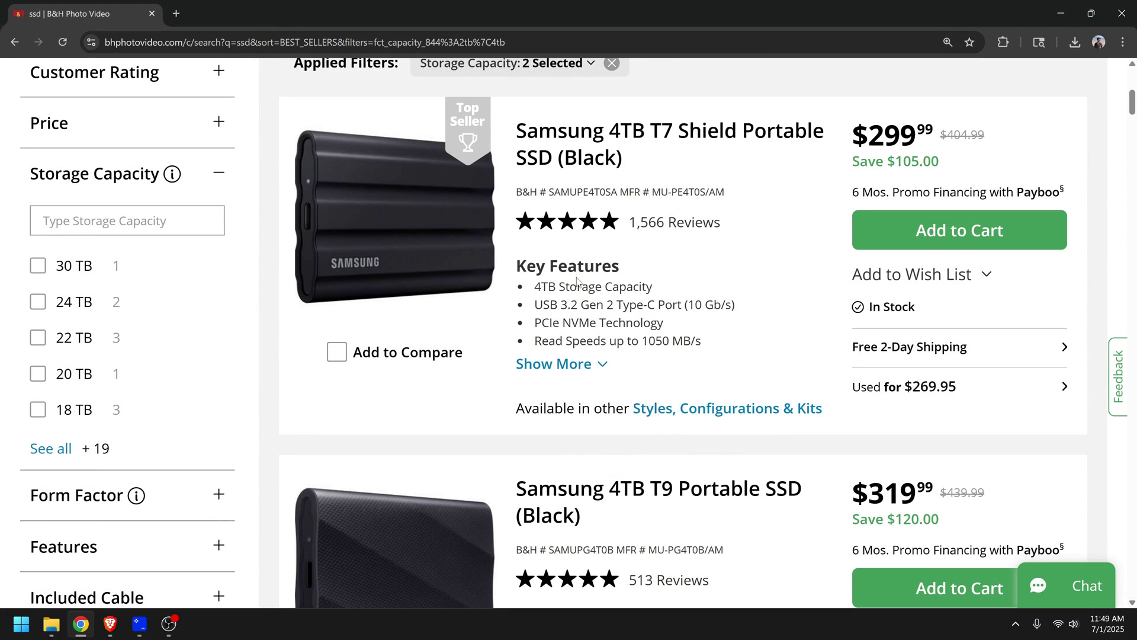
Step: Scroll through B&H's portable SSD results down to the SanDisk 4TB Extreme Portable SSD V2
{"action": "scroll", "coordinate": [575, 273], "scroll_direction": "down", "scroll_amount": 2}
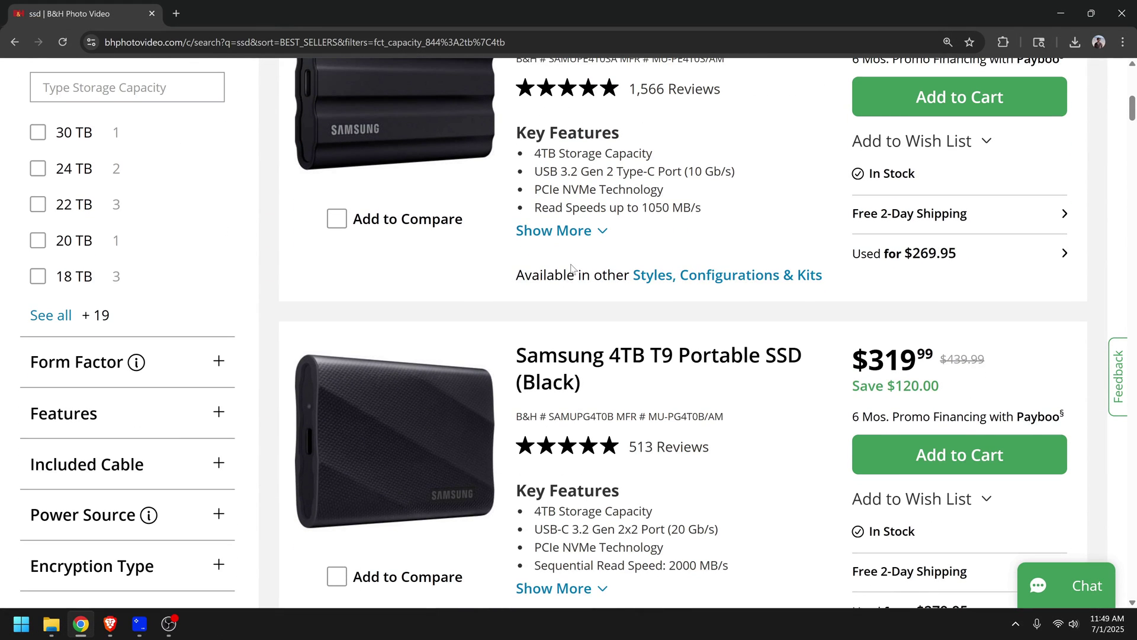
{"action": "scroll", "coordinate": [572, 268], "scroll_direction": "down", "scroll_amount": 7}
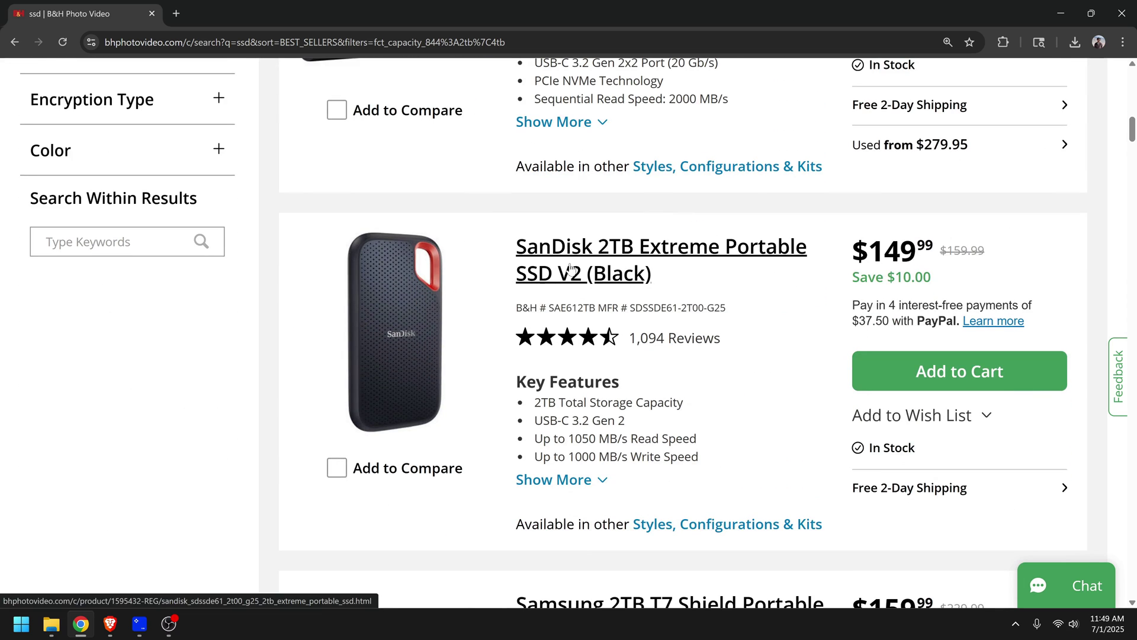
{"action": "scroll", "coordinate": [502, 264], "scroll_direction": "down", "scroll_amount": 4}
{"action": "scroll", "coordinate": [503, 264], "scroll_direction": "down", "scroll_amount": 3}
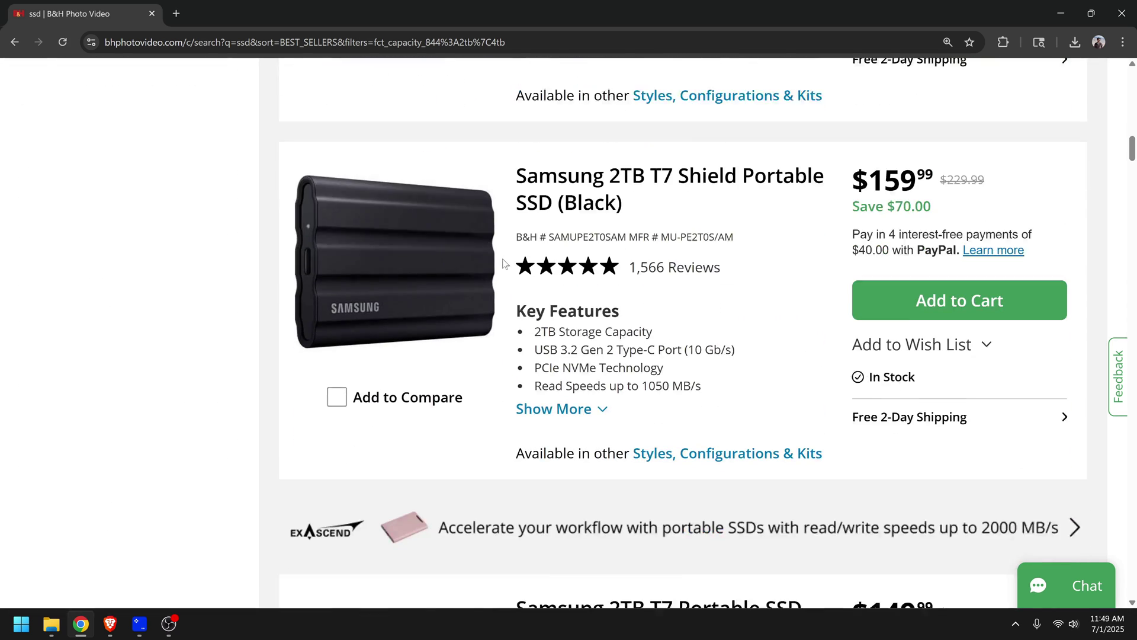
{"action": "scroll", "coordinate": [503, 264], "scroll_direction": "down", "scroll_amount": 5}
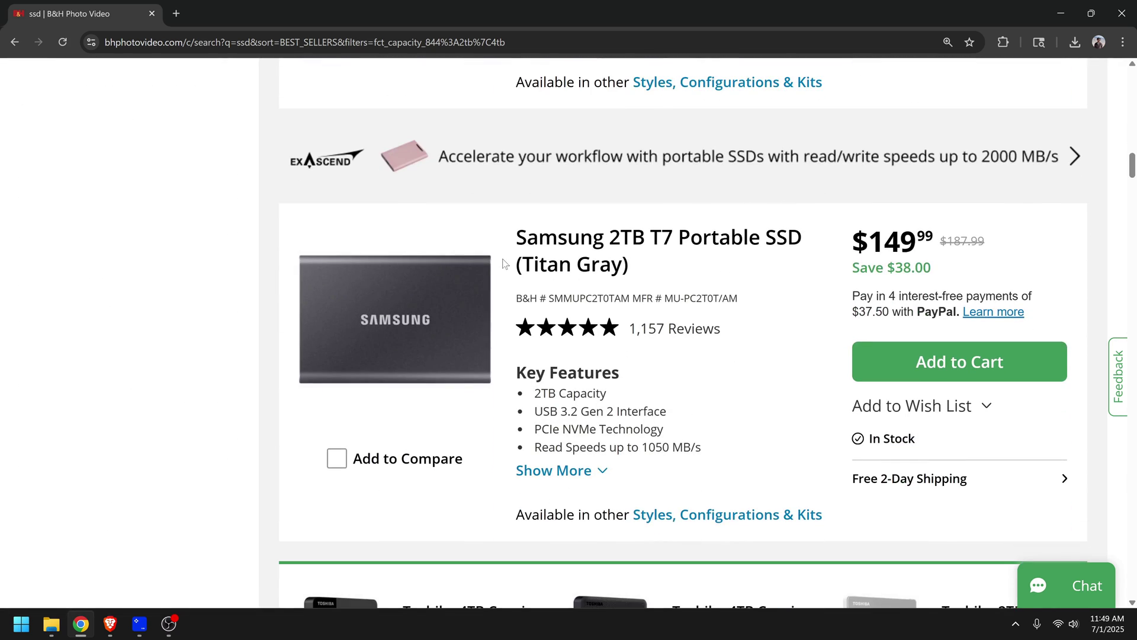
{"action": "scroll", "coordinate": [504, 263], "scroll_direction": "down", "scroll_amount": 9}
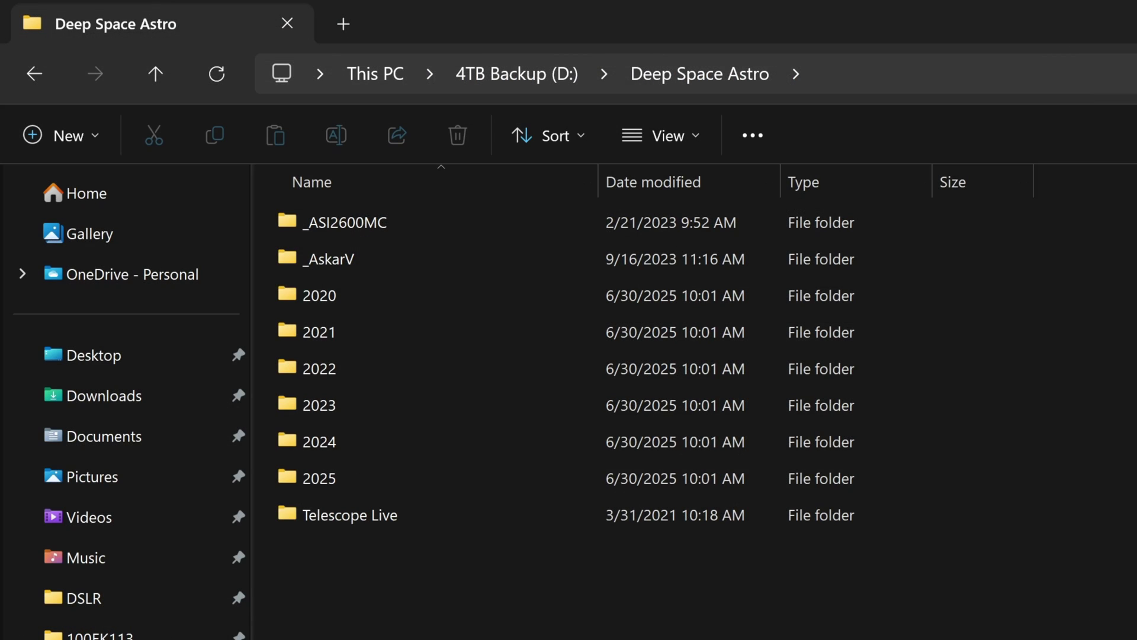
Step: Open 2020 > Pleiades, look inside its jpeg subfolder, then go back to Pleiades
{"action": "double_click", "coordinate": [452, 298]}
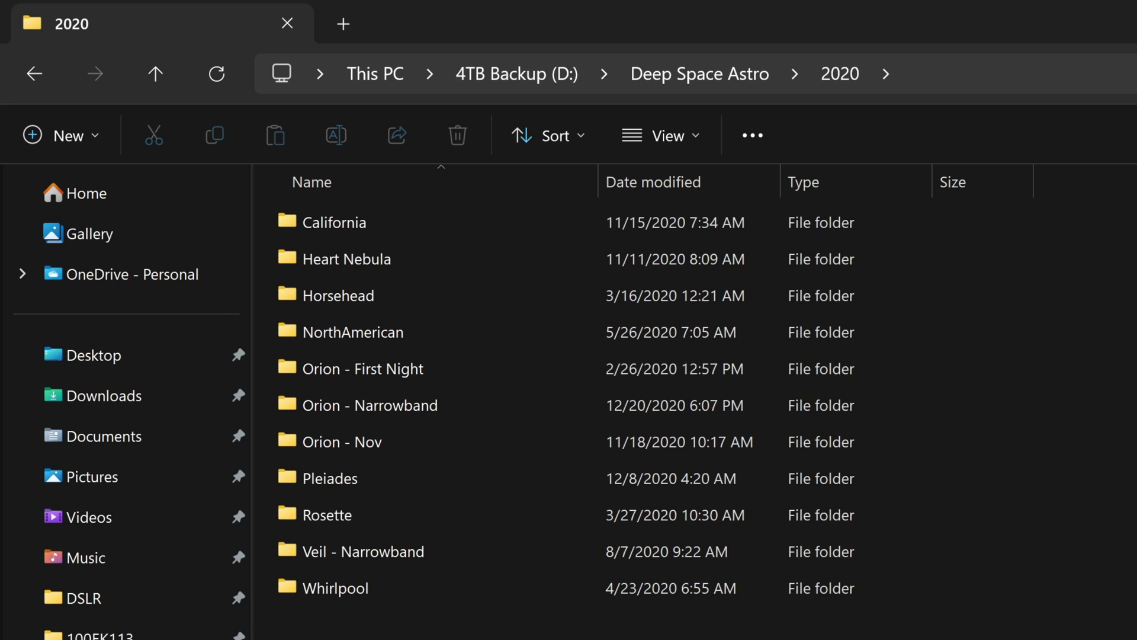
{"action": "double_click", "coordinate": [468, 481]}
{"action": "double_click", "coordinate": [402, 261]}
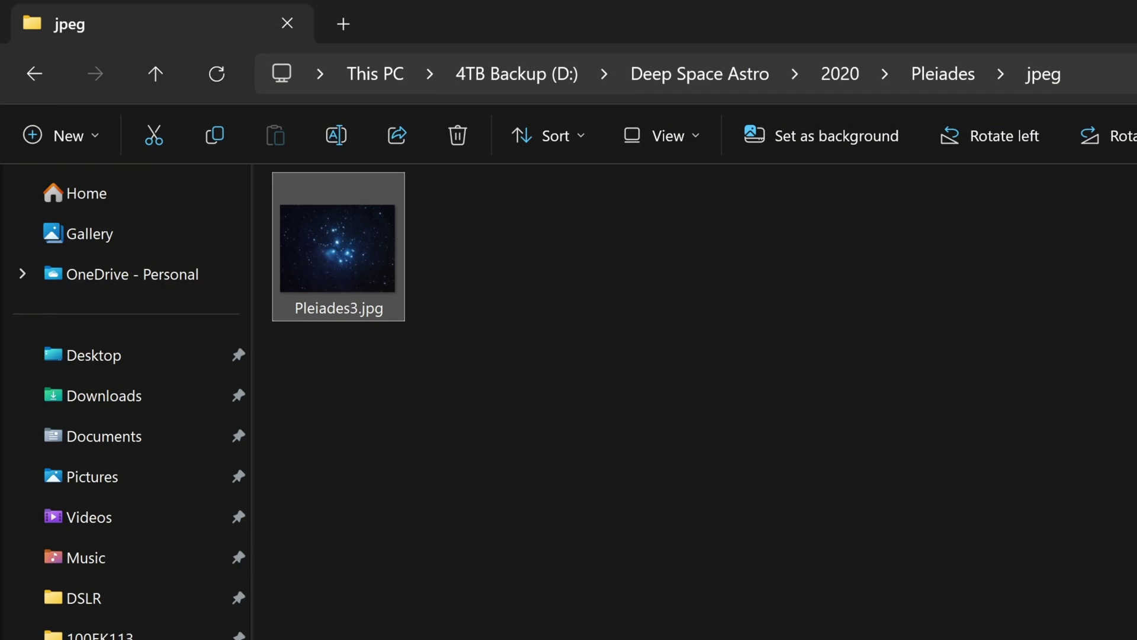
{"action": "left_click", "coordinate": [965, 73]}
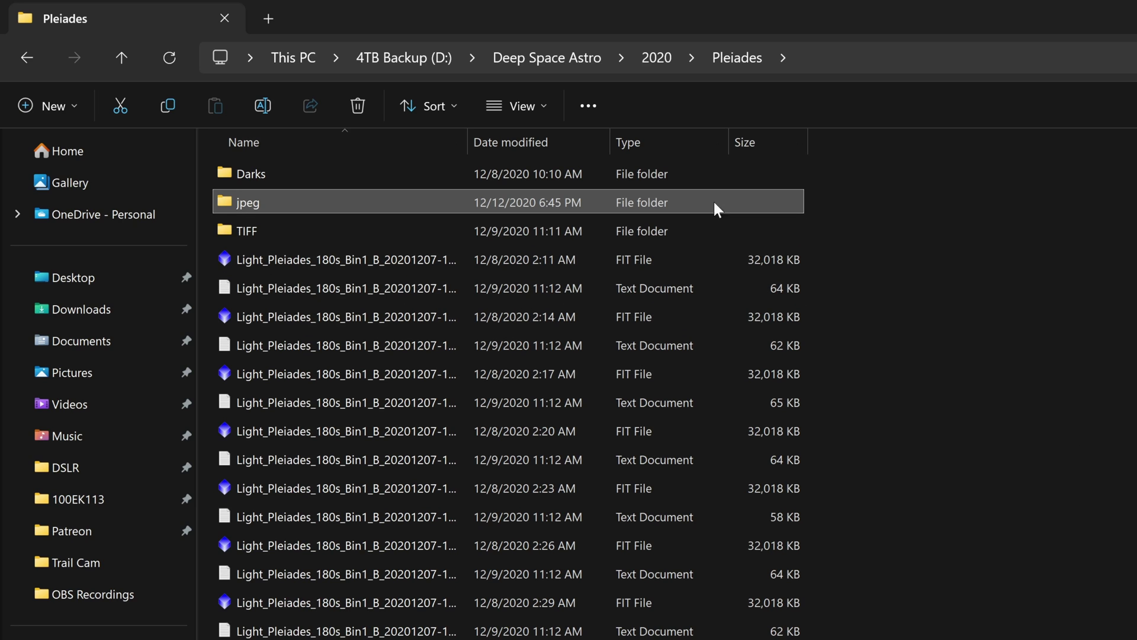
Step: Sort the Pleiades folder by type and delete all its text info files
{"action": "left_click", "coordinate": [663, 155]}
{"action": "scroll", "coordinate": [882, 604], "scroll_direction": "down", "scroll_amount": 5}
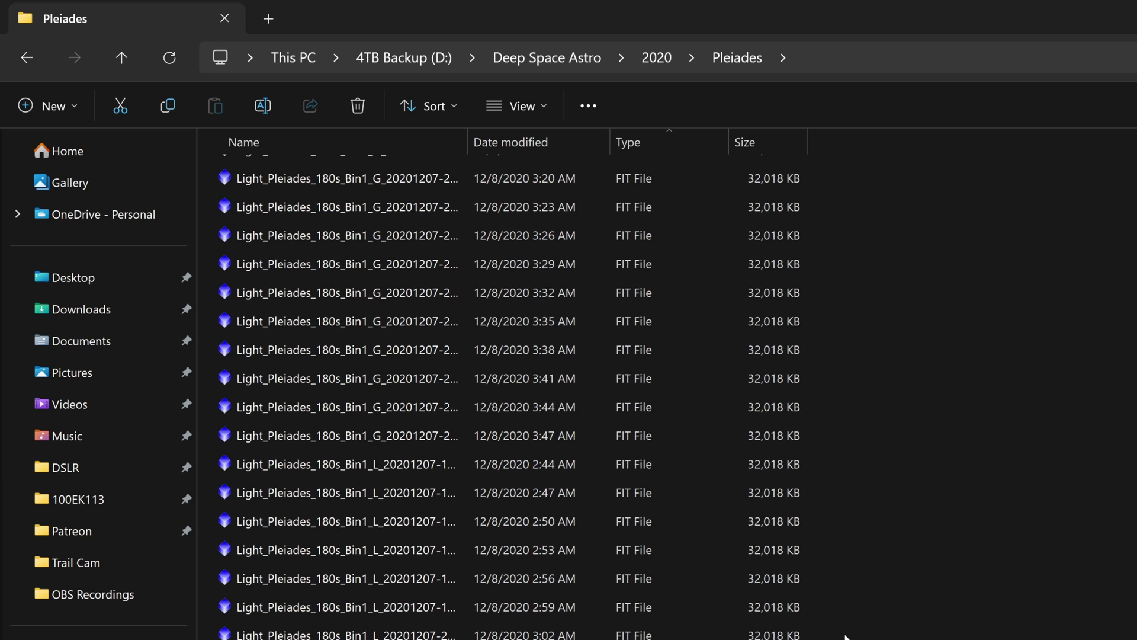
{"action": "scroll", "coordinate": [830, 633], "scroll_direction": "down", "scroll_amount": 10}
{"action": "scroll", "coordinate": [348, 502], "scroll_direction": "down", "scroll_amount": 4}
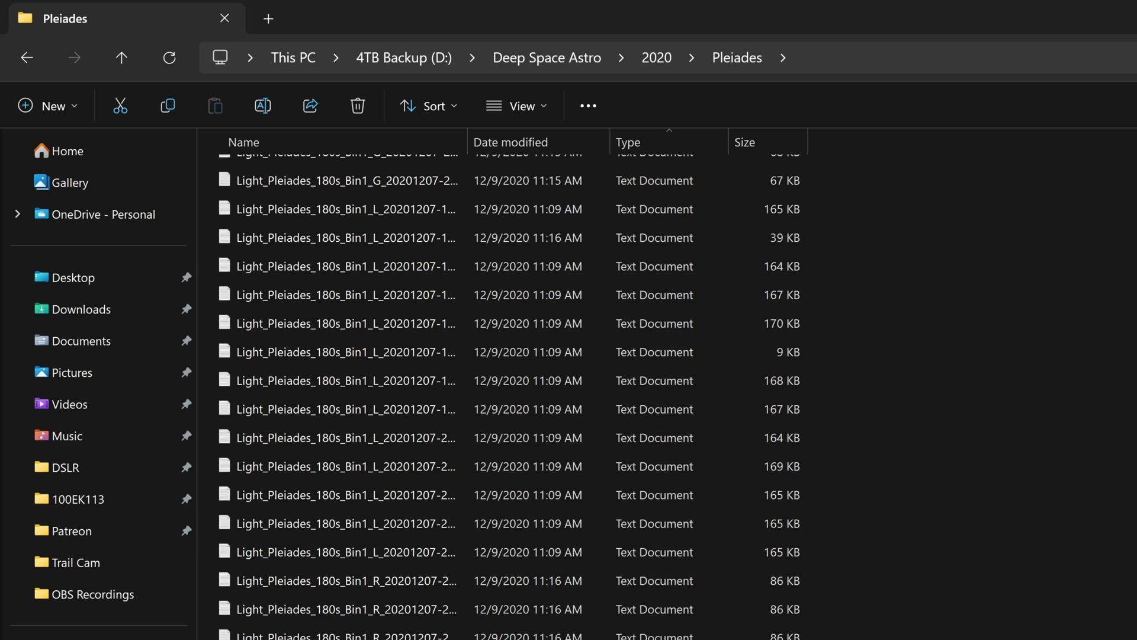
{"action": "key", "text": "ctrl+a"}
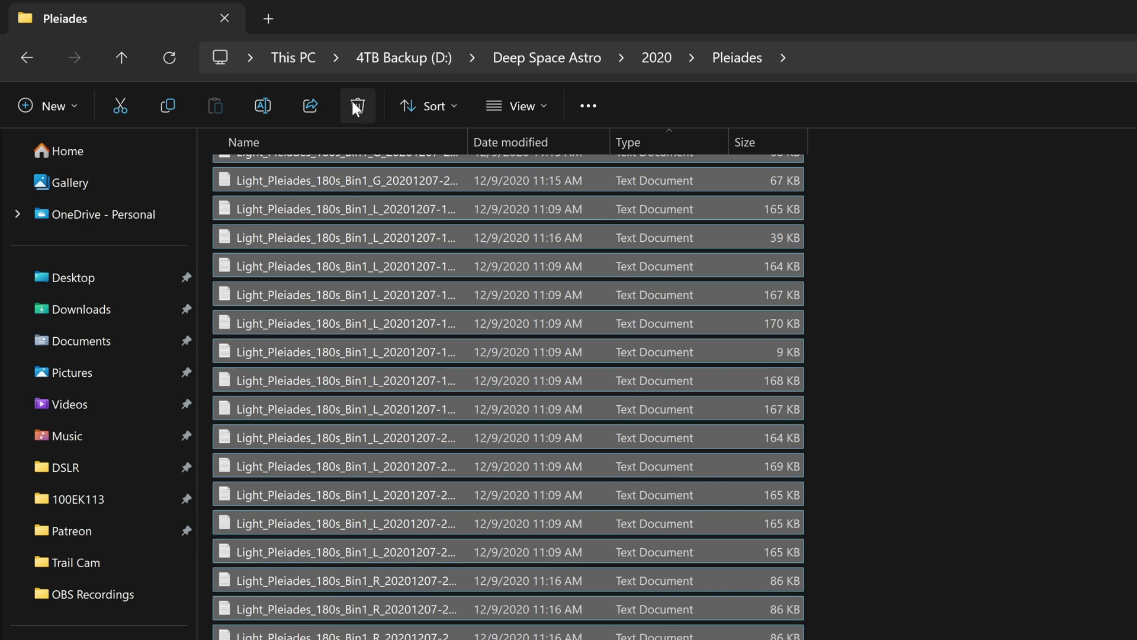
{"action": "left_click", "coordinate": [819, 455]}
{"action": "scroll", "coordinate": [959, 468], "scroll_direction": "up", "scroll_amount": 20}
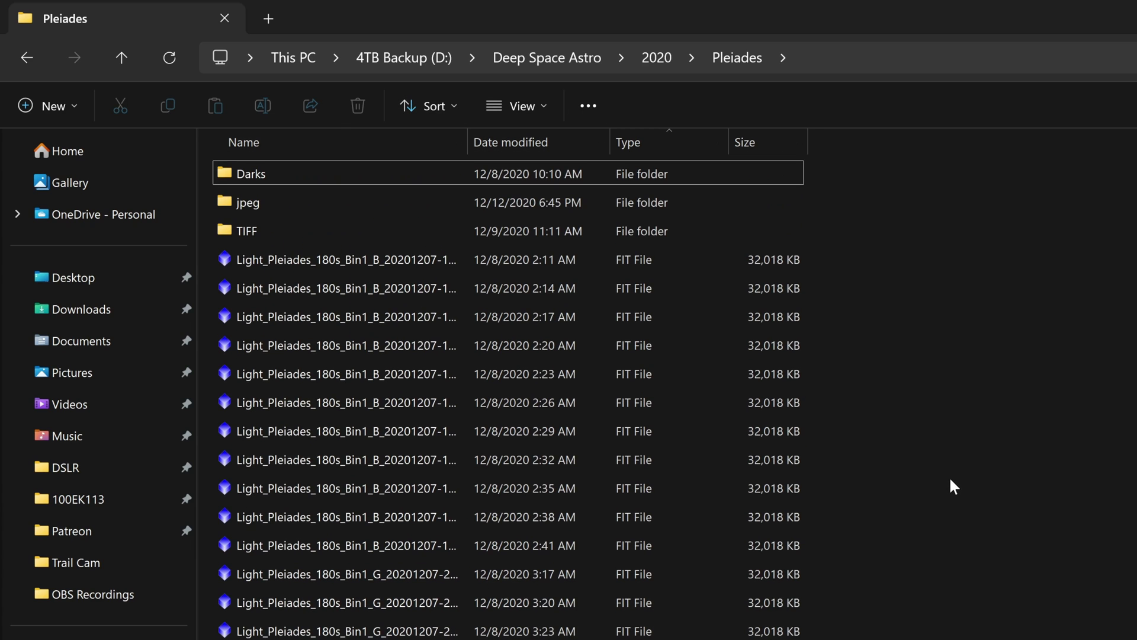
{"action": "right_click", "coordinate": [1080, 386]}
Step: Create a new folder named Light inside the Pleiades folder
{"action": "mouse_move", "coordinate": [794, 368]}
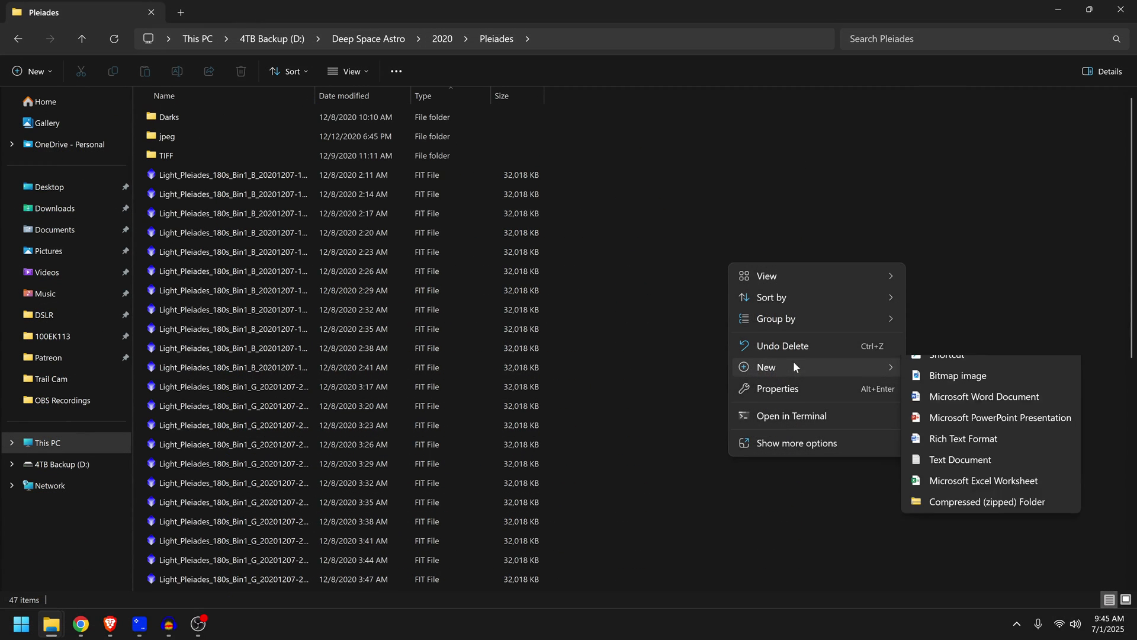
{"action": "left_click", "coordinate": [935, 369]}
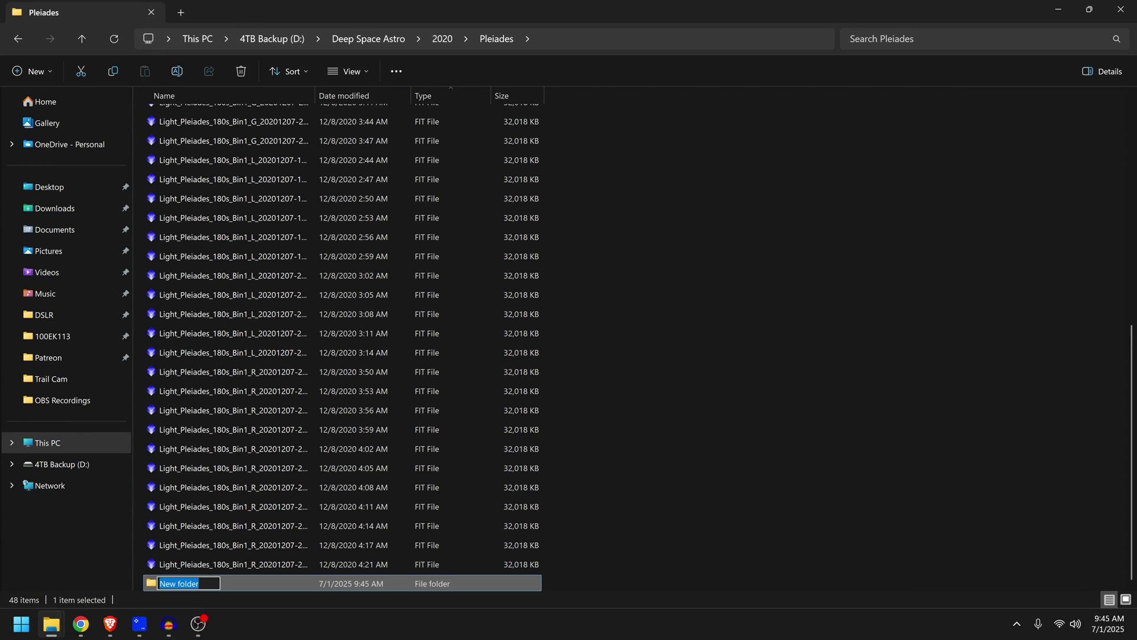
{"action": "type", "text": "Light"}
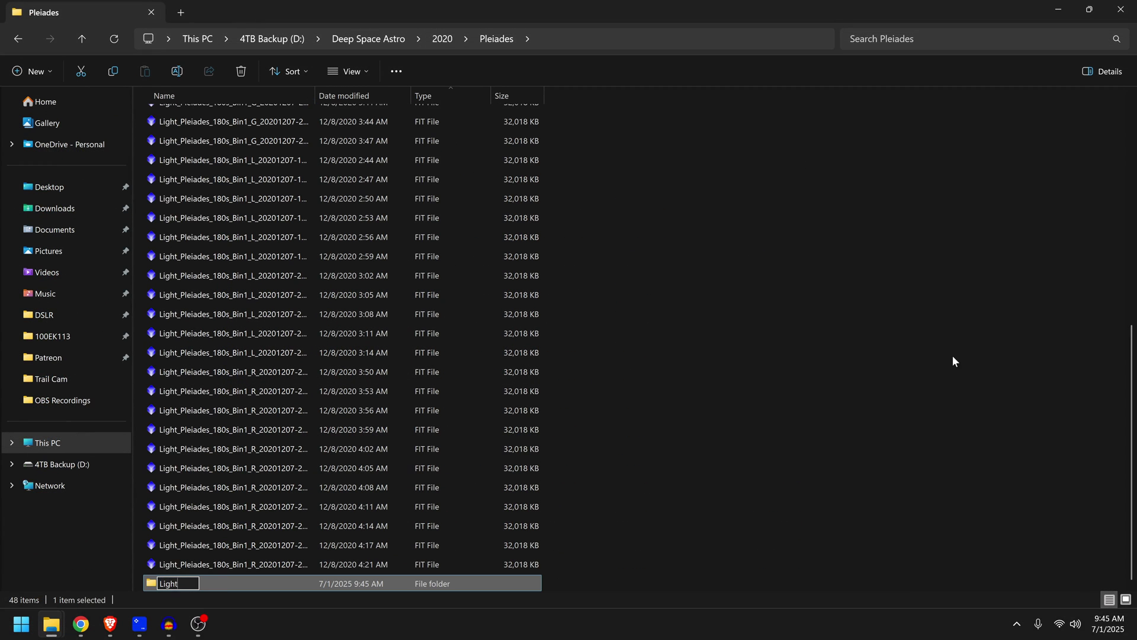
{"action": "key", "text": "Return"}
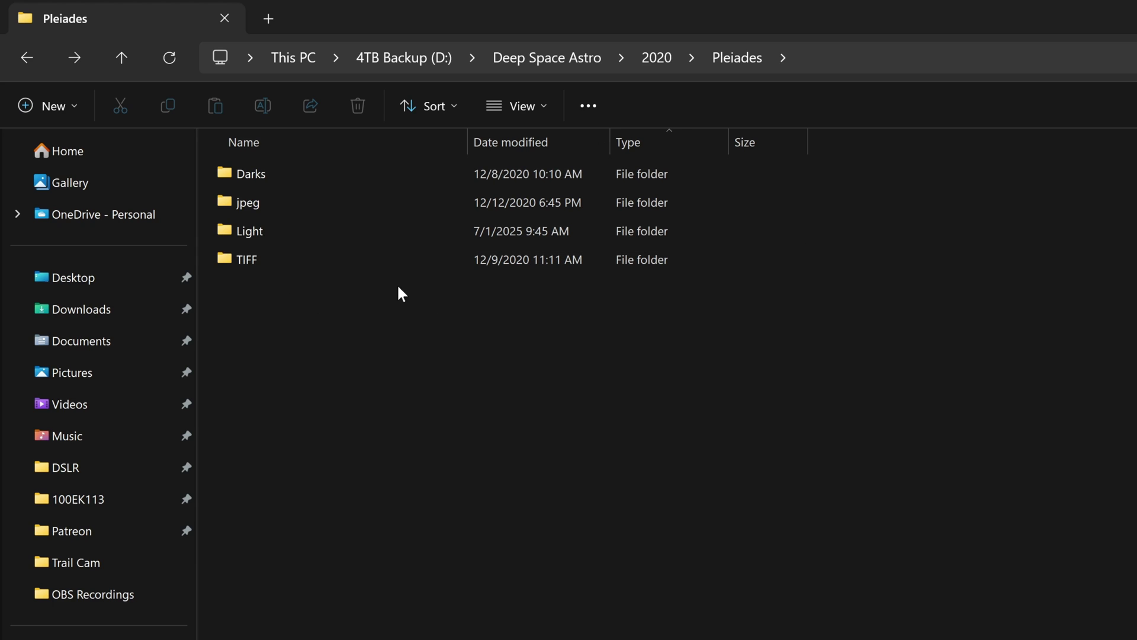
Step: Delete the Blue, Green, L and Red TIFs from the Pleiades TIFF folder
{"action": "double_click", "coordinate": [352, 267]}
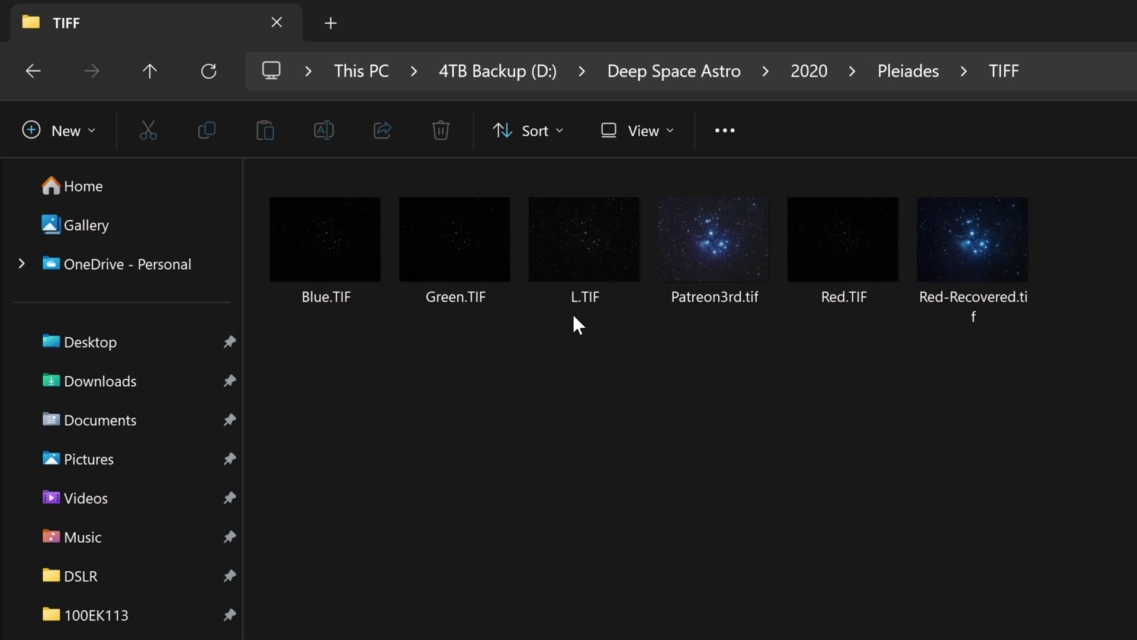
{"action": "left_click_drag", "start_coordinate": [573, 325], "coordinate": [296, 267]}
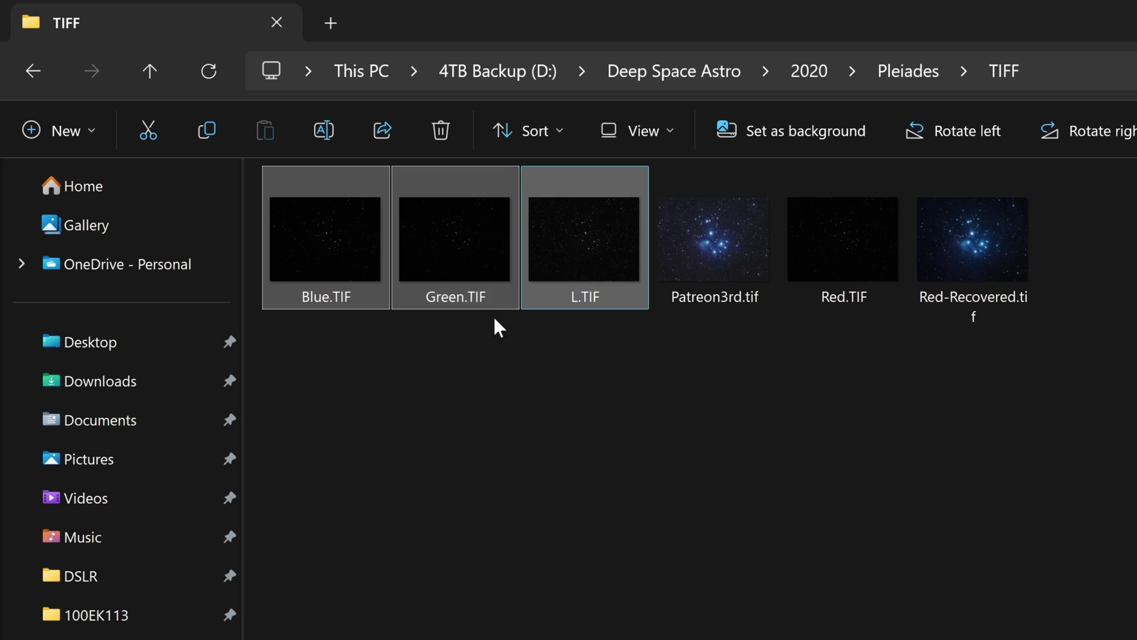
{"action": "left_click", "coordinate": [825, 265], "text": "ctrl"}
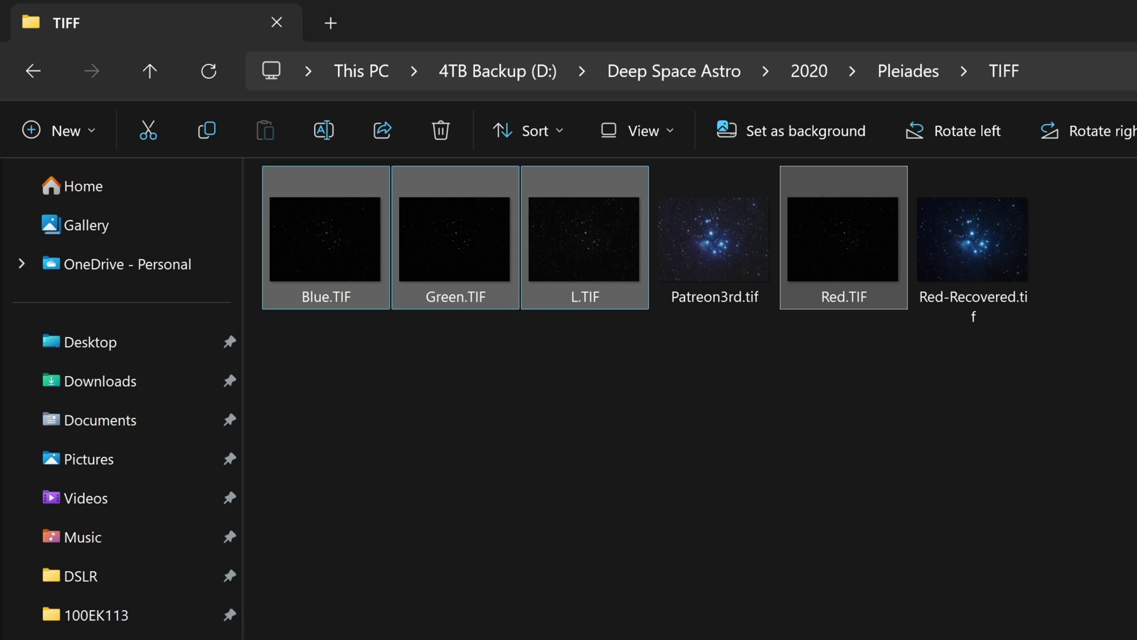
{"action": "left_click", "coordinate": [441, 130]}
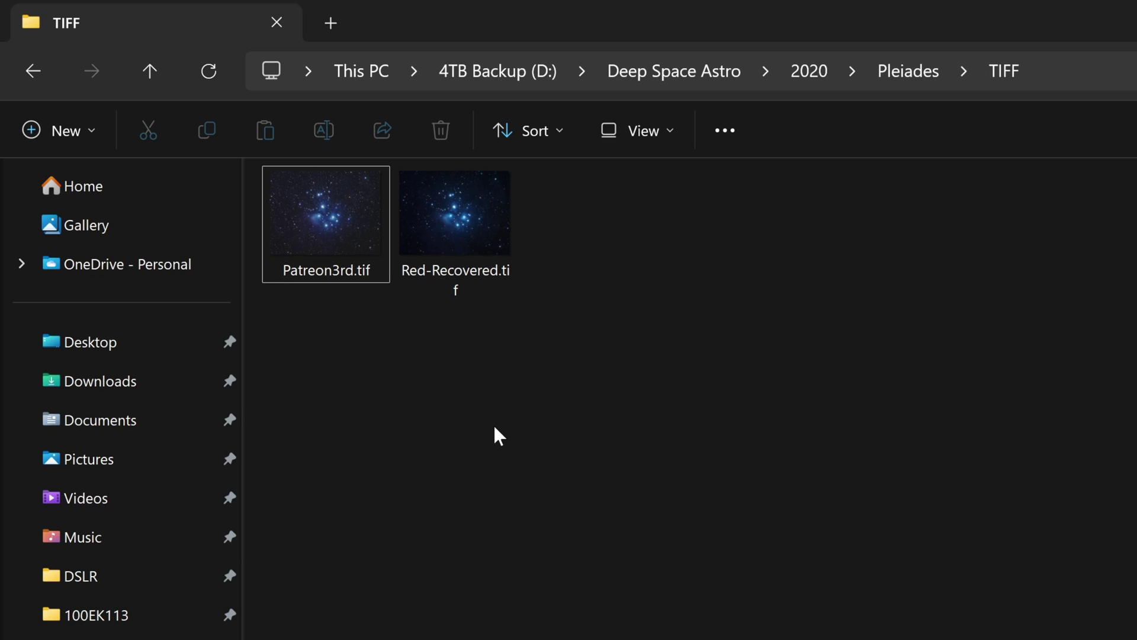
Step: Check the Pleiades jpeg folder, then return to Pleiades with nothing selected
{"action": "left_click", "coordinate": [32, 71]}
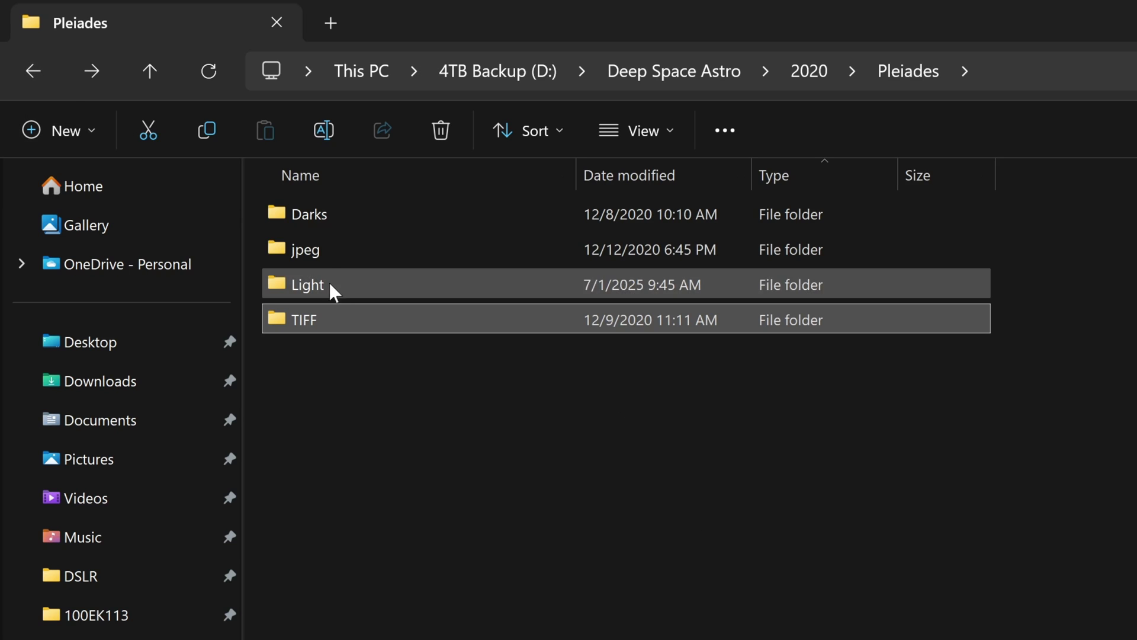
{"action": "double_click", "coordinate": [347, 258]}
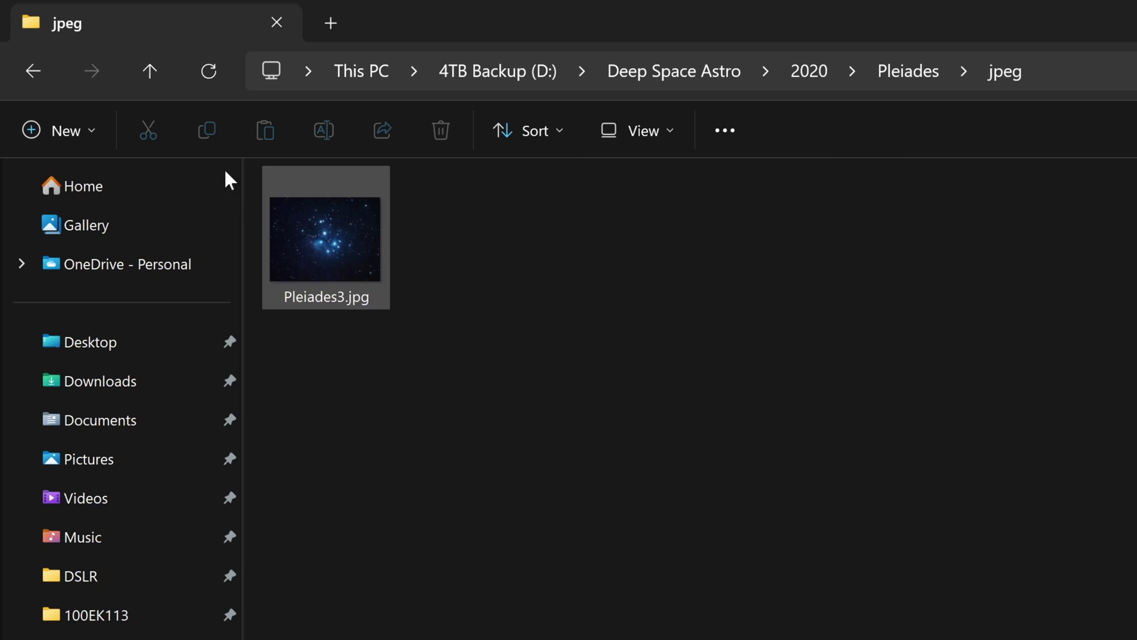
{"action": "left_click", "coordinate": [24, 76]}
{"action": "left_click", "coordinate": [686, 485]}
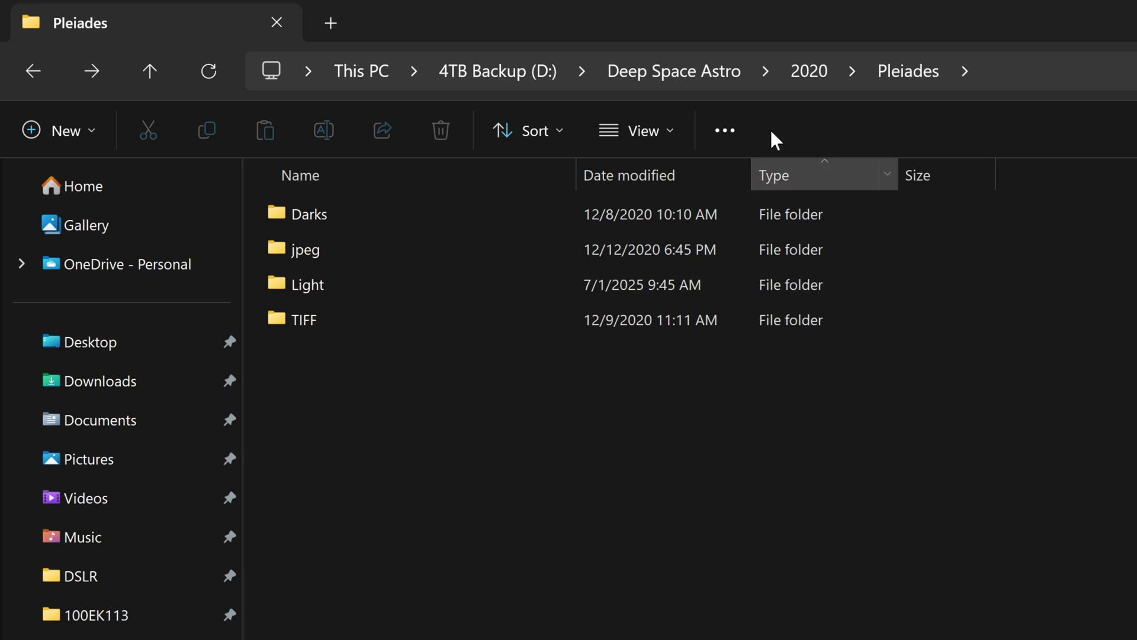
Step: Go up to the 2020 folder and open Orion - Nov
{"action": "left_click", "coordinate": [807, 74]}
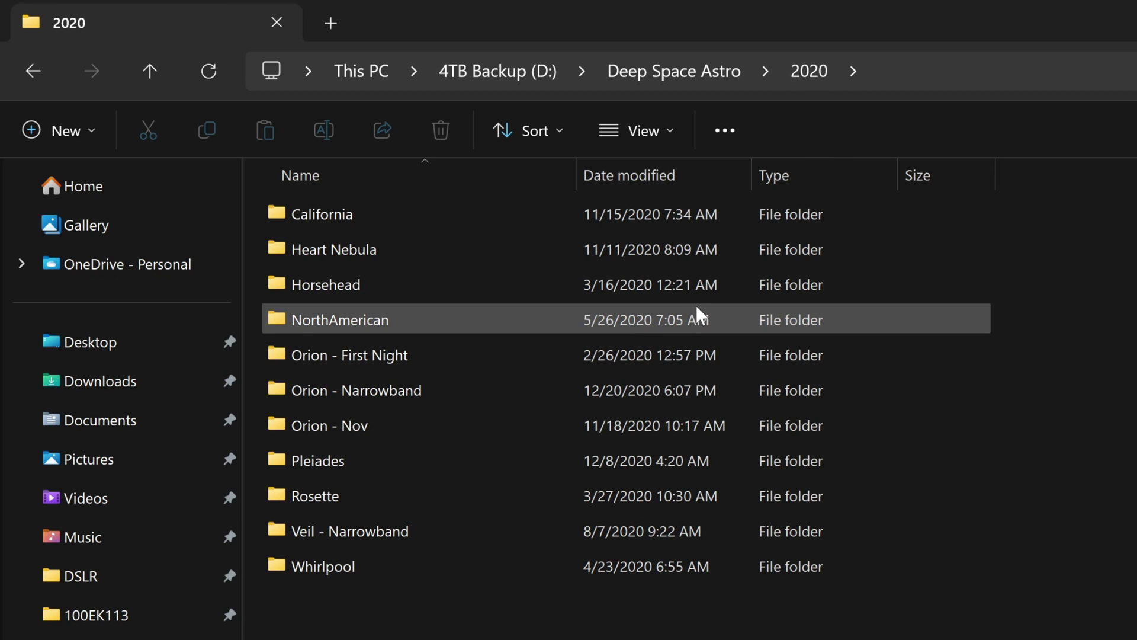
{"action": "left_click", "coordinate": [652, 320]}
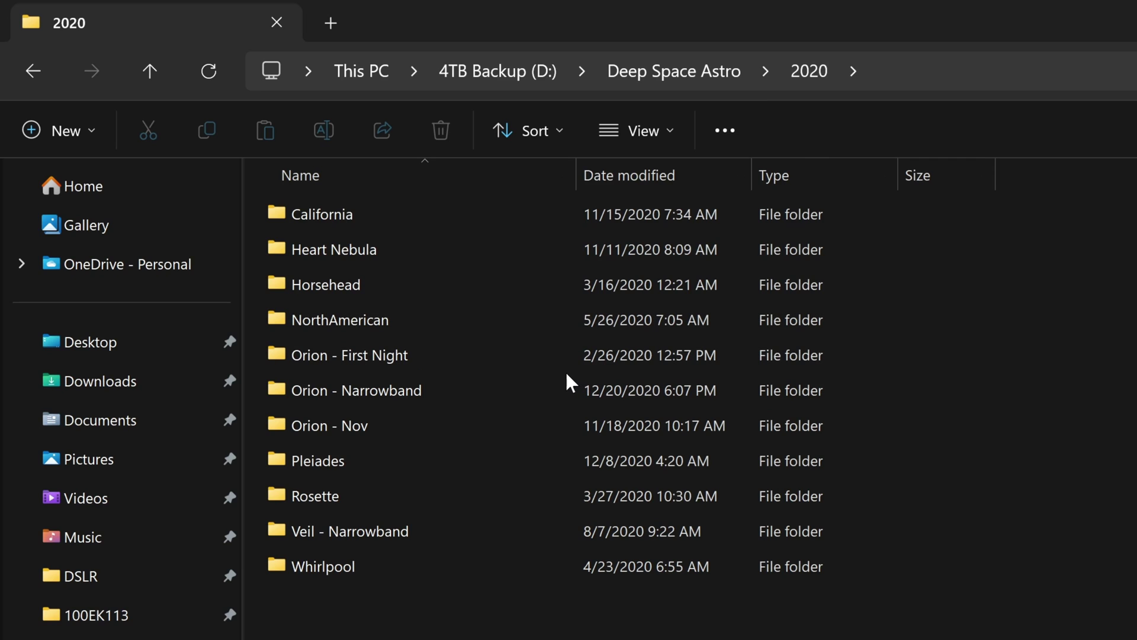
{"action": "mouse_move", "coordinate": [461, 388]}
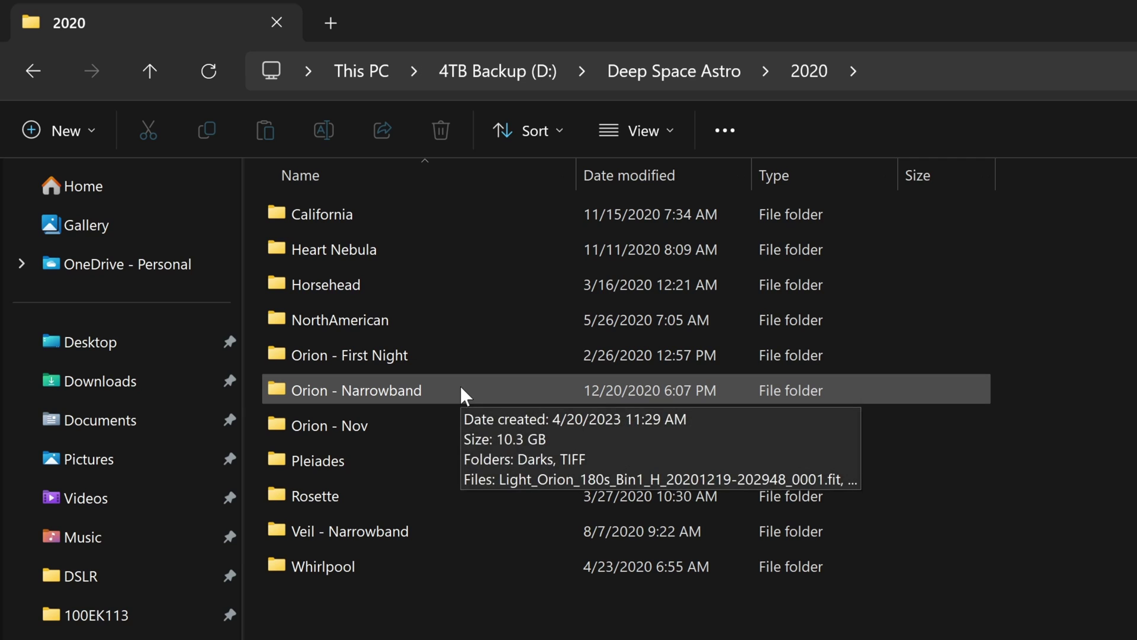
{"action": "double_click", "coordinate": [385, 427]}
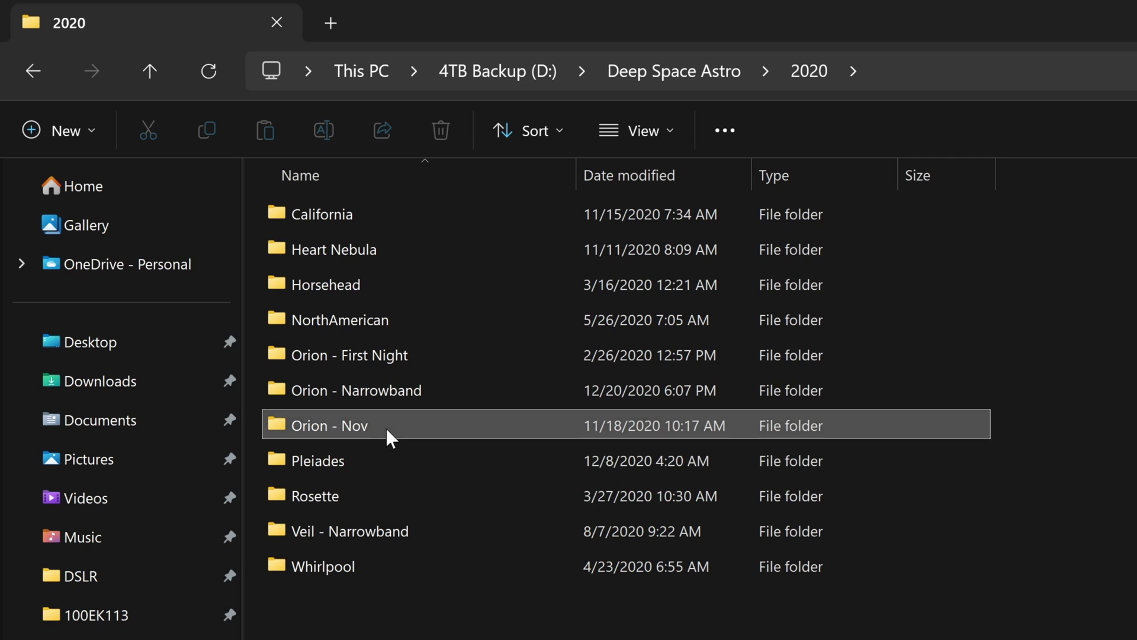
Step: Return to the Deep Space Astro folder and open the 2023 year folder
{"action": "left_click", "coordinate": [30, 75]}
{"action": "double_click", "coordinate": [332, 459]}
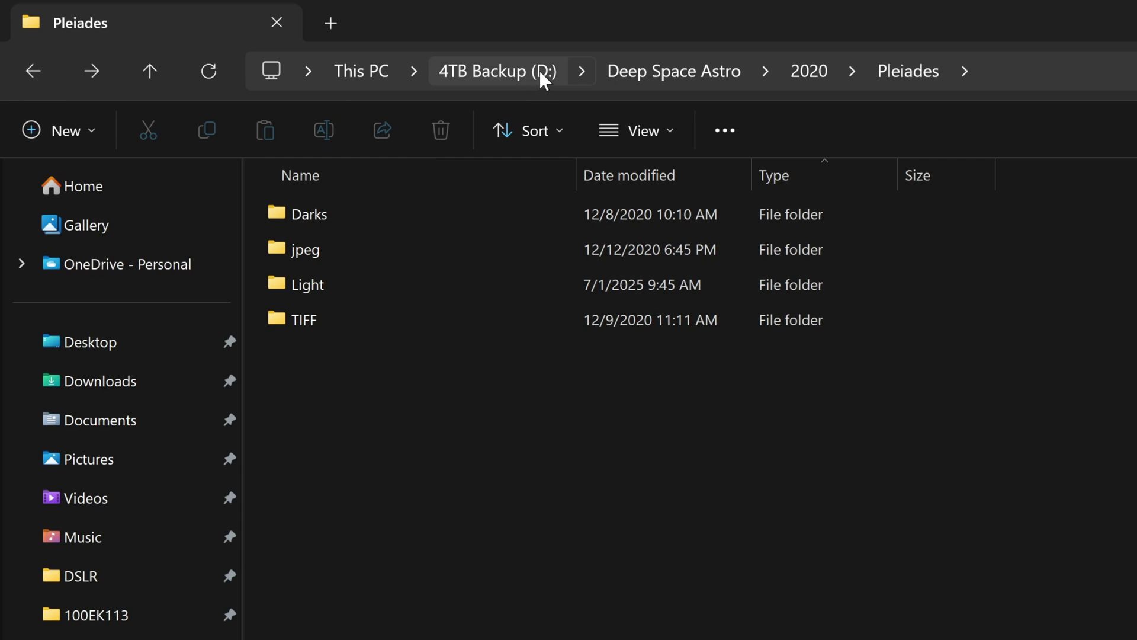
{"action": "left_click", "coordinate": [674, 71]}
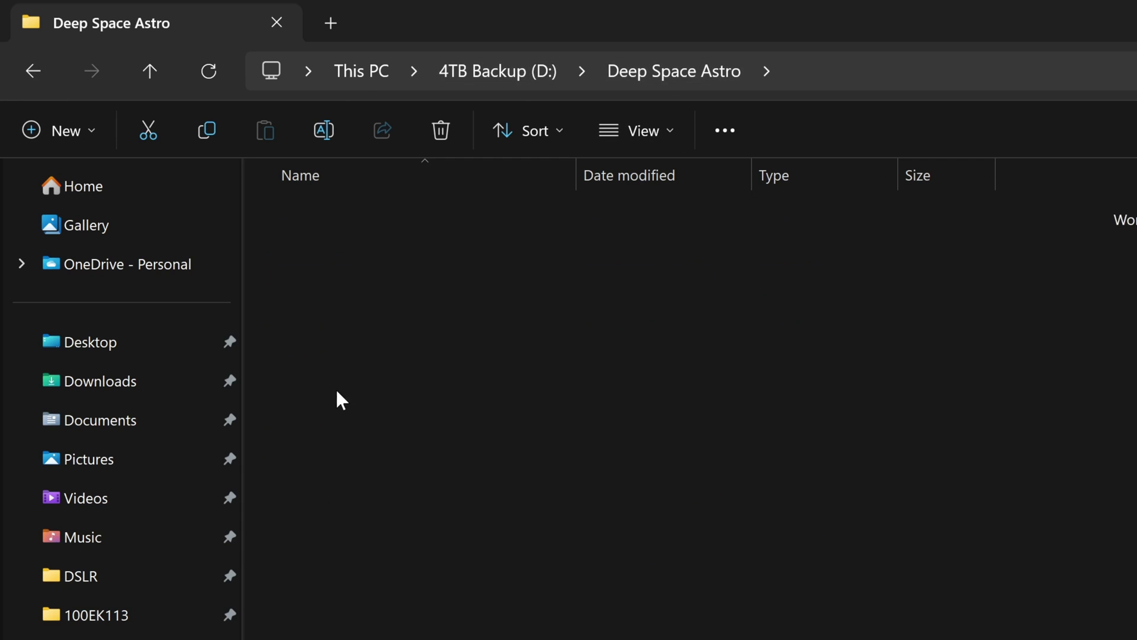
{"action": "double_click", "coordinate": [678, 462]}
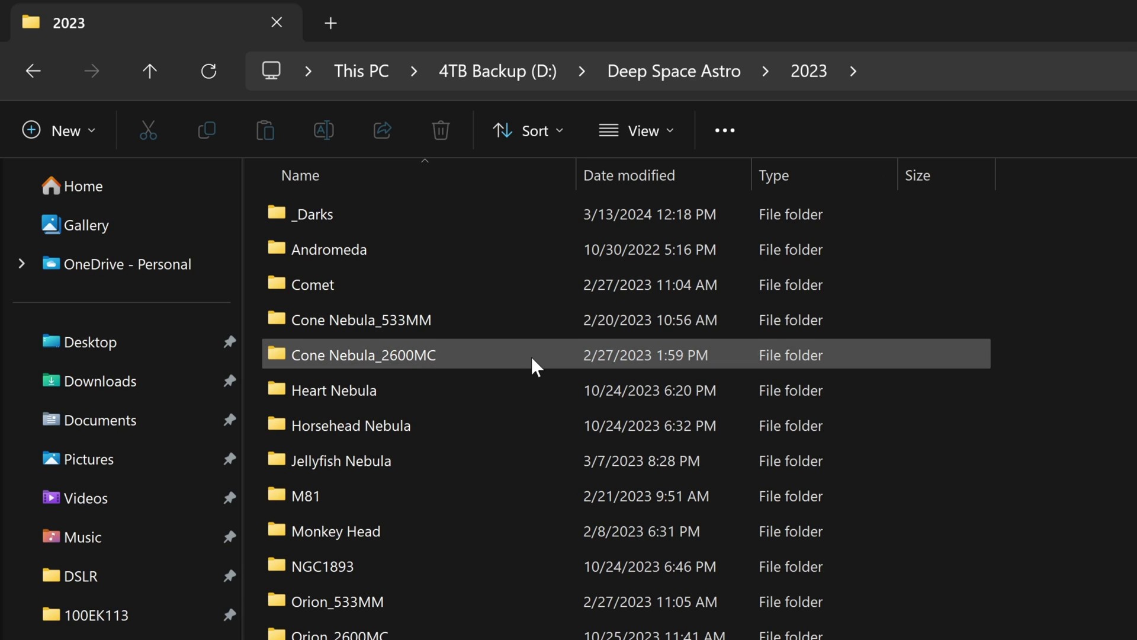
Step: Look inside the Cone Nebula_533MM TIFF subfolder, then return to 2023
{"action": "mouse_move", "coordinate": [435, 325]}
{"action": "mouse_move", "coordinate": [468, 360]}
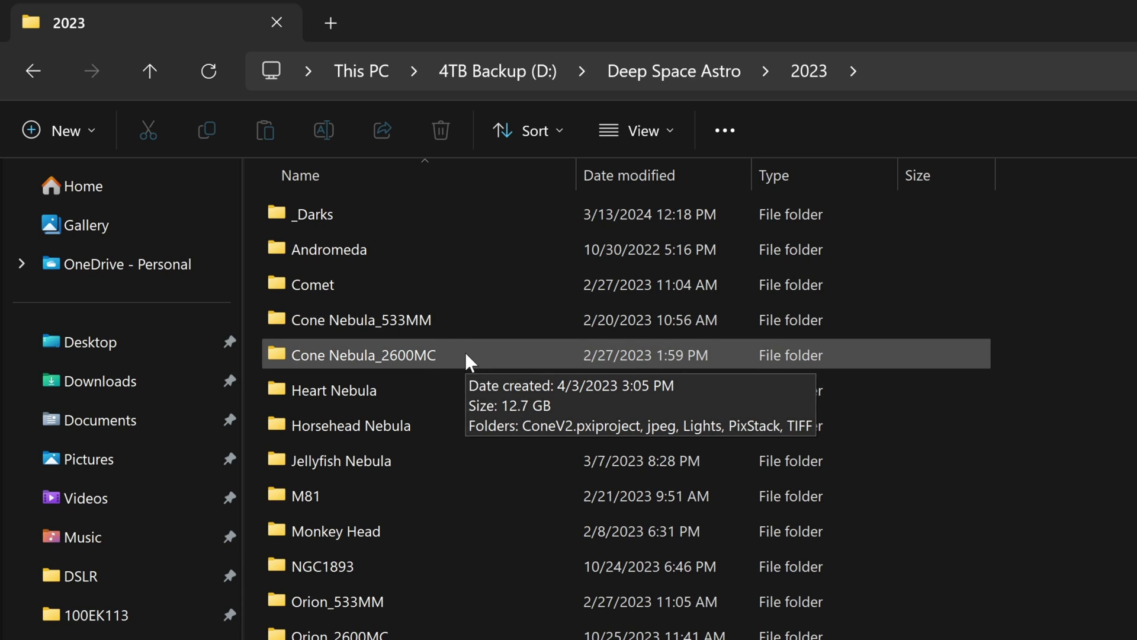
{"action": "double_click", "coordinate": [496, 322]}
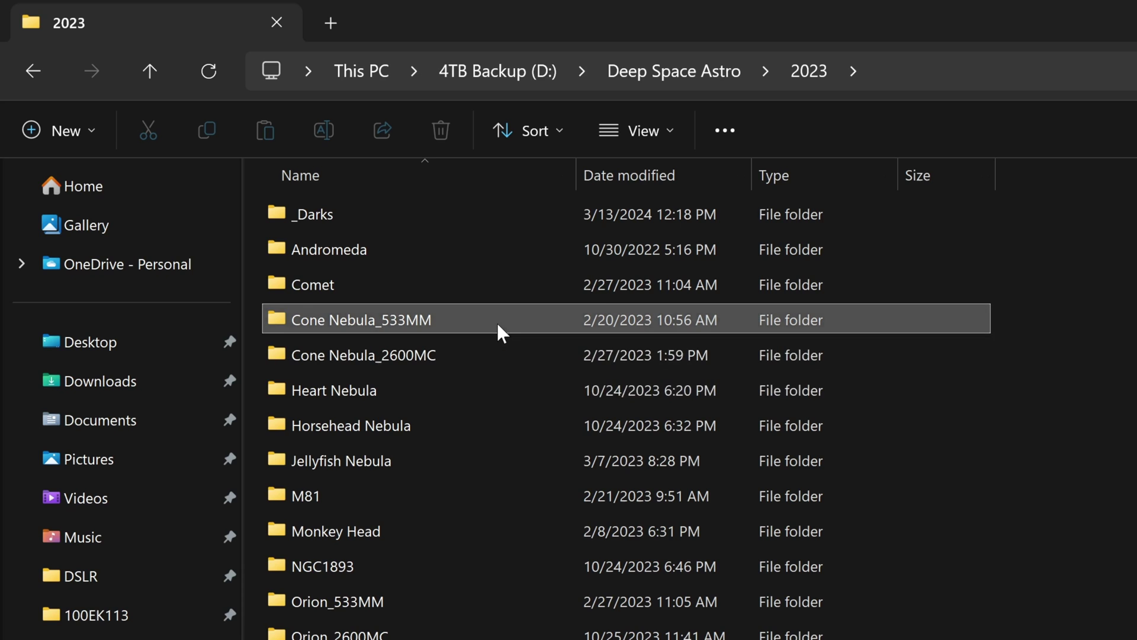
{"action": "double_click", "coordinate": [345, 322]}
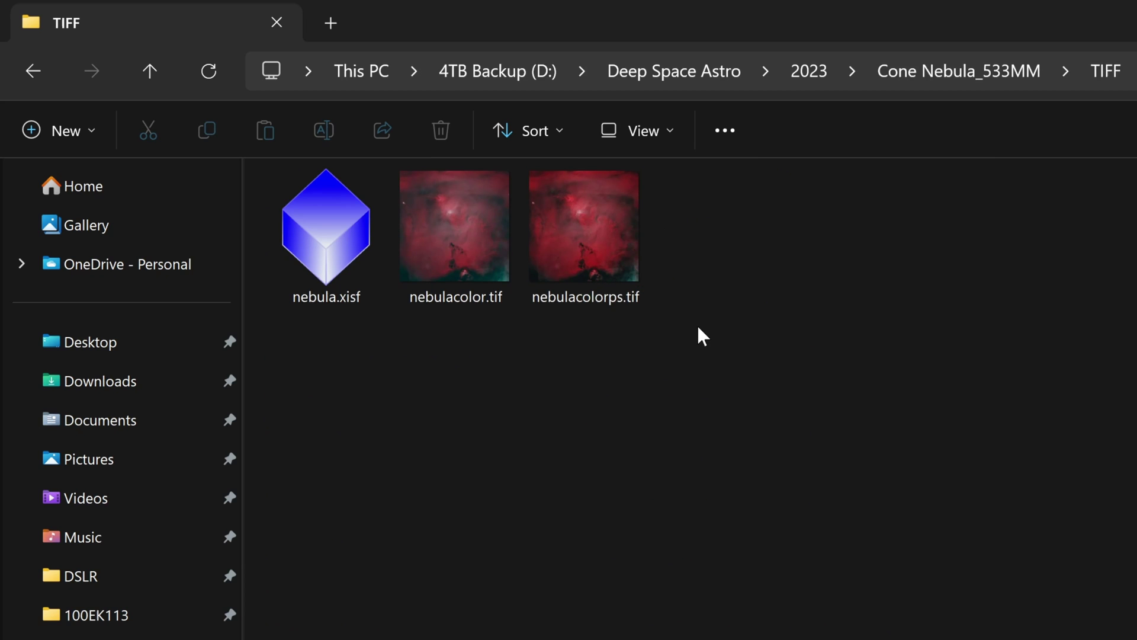
{"action": "key", "text": "alt+Up"}
{"action": "key", "text": "alt+Up"}
Step: Browse the Cone Nebula_2600MC jpeg folder to ConeFinalV1, then go to Deep Space Astro
{"action": "left_click", "coordinate": [441, 357]}
{"action": "key", "text": "F2"}
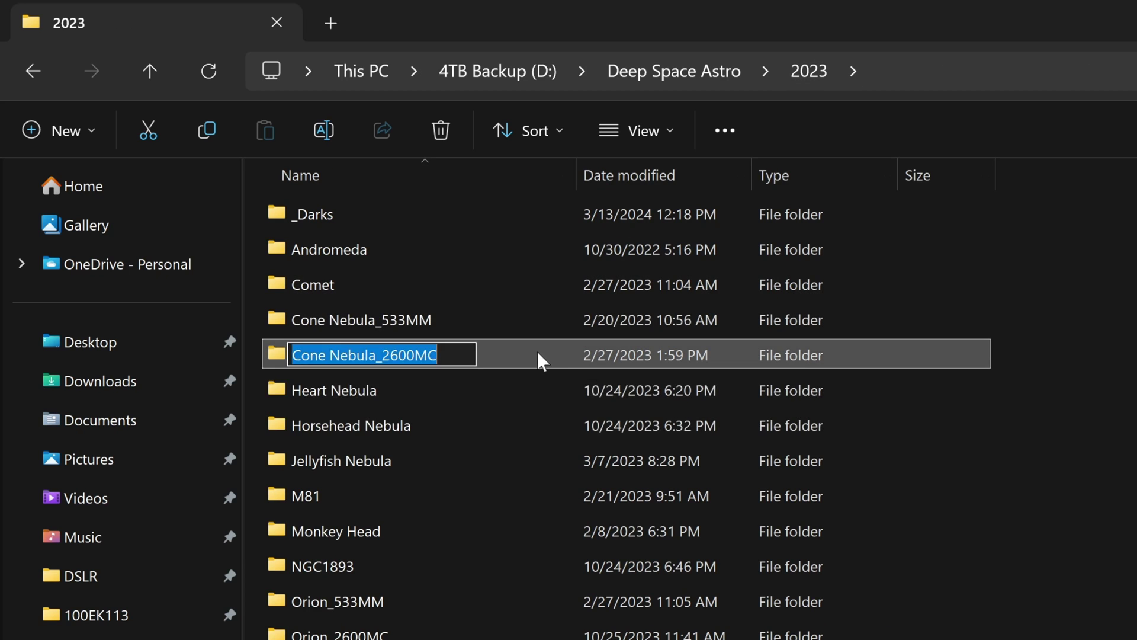
{"action": "double_click", "coordinate": [525, 346]}
{"action": "double_click", "coordinate": [401, 255]}
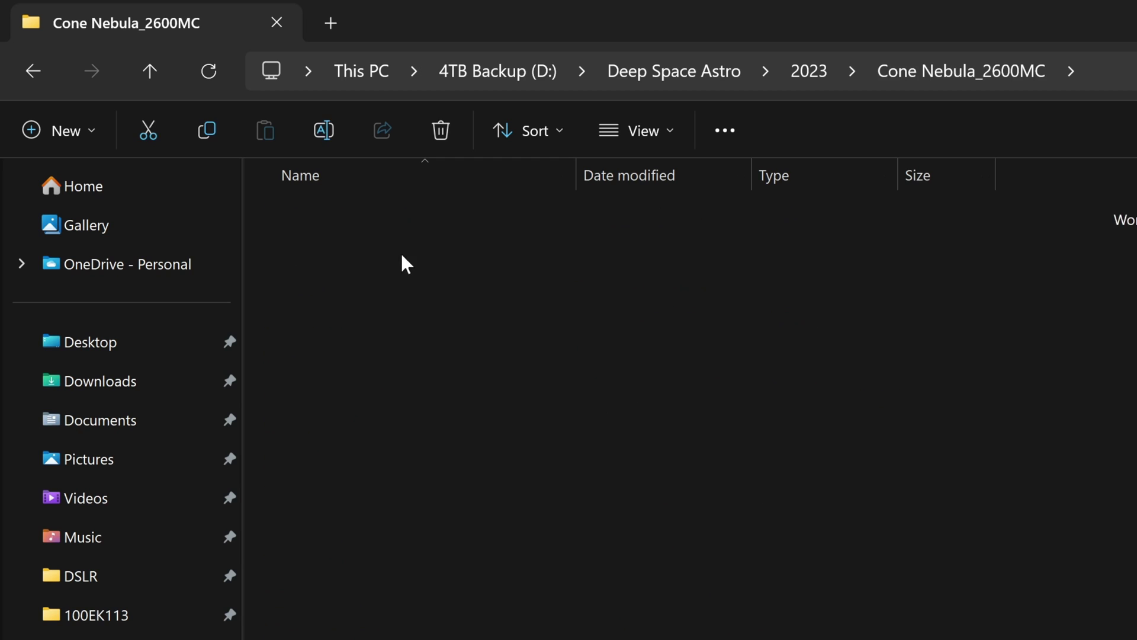
{"action": "left_click", "coordinate": [347, 271]}
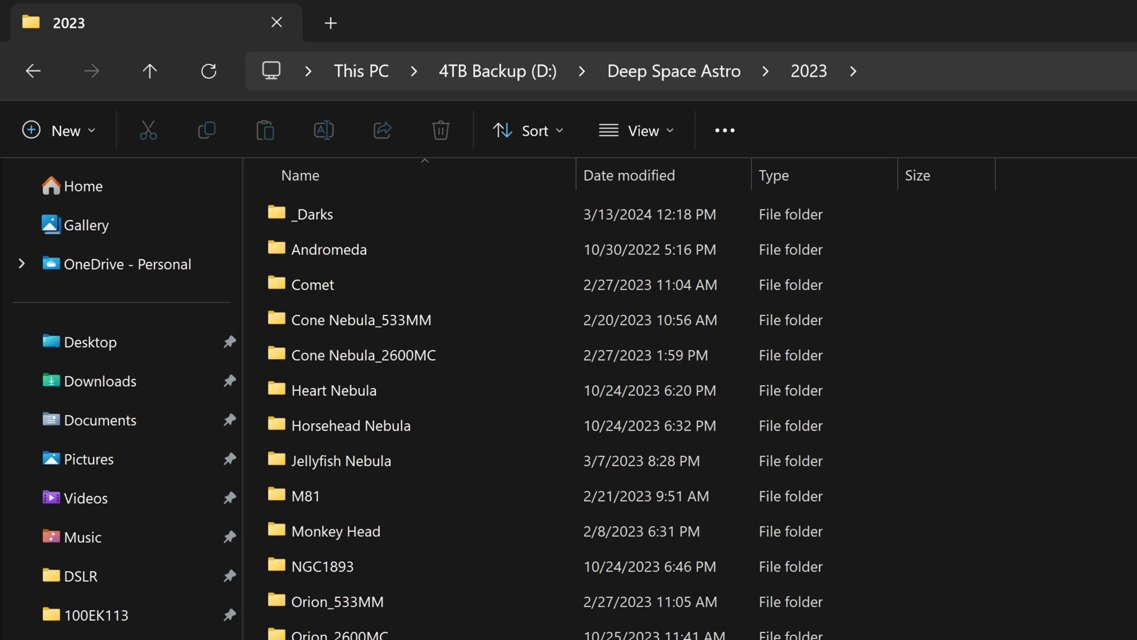
{"action": "left_click", "coordinate": [632, 74]}
Step: In 2024, compare the Iris_SpaceCat61, Iris_AskarV_600 and Iris_Idaho folders
{"action": "double_click", "coordinate": [331, 427]}
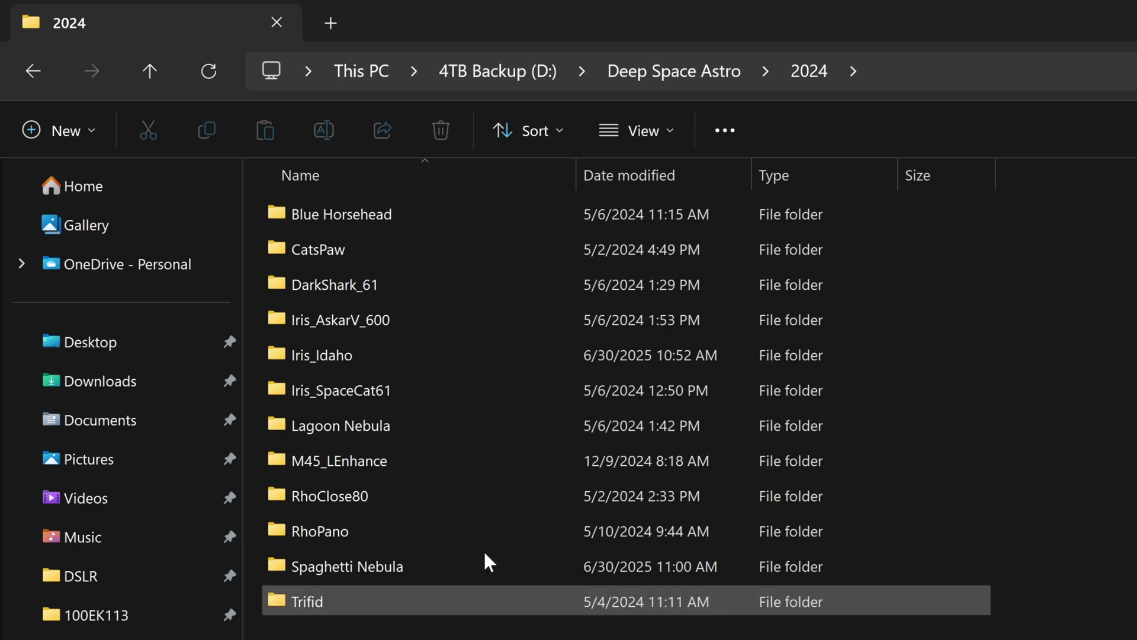
{"action": "left_click", "coordinate": [335, 398]}
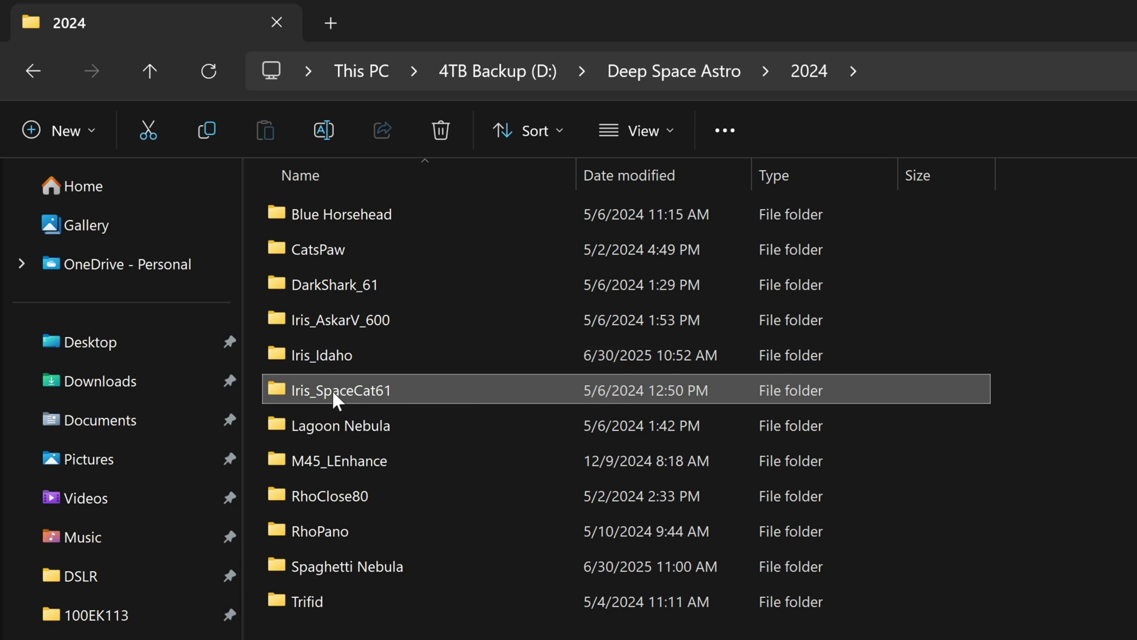
{"action": "mouse_move", "coordinate": [391, 392]}
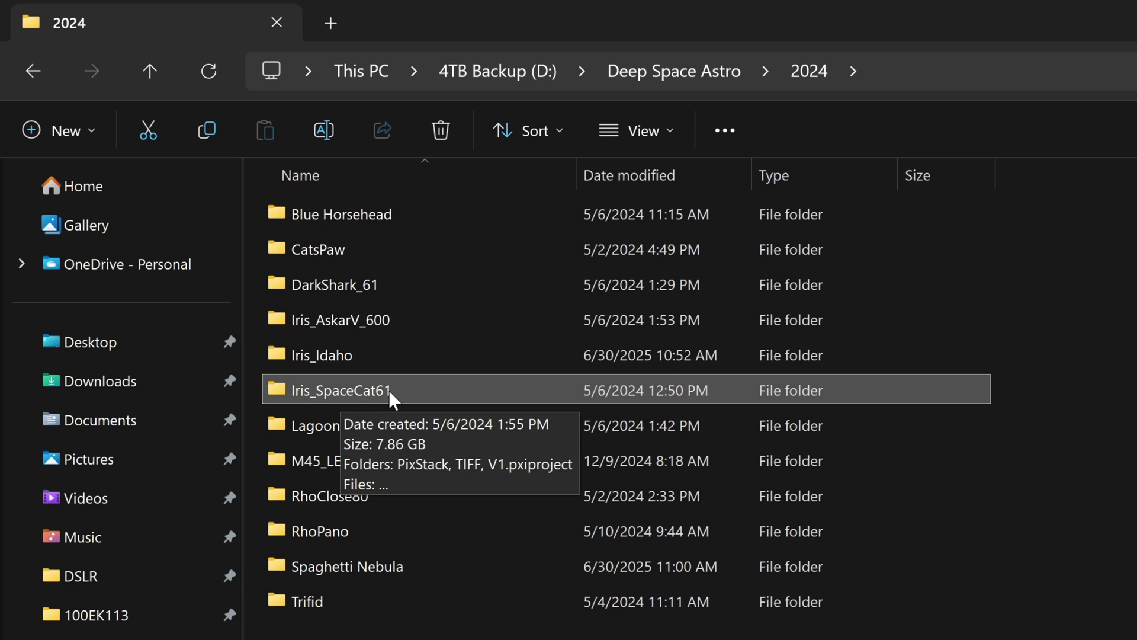
{"action": "left_click", "coordinate": [369, 323]}
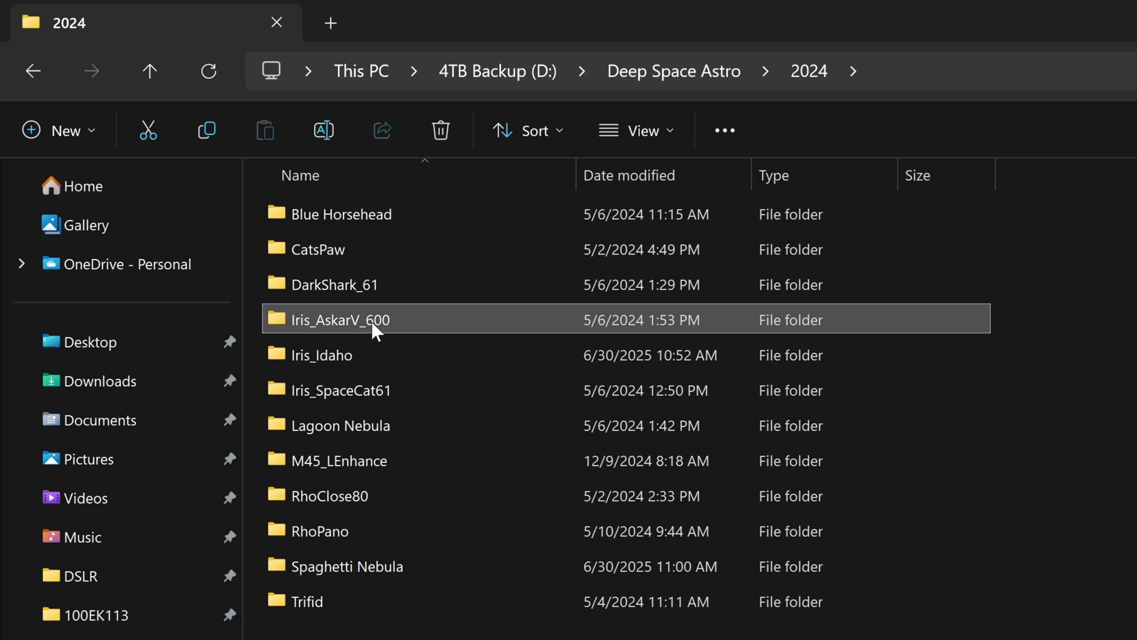
{"action": "mouse_move", "coordinate": [388, 325]}
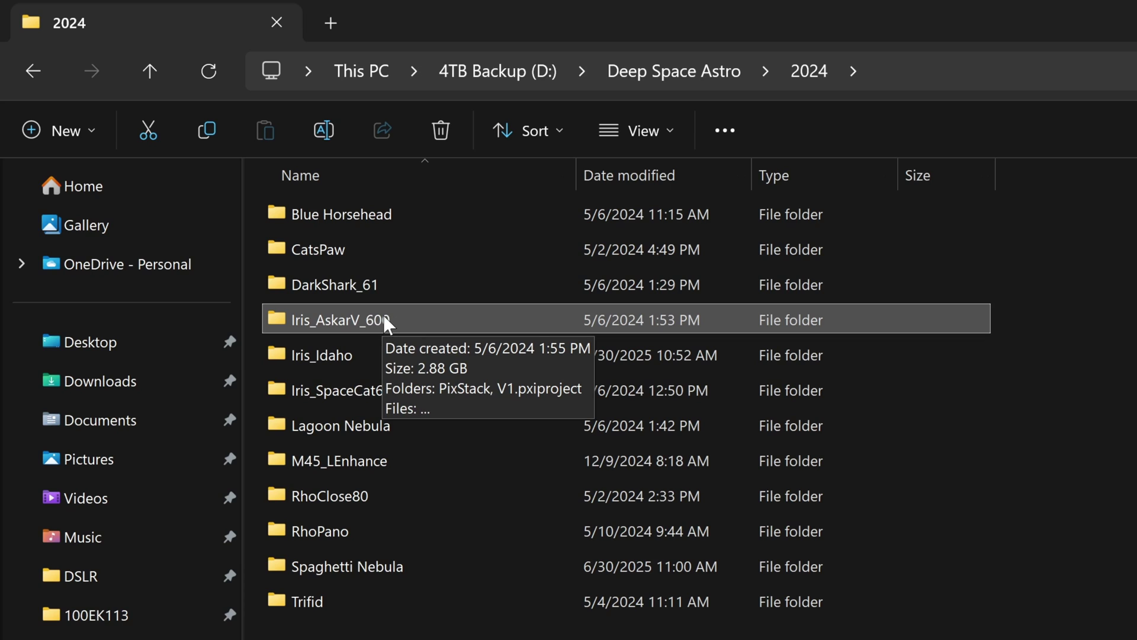
{"action": "left_click", "coordinate": [379, 356]}
{"action": "mouse_move", "coordinate": [370, 369]}
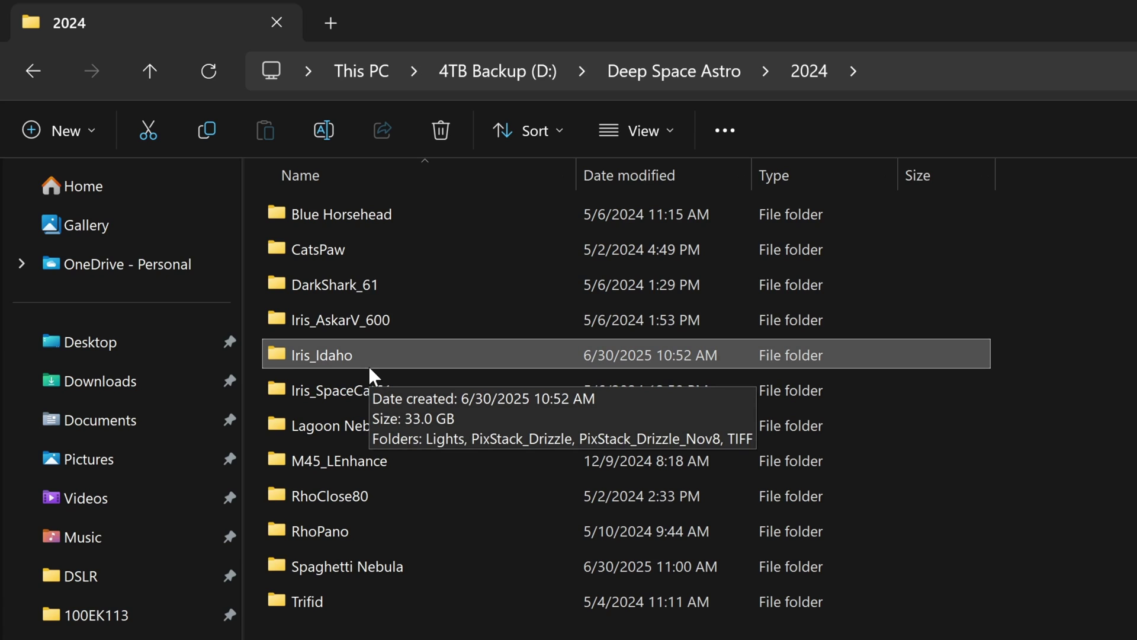
Step: Look inside Iris_Idaho, then return to the Deep Space Astro folder
{"action": "double_click", "coordinate": [367, 361]}
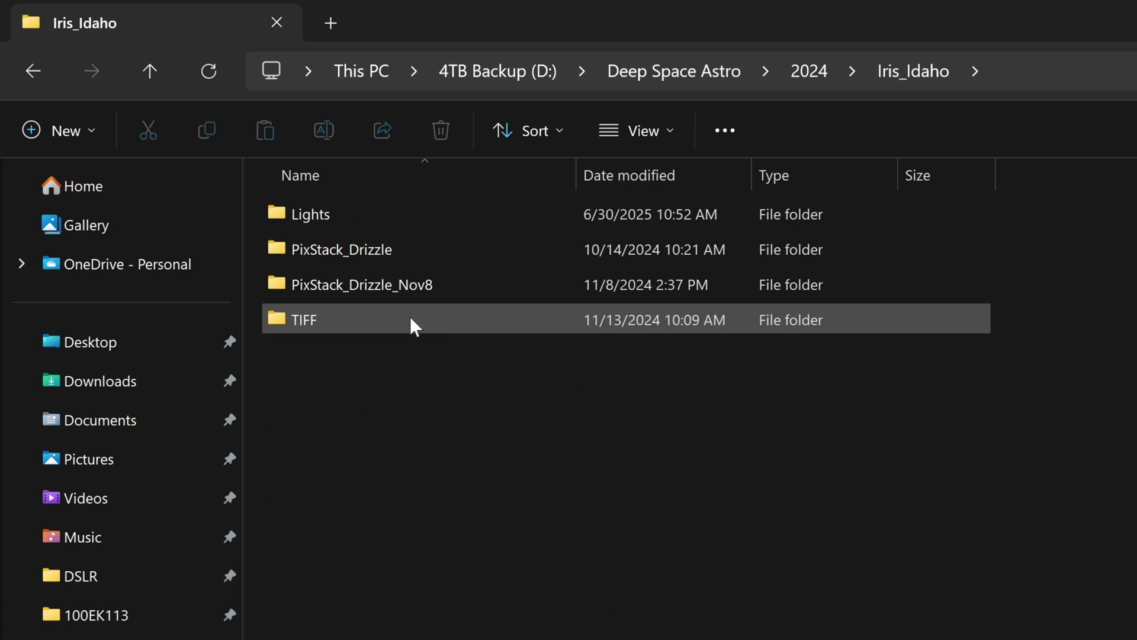
{"action": "key", "text": "alt+Left"}
{"action": "left_click", "coordinate": [650, 79]}
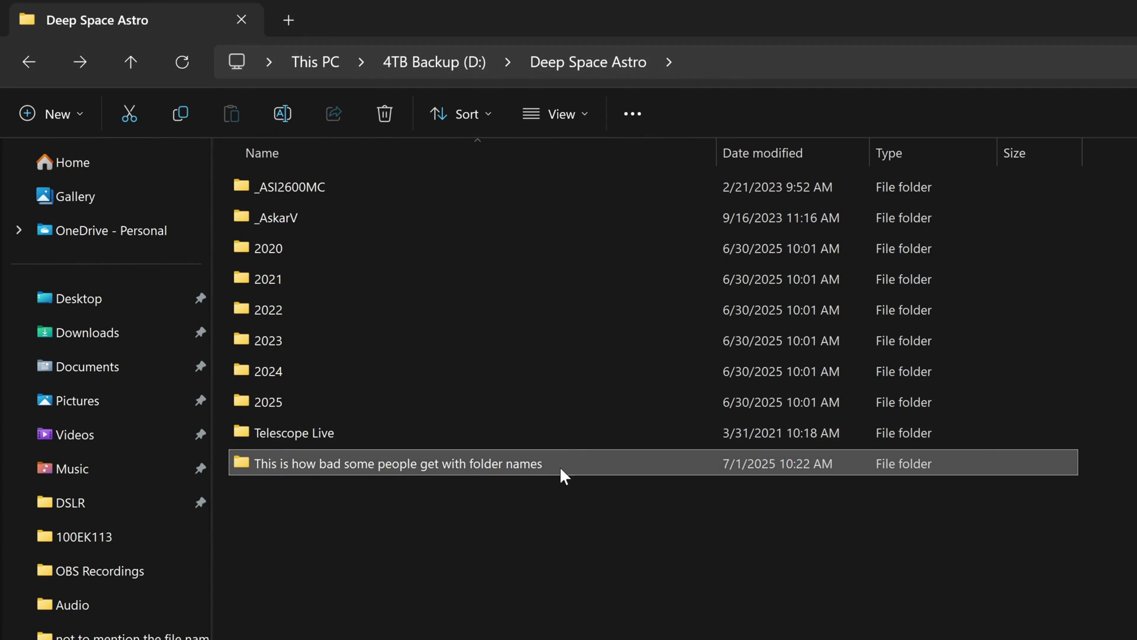
Step: Drill down through the five long-named nested folders to 'but once they reach at least 250'
{"action": "double_click", "coordinate": [553, 538]}
{"action": "left_click", "coordinate": [347, 191]}
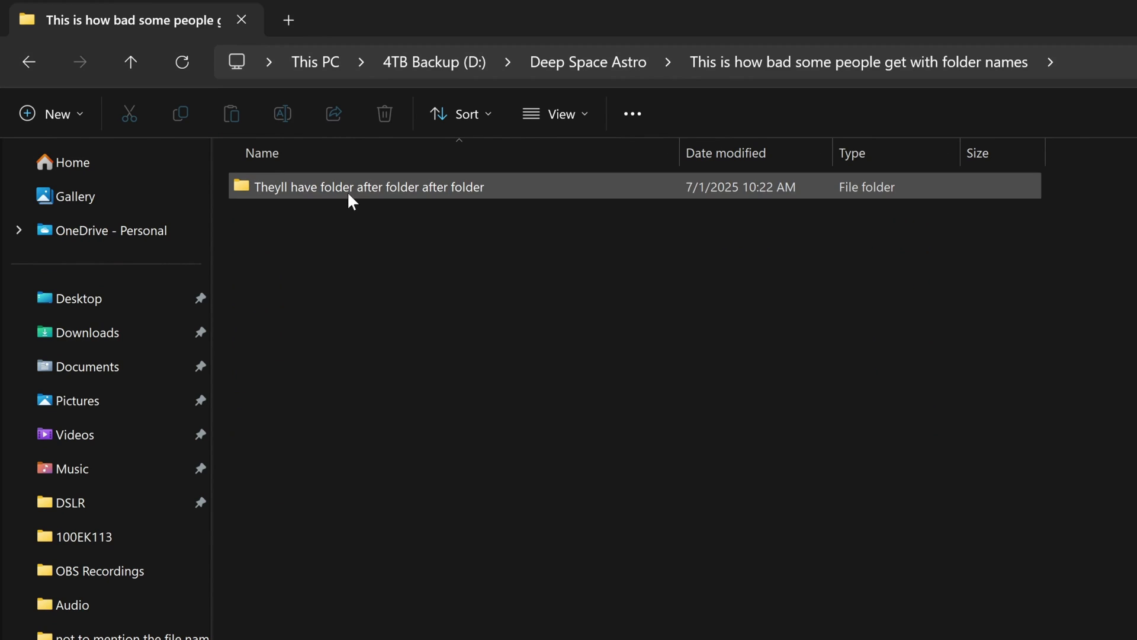
{"action": "double_click", "coordinate": [366, 191]}
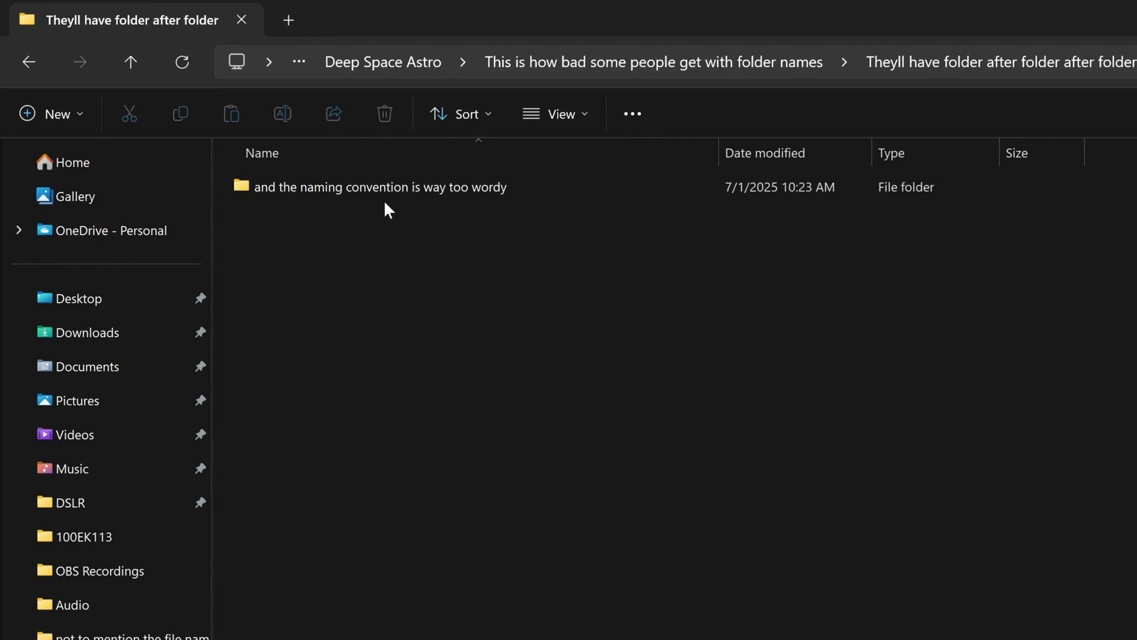
{"action": "left_click", "coordinate": [386, 194]}
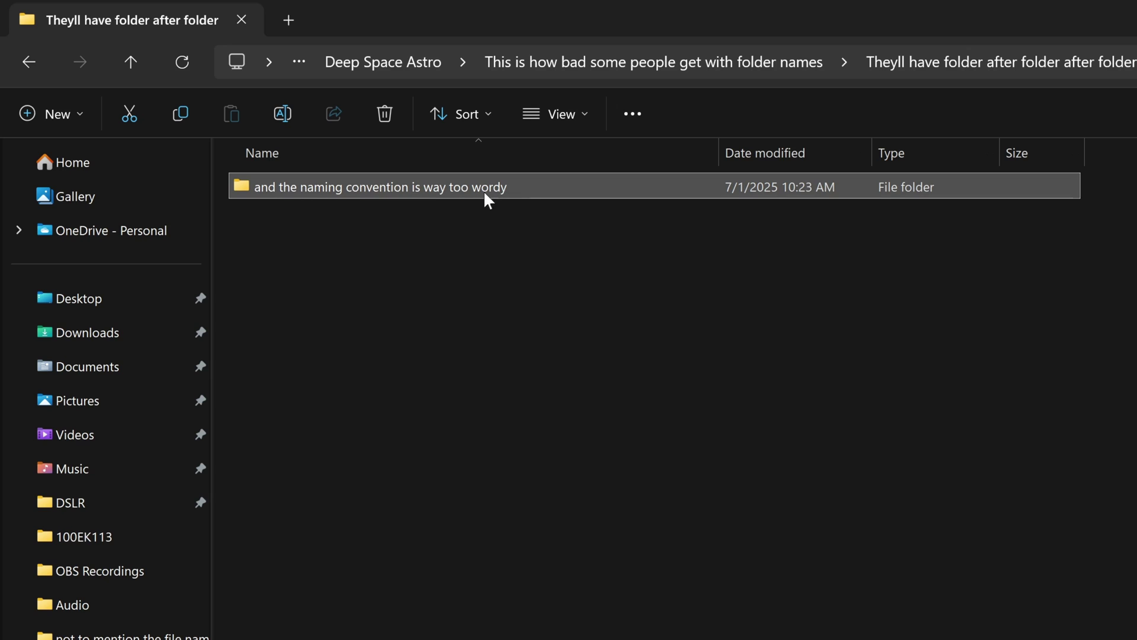
{"action": "double_click", "coordinate": [478, 191]}
{"action": "left_click", "coordinate": [449, 195]}
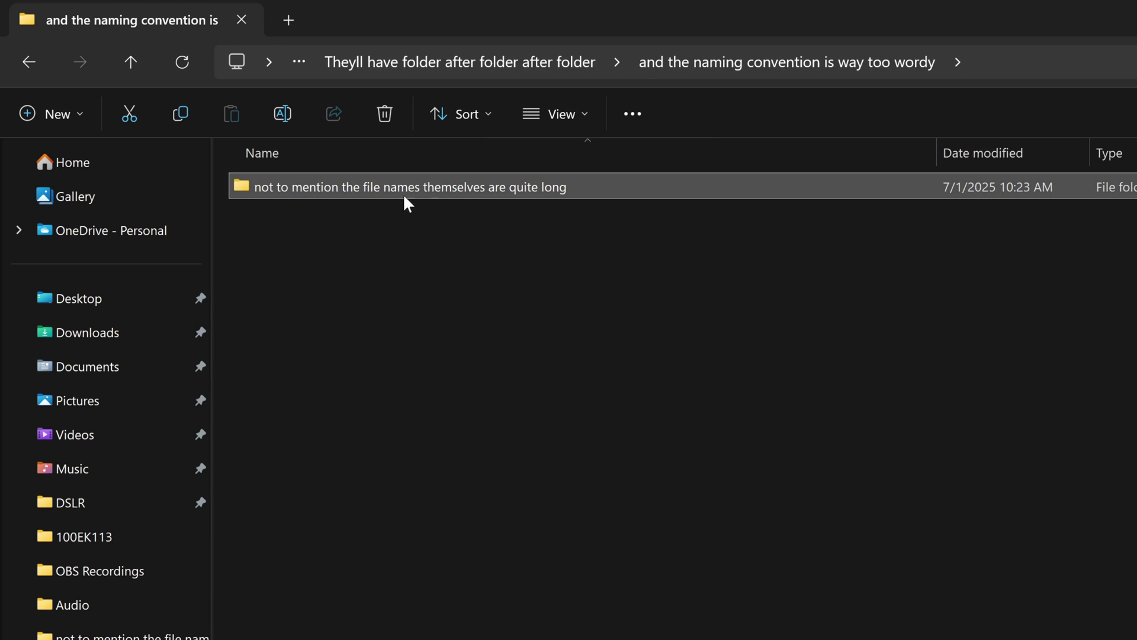
{"action": "double_click", "coordinate": [433, 192]}
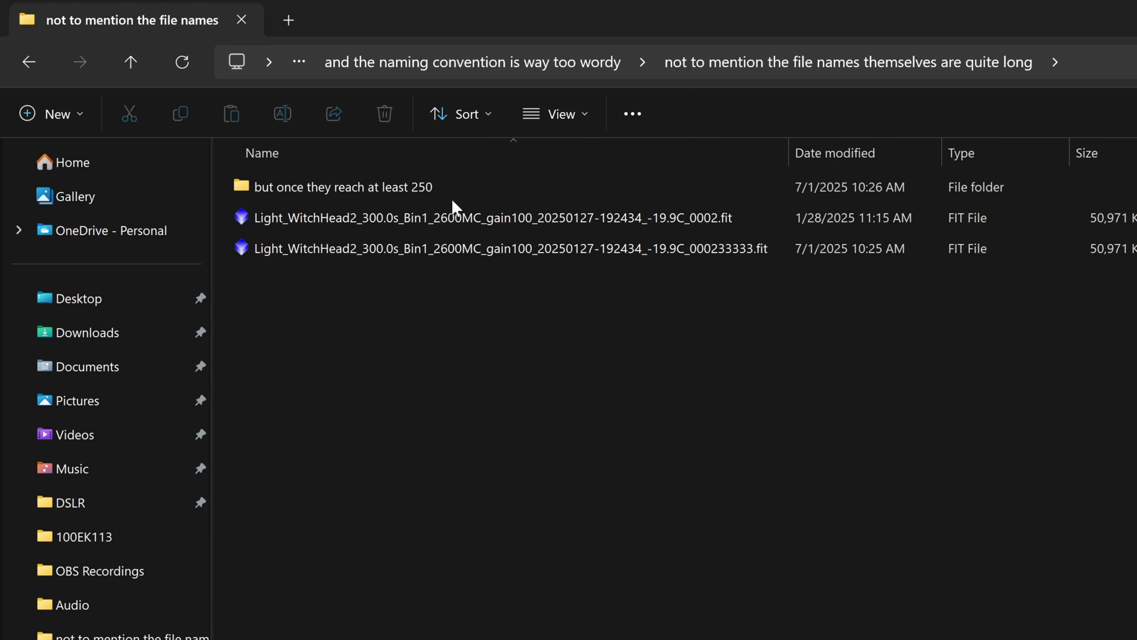
{"action": "left_click", "coordinate": [443, 189]}
{"action": "double_click", "coordinate": [443, 188]}
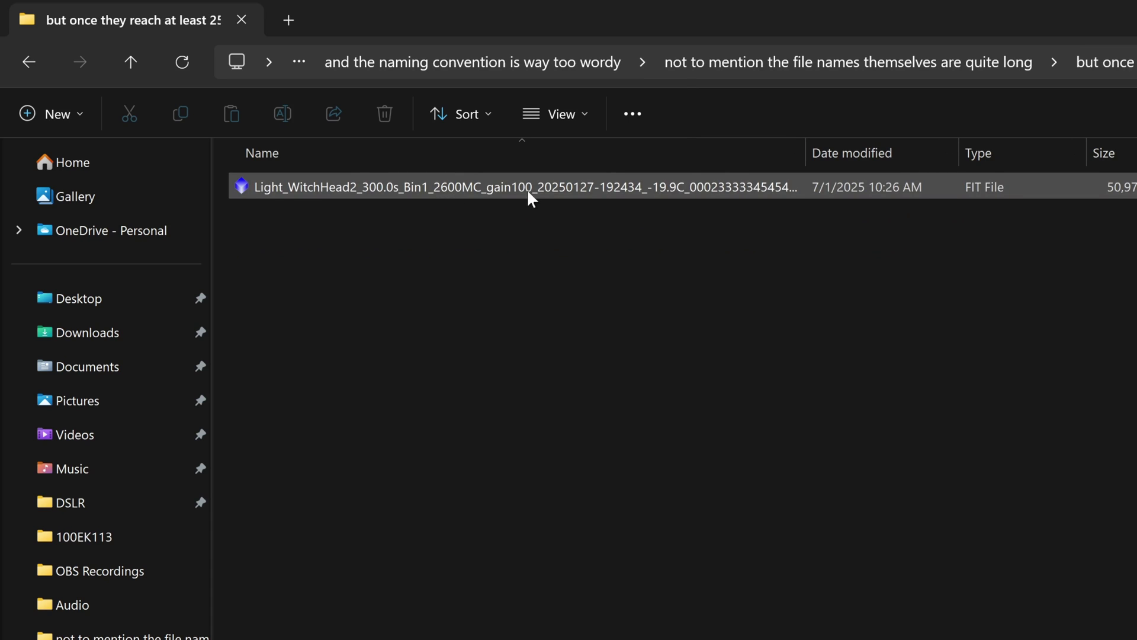
Step: Widen the Name column and open the long-named WitchHead FIT file in PixInsight
{"action": "left_click_drag", "start_coordinate": [806, 151], "coordinate": [1083, 146]}
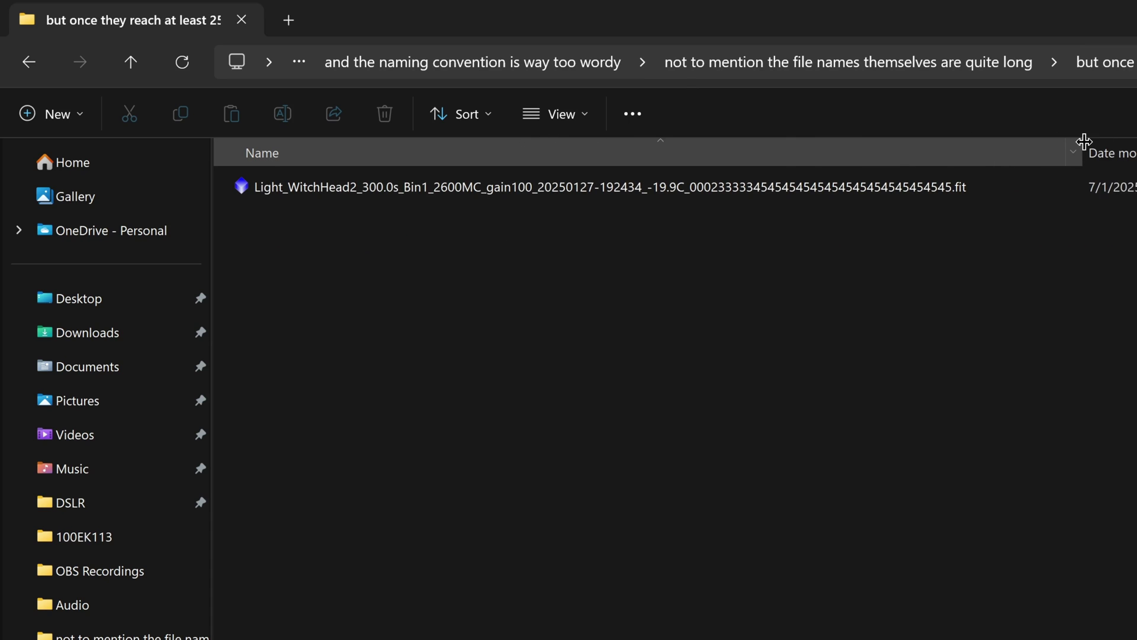
{"action": "left_click", "coordinate": [756, 187]}
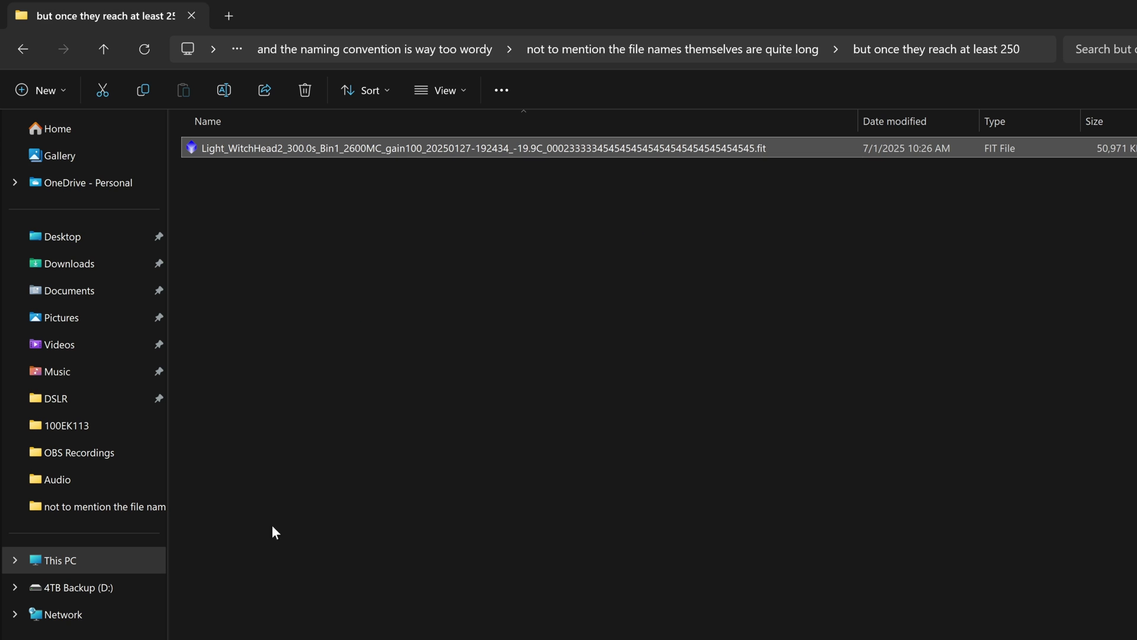
{"action": "key", "text": "Return"}
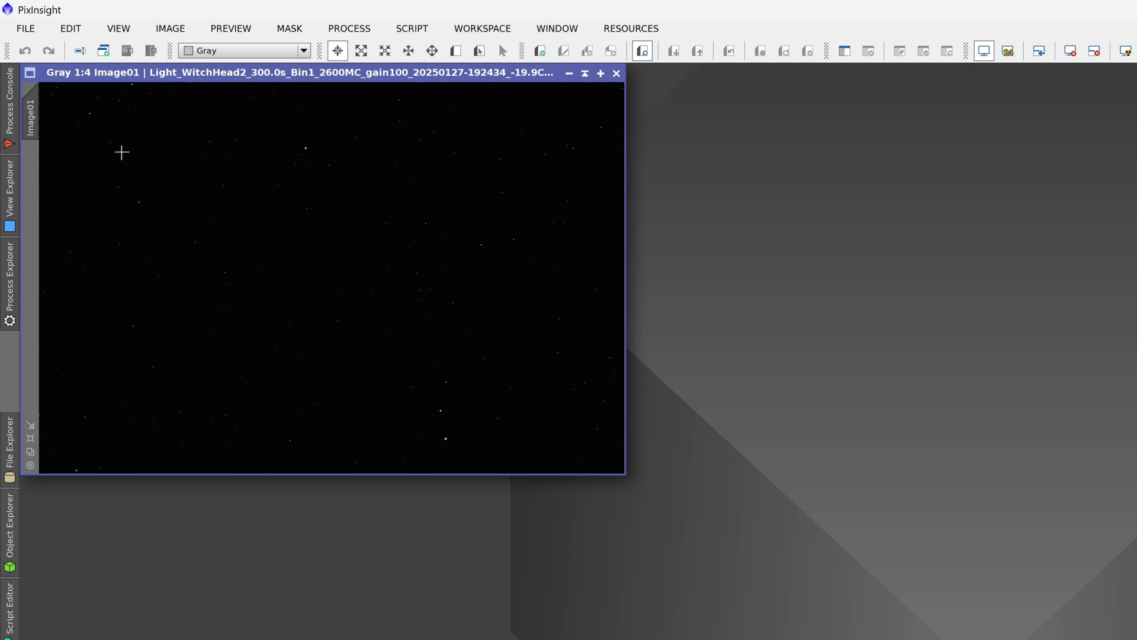
Step: Auto-stretch the WitchHead frame and try saving it with Save As into its nested folder
{"action": "key", "text": "ctrl+a"}
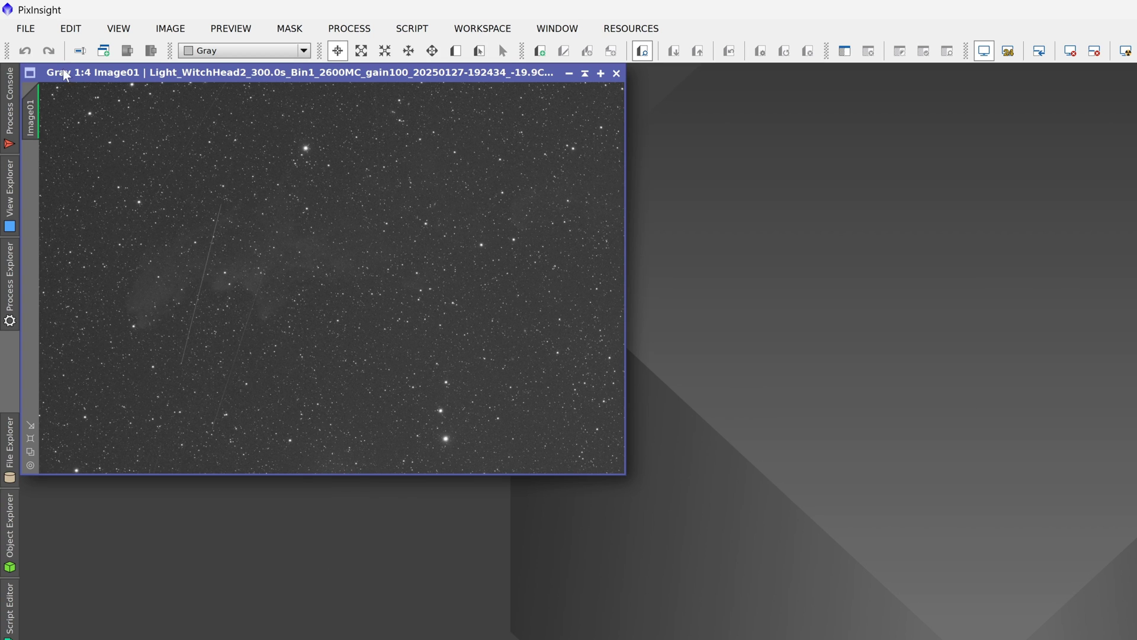
{"action": "left_click", "coordinate": [25, 29]}
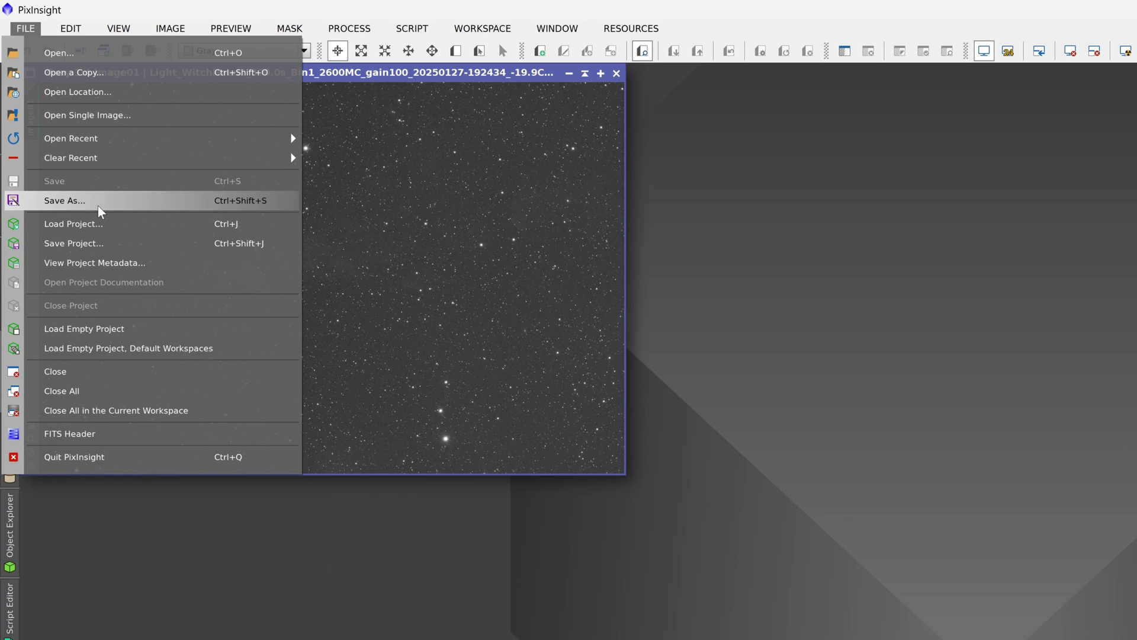
{"action": "left_click", "coordinate": [170, 203]}
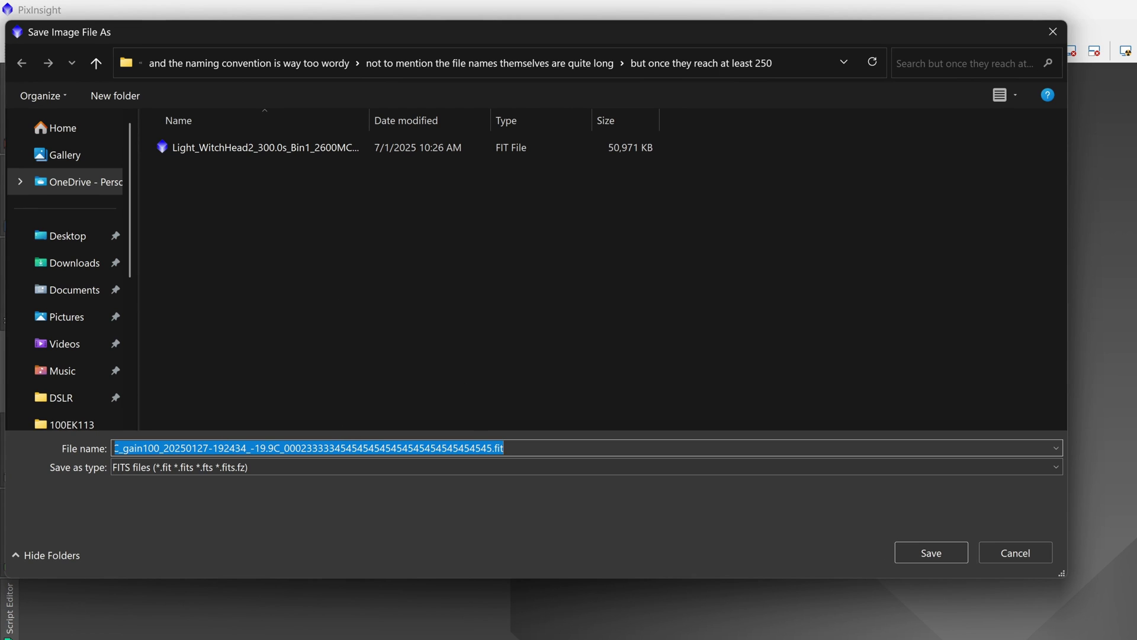
{"action": "left_click", "coordinate": [931, 552]}
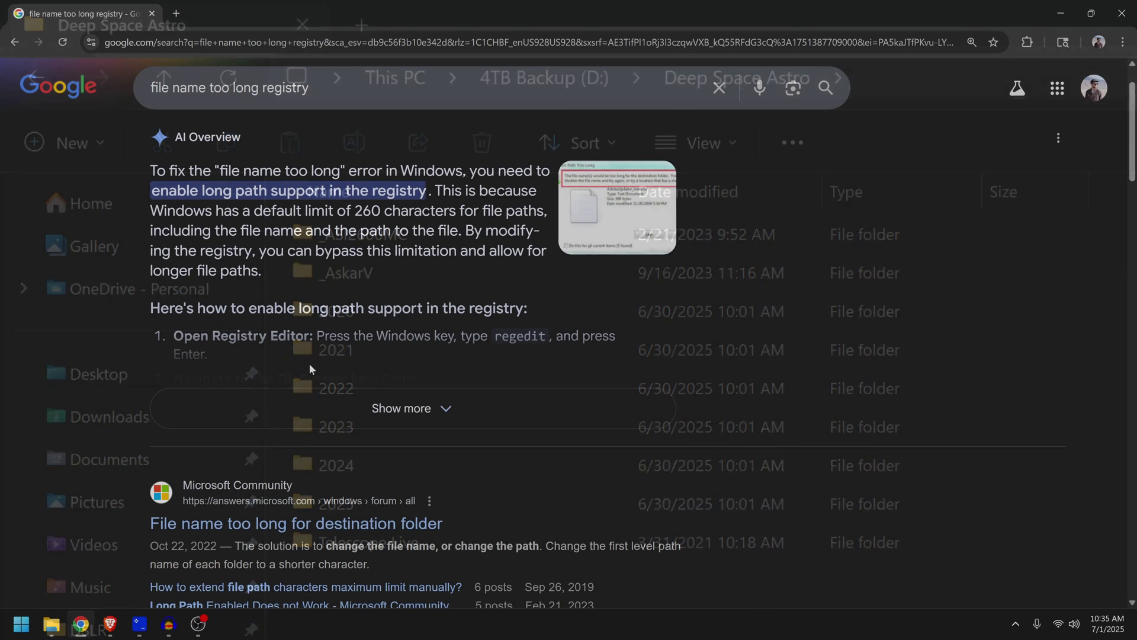
Step: Scroll through the Chrome results on enabling Windows long path support
{"action": "scroll", "coordinate": [286, 360], "scroll_direction": "down", "scroll_amount": 2}
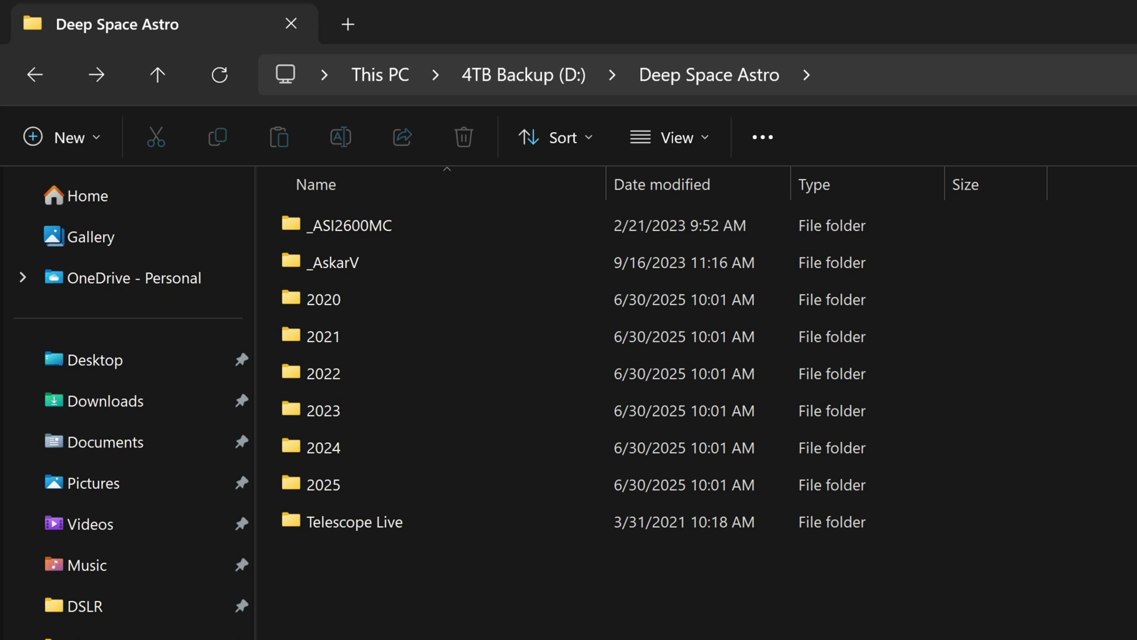
Step: Navigate into 2020 > Heart Nebula > TIFFS
{"action": "double_click", "coordinate": [405, 304]}
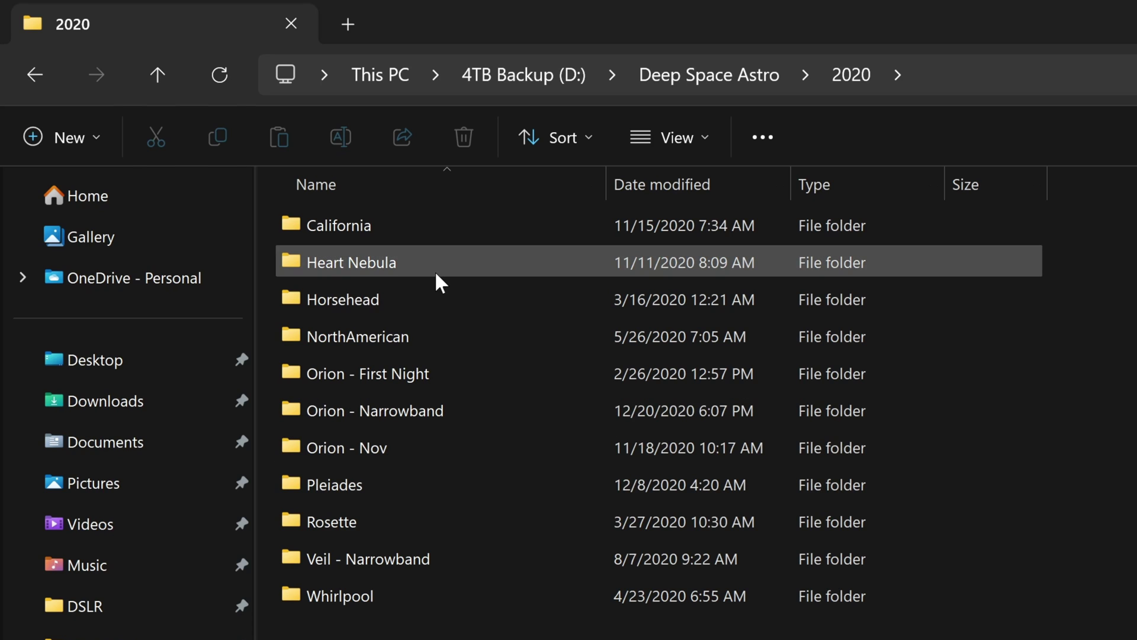
{"action": "mouse_move", "coordinate": [436, 273]}
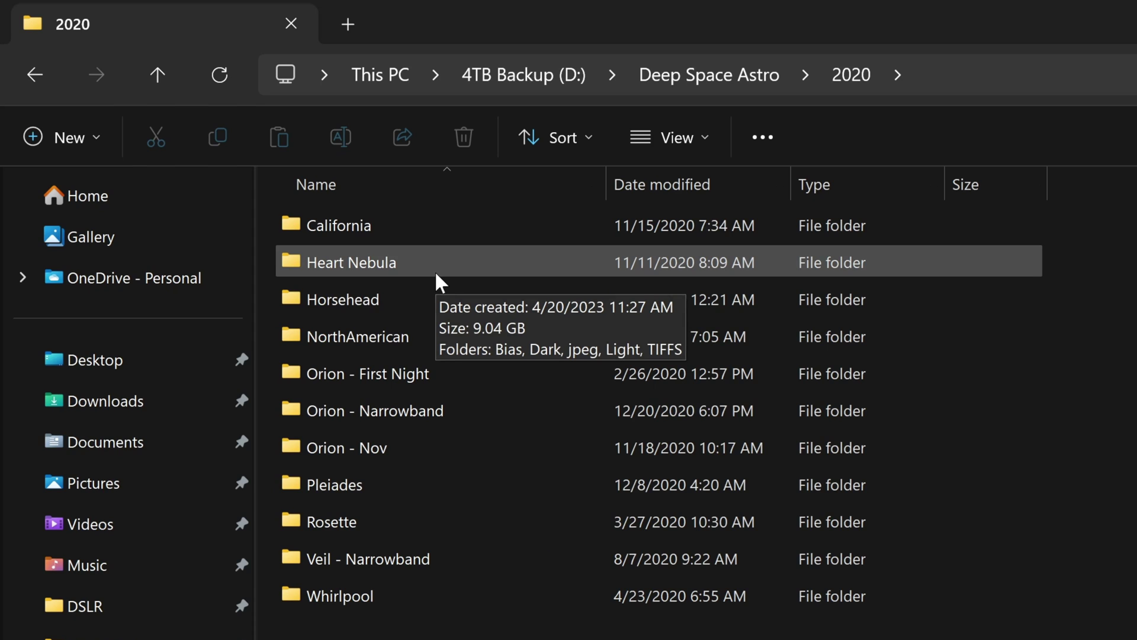
{"action": "double_click", "coordinate": [436, 269]}
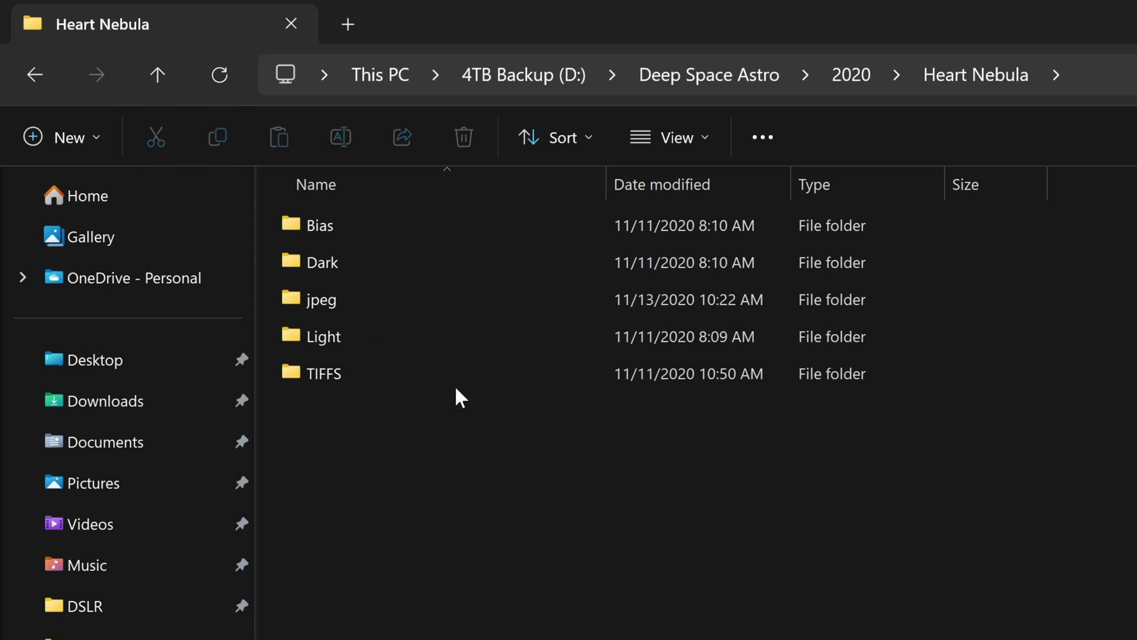
{"action": "double_click", "coordinate": [381, 372]}
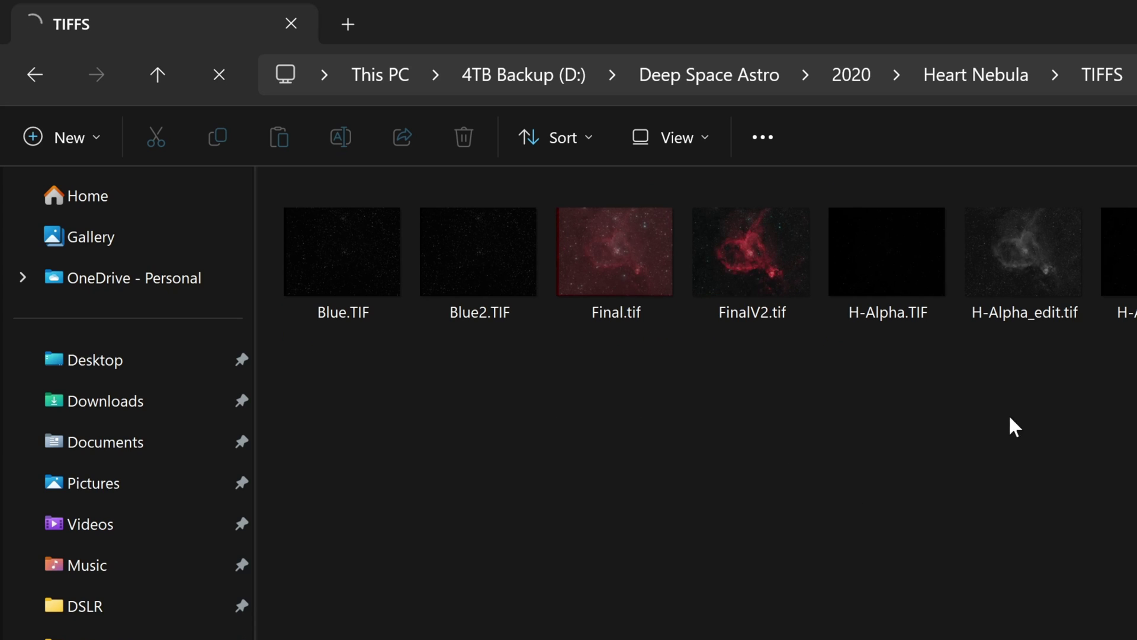
Step: Delete the Blue, Blue2 and H-Alpha channel TIFs, then return to Heart Nebula
{"action": "left_click", "coordinate": [1116, 249]}
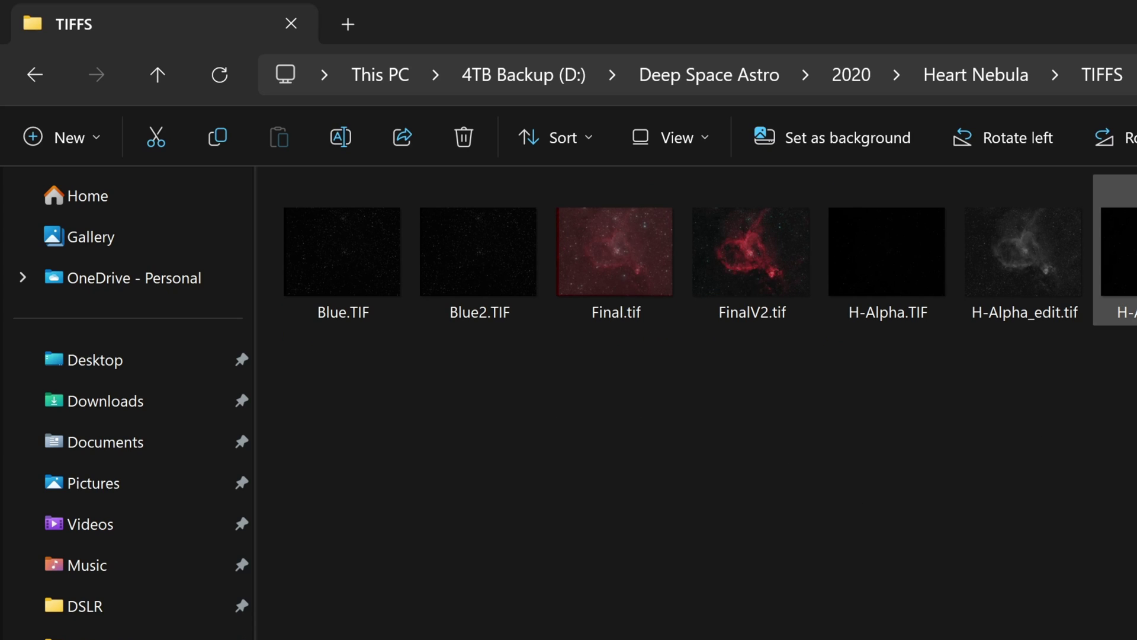
{"action": "left_click", "coordinate": [914, 274], "text": "ctrl"}
{"action": "left_click", "coordinate": [436, 274], "text": "ctrl"}
{"action": "left_click", "coordinate": [325, 272], "text": "ctrl"}
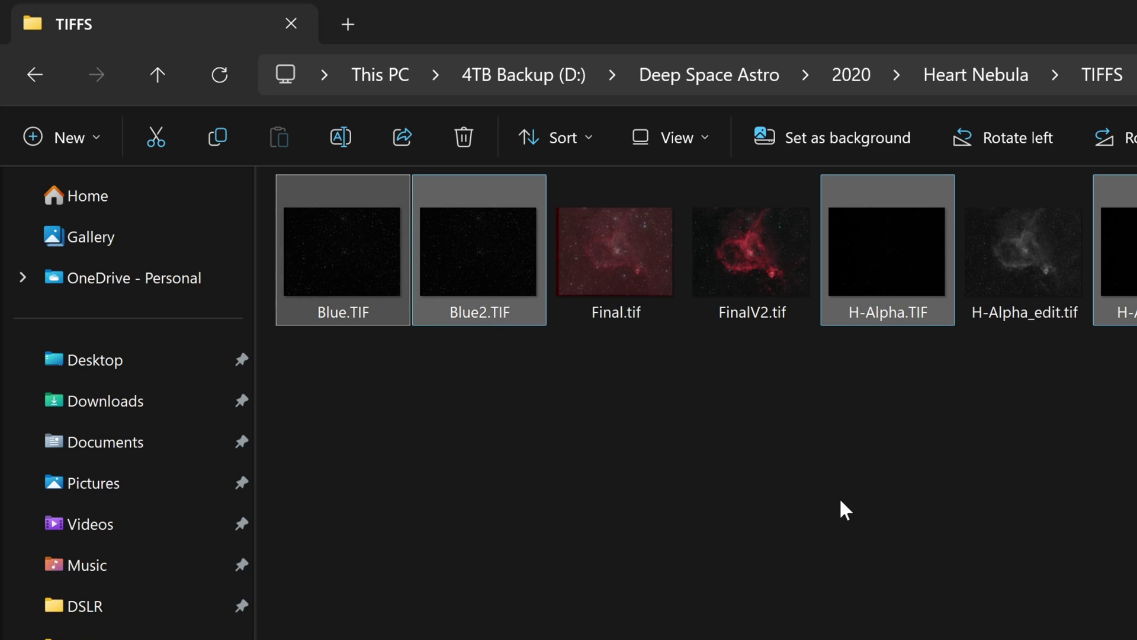
{"action": "key", "text": "Delete"}
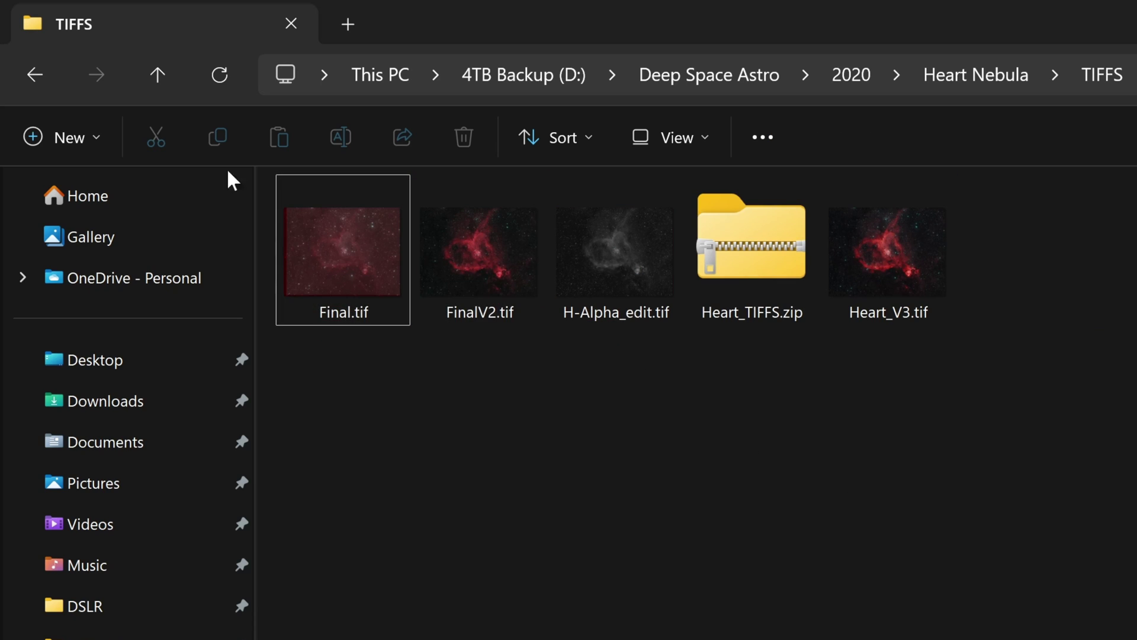
{"action": "left_click", "coordinate": [35, 74]}
Step: Open the Heart Nebula Light folder and sort its files by Type
{"action": "double_click", "coordinate": [413, 337]}
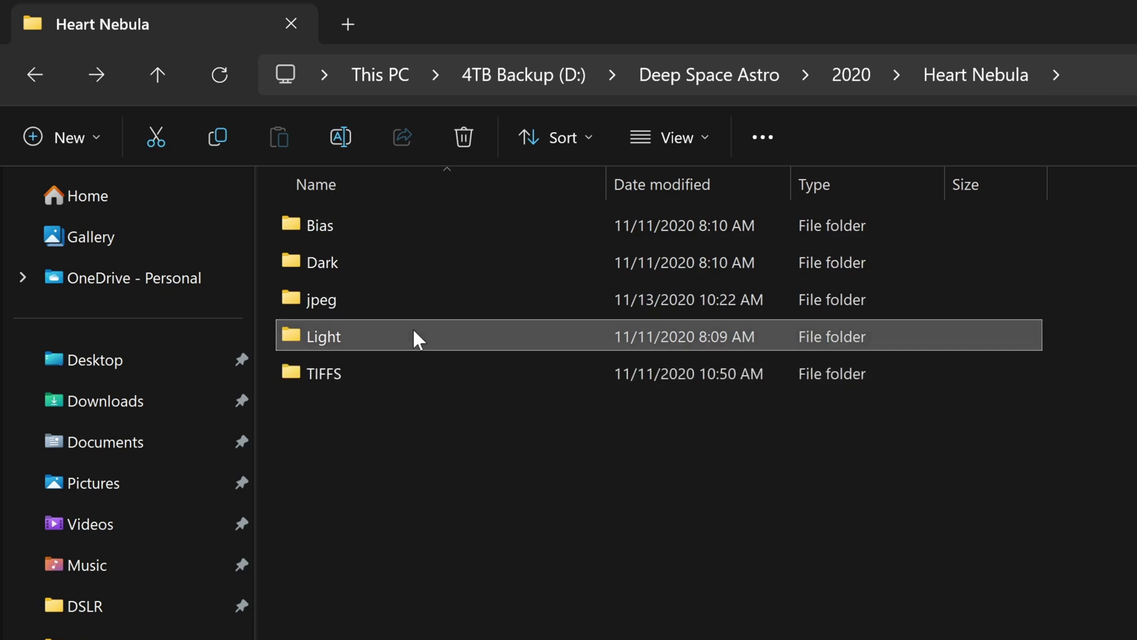
{"action": "scroll", "coordinate": [911, 503], "scroll_direction": "down", "scroll_amount": 9}
{"action": "scroll", "coordinate": [911, 503], "scroll_direction": "up", "scroll_amount": 9}
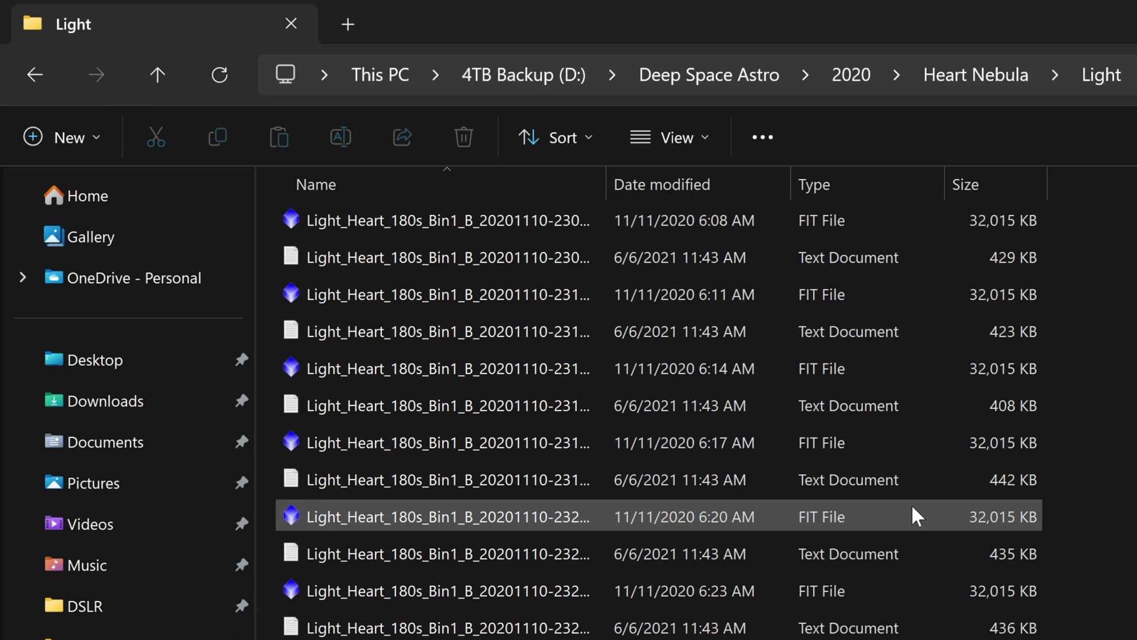
{"action": "left_click", "coordinate": [823, 183]}
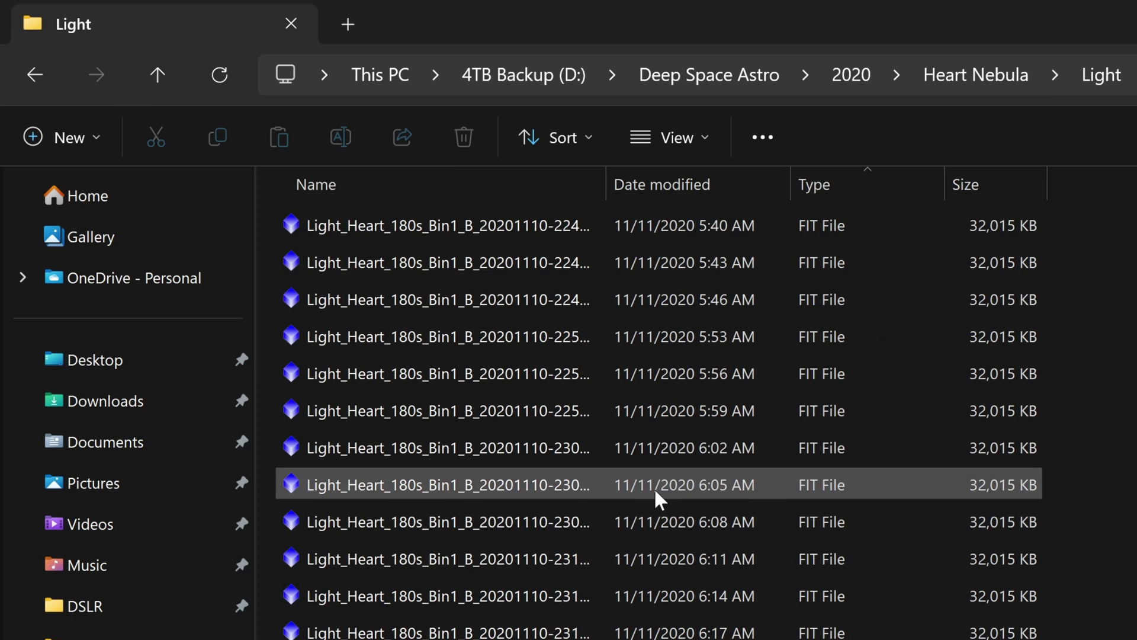
{"action": "scroll", "coordinate": [658, 503], "scroll_direction": "down", "scroll_amount": 20}
{"action": "scroll", "coordinate": [658, 524], "scroll_direction": "down", "scroll_amount": 5}
{"action": "scroll", "coordinate": [598, 503], "scroll_direction": "up", "scroll_amount": 2}
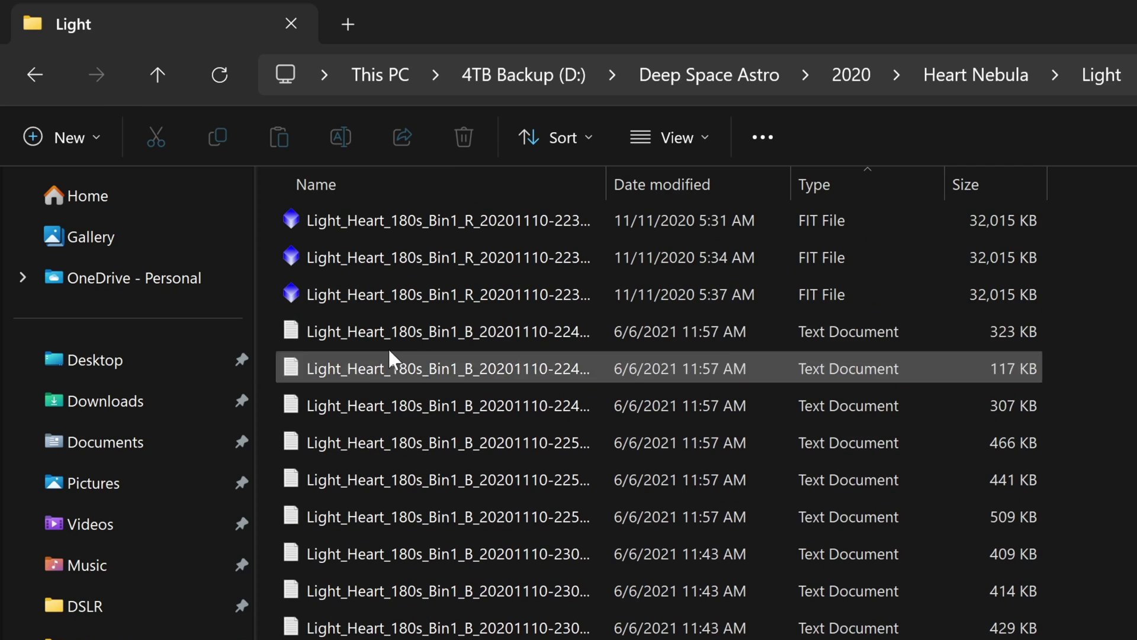
Step: Delete all the Text Document files, then go up to Heart Nebula
{"action": "left_click", "coordinate": [389, 332]}
{"action": "scroll", "coordinate": [659, 420], "scroll_direction": "down", "scroll_amount": 8}
{"action": "scroll", "coordinate": [658, 415], "scroll_direction": "down", "scroll_amount": 10}
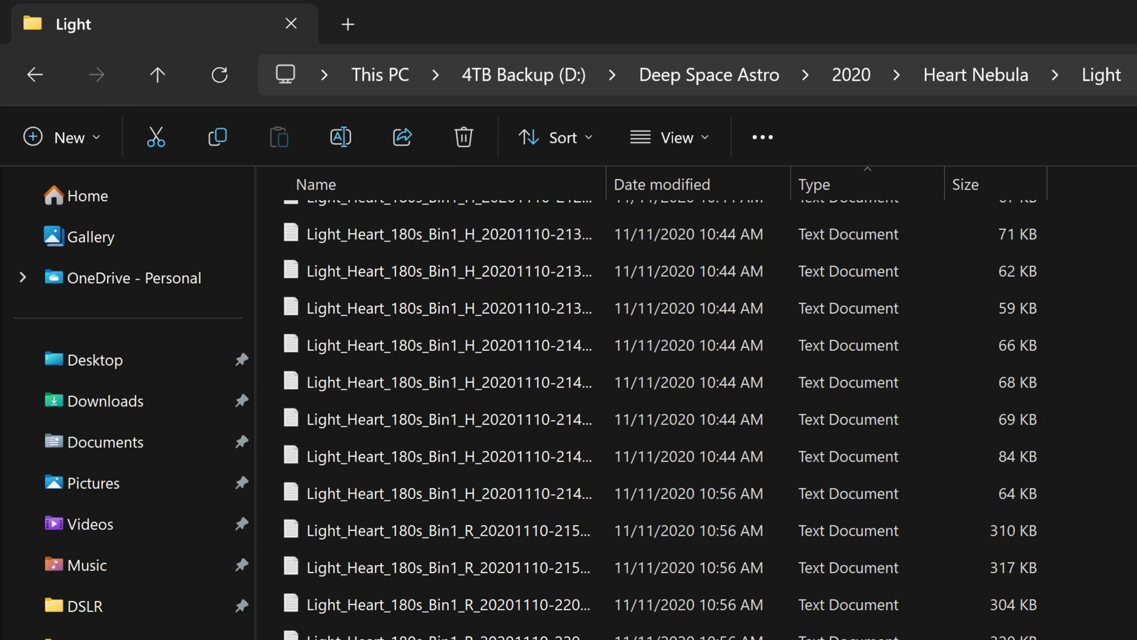
{"action": "key", "text": "shift+End"}
{"action": "left_click", "coordinate": [464, 137]}
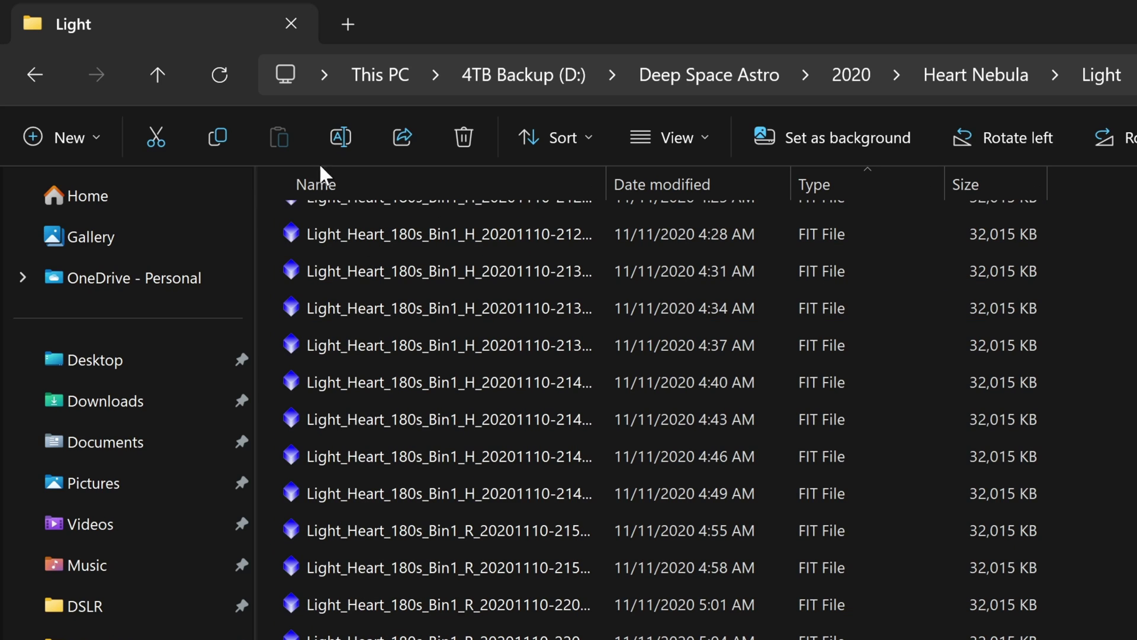
{"action": "left_click", "coordinate": [156, 75]}
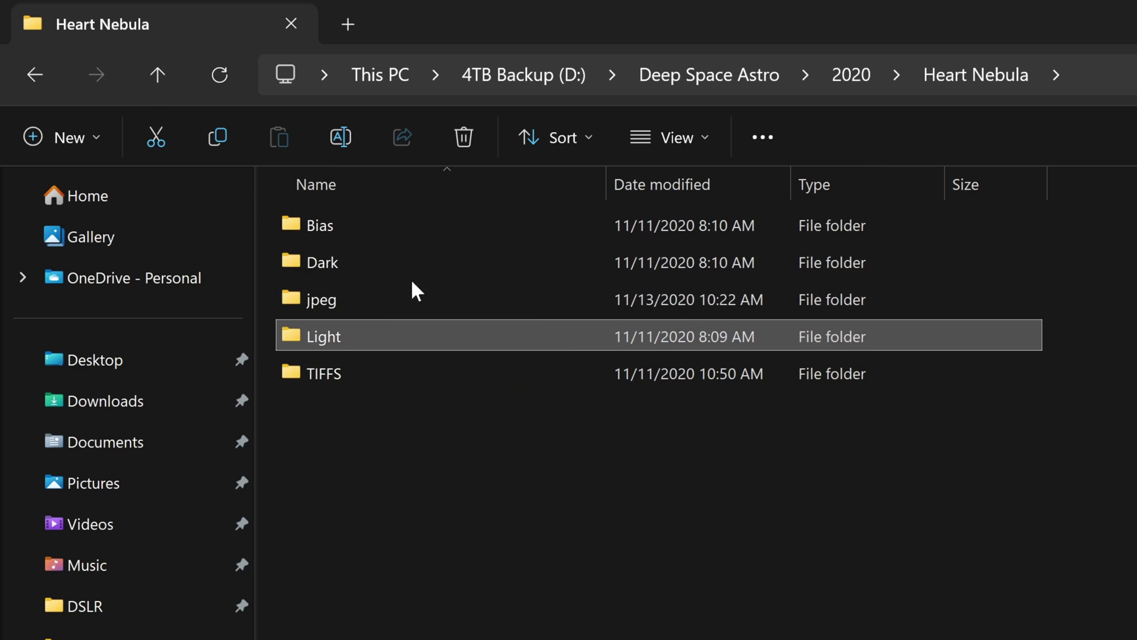
Step: Preview an image in the Heart Nebula jpeg folder, then return to the 2020 folder
{"action": "double_click", "coordinate": [377, 309]}
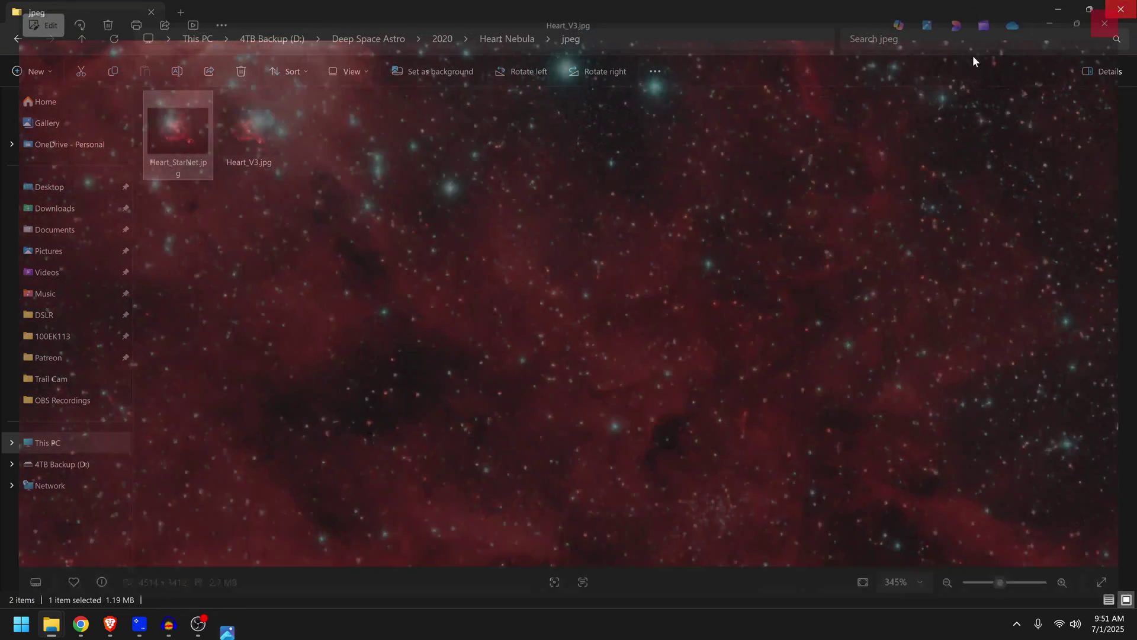
{"action": "left_click", "coordinate": [491, 39]}
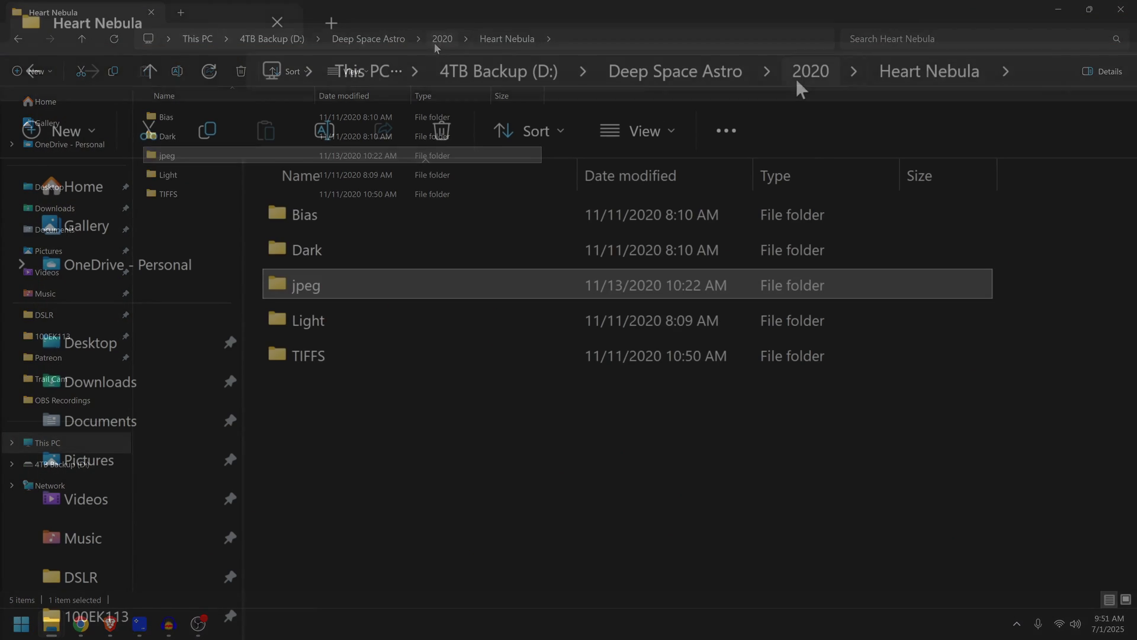
{"action": "left_click", "coordinate": [438, 42]}
{"action": "mouse_move", "coordinate": [349, 245]}
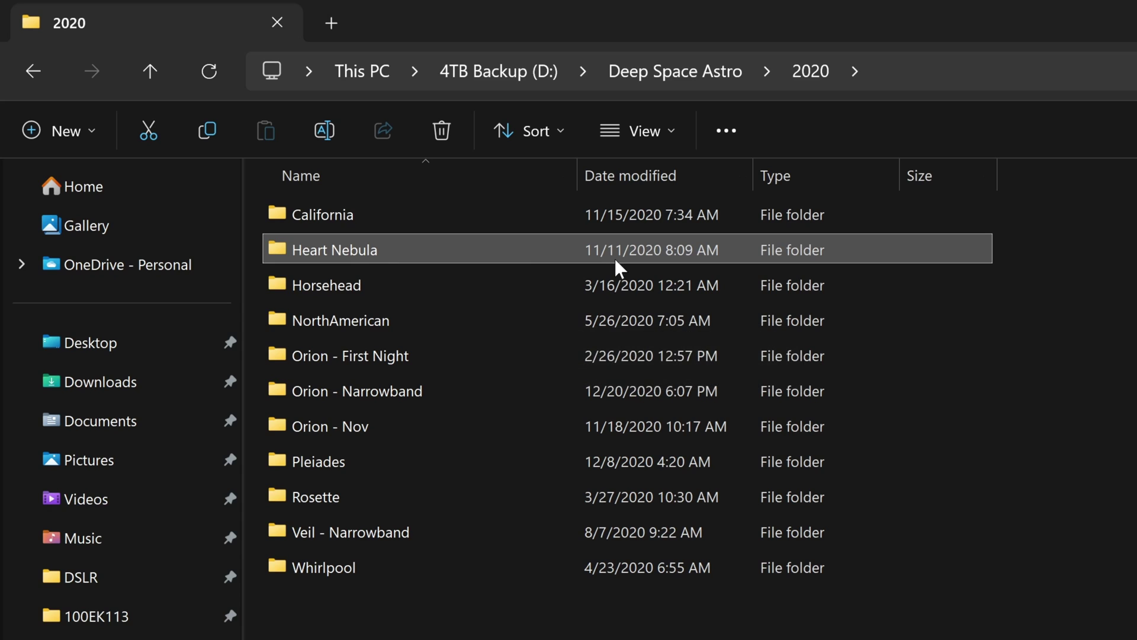
{"action": "mouse_move", "coordinate": [616, 261]}
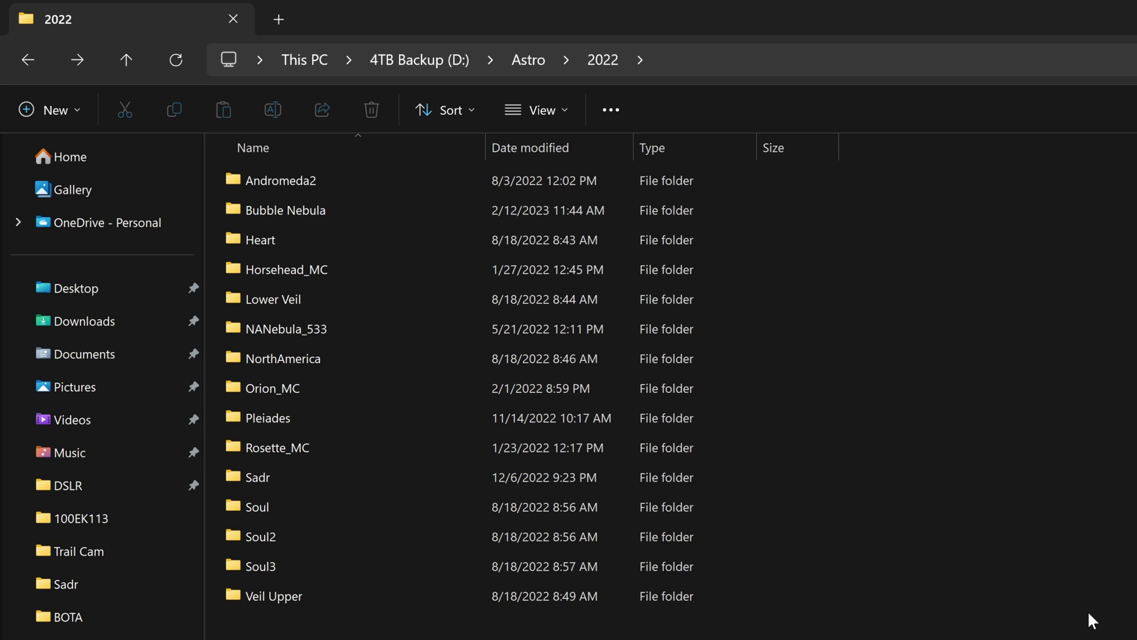
Step: Create a new Lights subfolder inside the Soul folder
{"action": "double_click", "coordinate": [284, 517]}
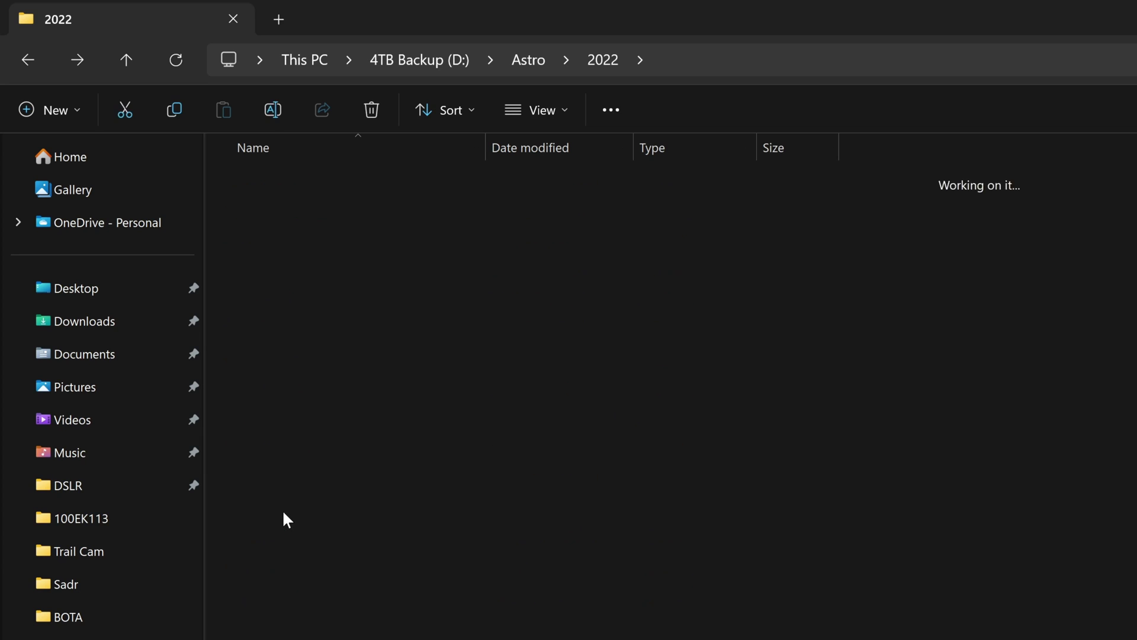
{"action": "right_click", "coordinate": [971, 491]}
{"action": "mouse_move", "coordinate": [1020, 639]}
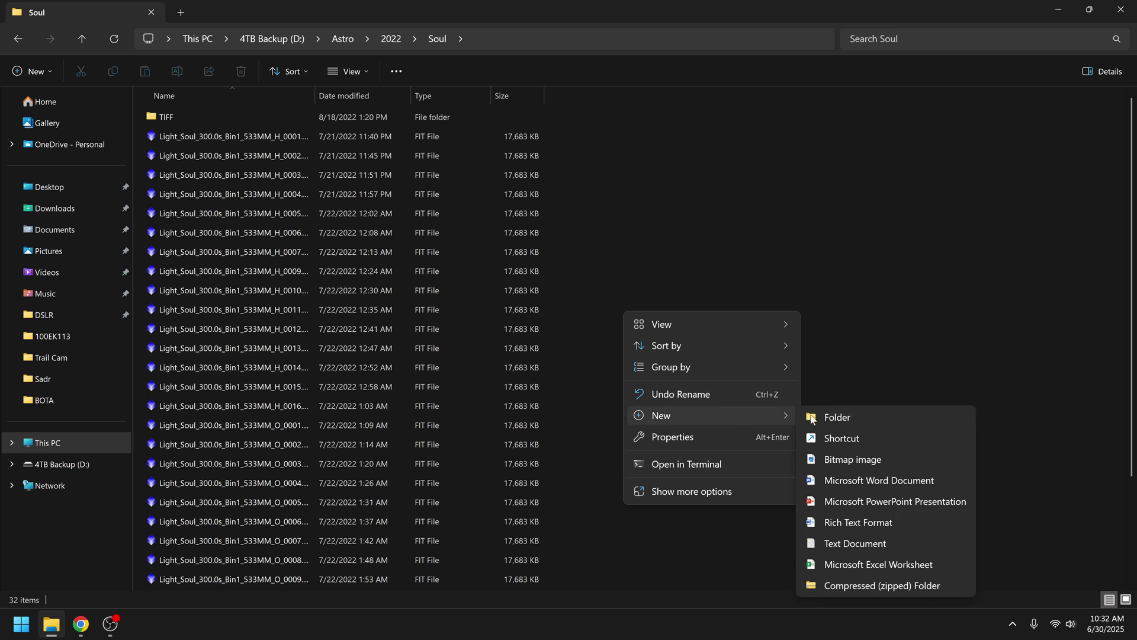
{"action": "left_click", "coordinate": [813, 418]}
{"action": "type", "text": "Light"}
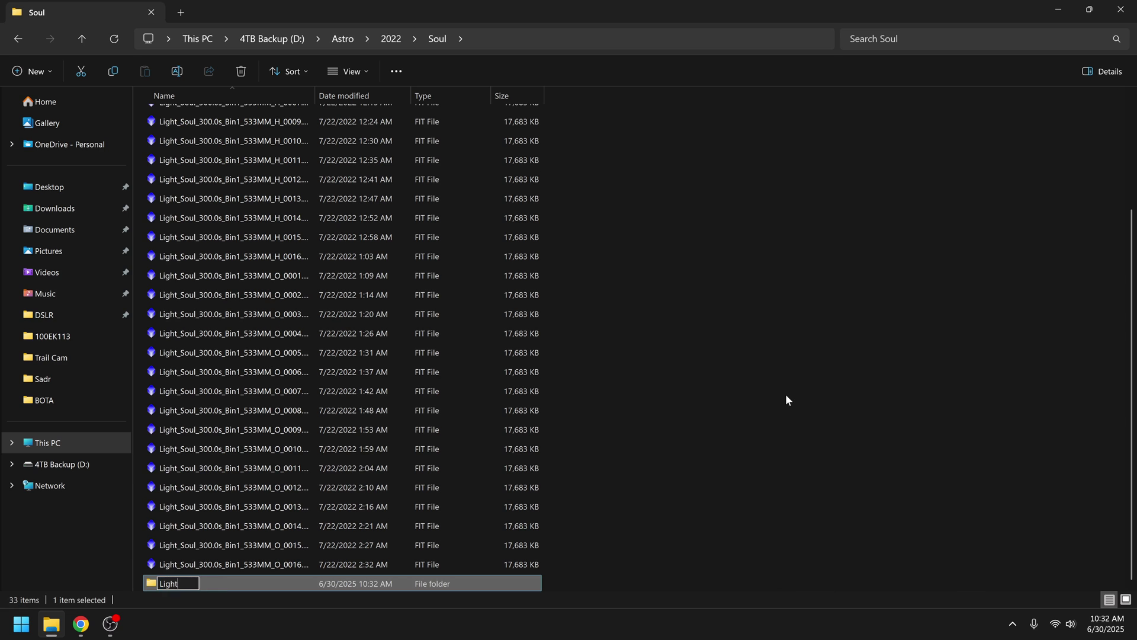
{"action": "key", "text": "Return"}
Step: Move all of Soul's FIT frames into the Lights folder
{"action": "left_click", "coordinate": [373, 563]}
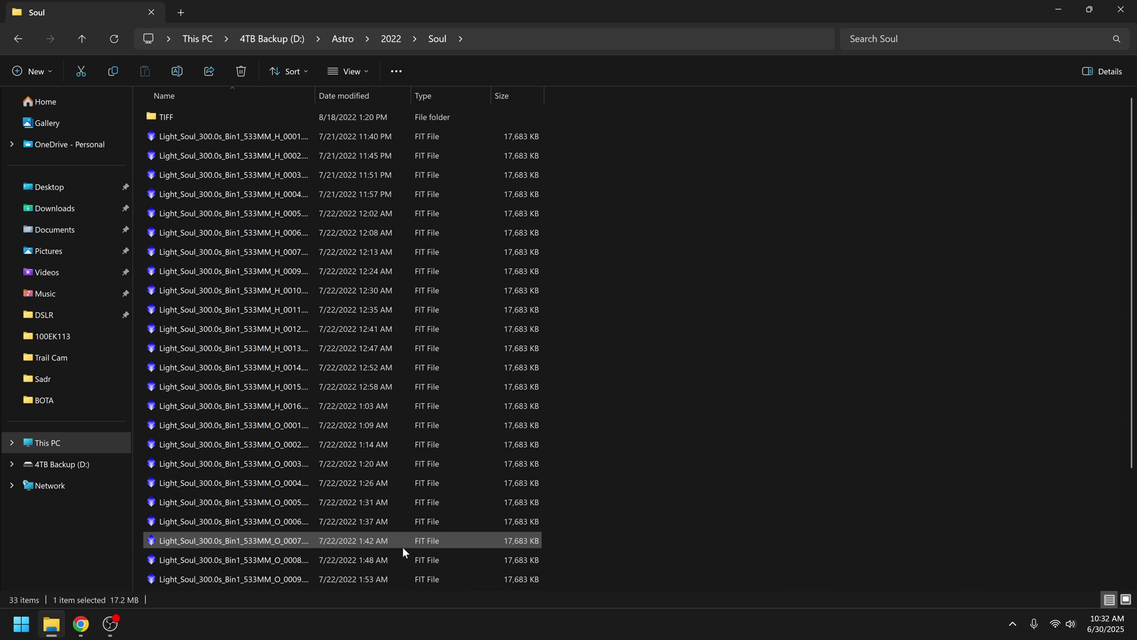
{"action": "left_click", "coordinate": [269, 138], "text": "shift"}
{"action": "scroll", "coordinate": [296, 503], "scroll_direction": "down", "scroll_amount": 3}
{"action": "left_click_drag", "start_coordinate": [248, 540], "coordinate": [178, 581]}
Step: Paste all of Soul2's FIT frames into Soul's Lights folder
{"action": "left_click", "coordinate": [18, 38]}
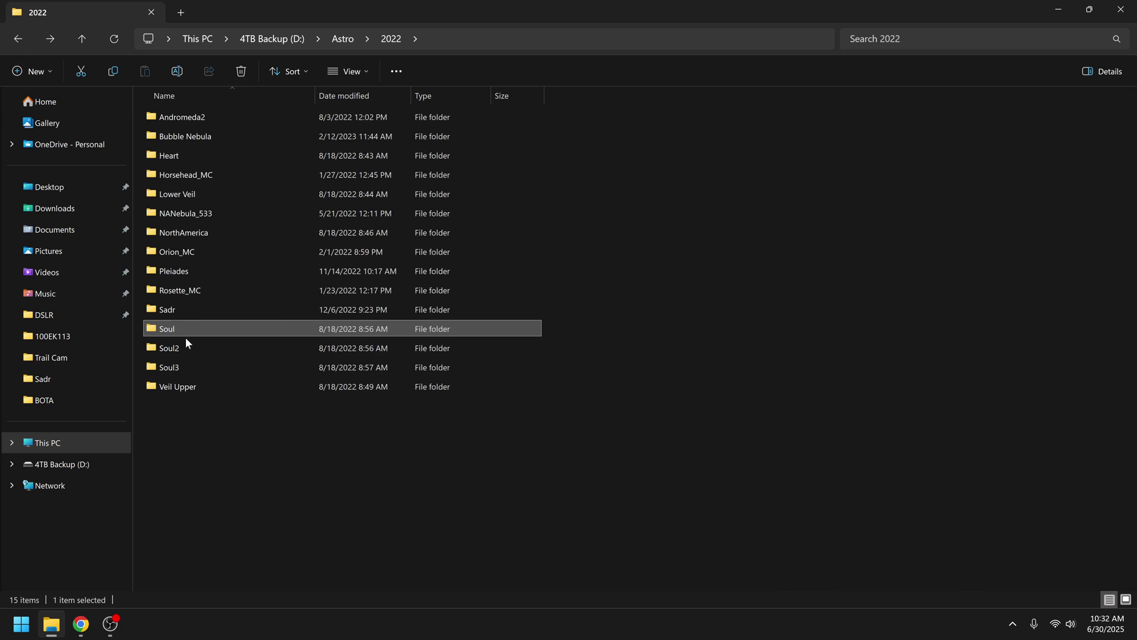
{"action": "double_click", "coordinate": [184, 346]}
{"action": "key", "text": "ctrl+a"}
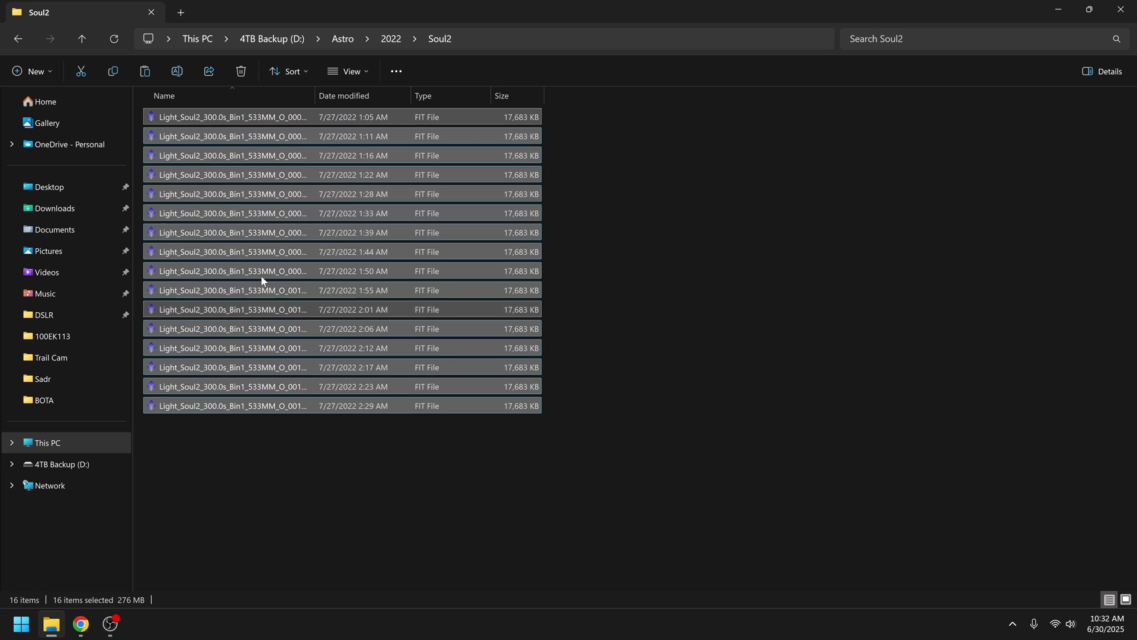
{"action": "left_click", "coordinate": [18, 38]}
{"action": "double_click", "coordinate": [198, 324]}
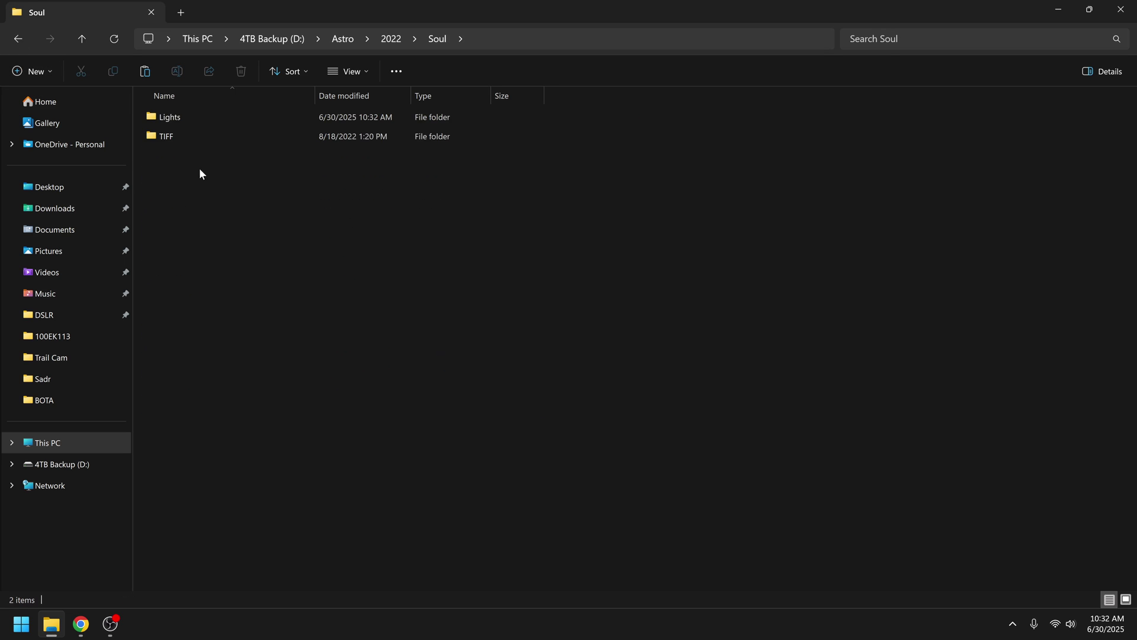
{"action": "double_click", "coordinate": [184, 117]}
{"action": "key", "text": "ctrl+v"}
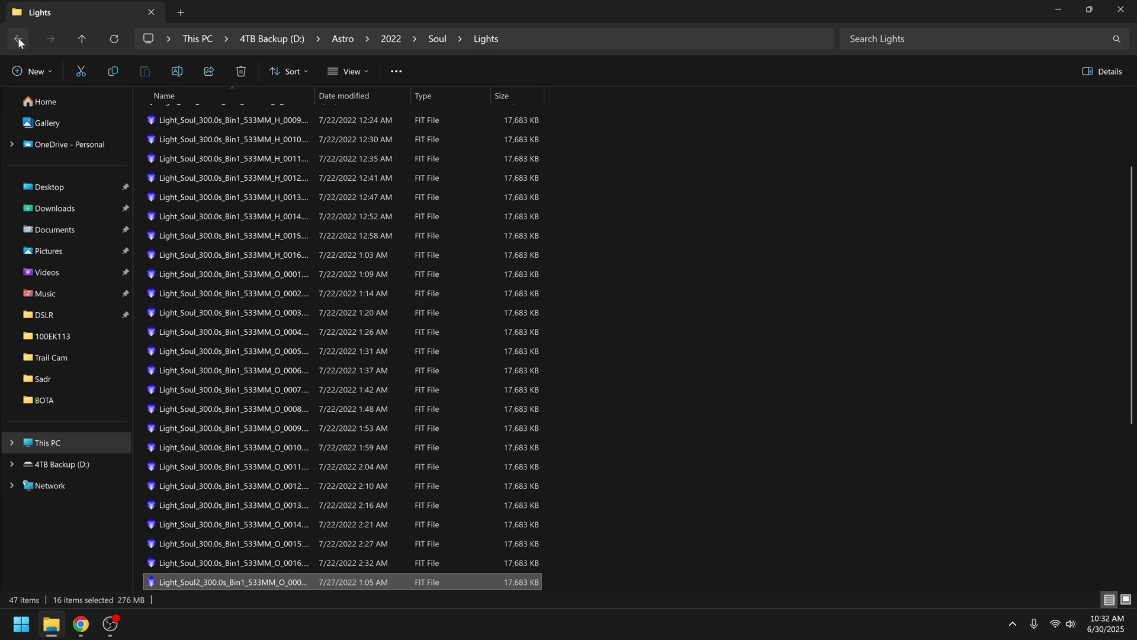
Step: Select all of Soul3's FIT frames and return to the 2022 folder
{"action": "left_click", "coordinate": [18, 39]}
{"action": "left_click", "coordinate": [18, 39]}
{"action": "double_click", "coordinate": [215, 364]}
{"action": "key", "text": "ctrl+a"}
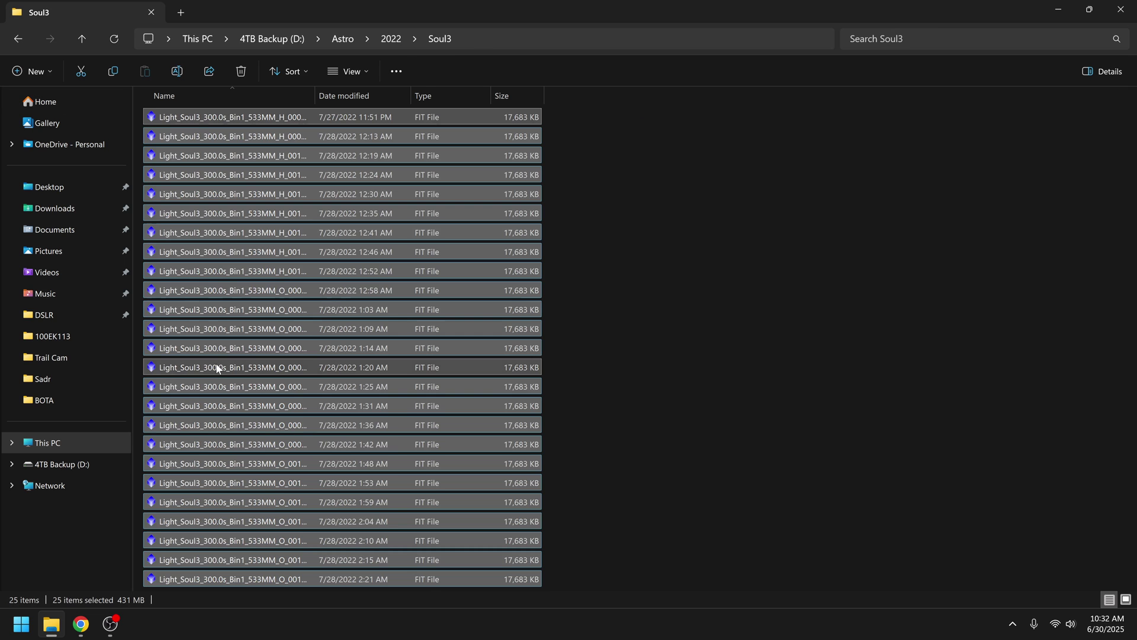
{"action": "key", "text": "alt+Left"}
Step: Rename the Soul folder to 'Soul Nebula'
{"action": "left_click", "coordinate": [172, 331]}
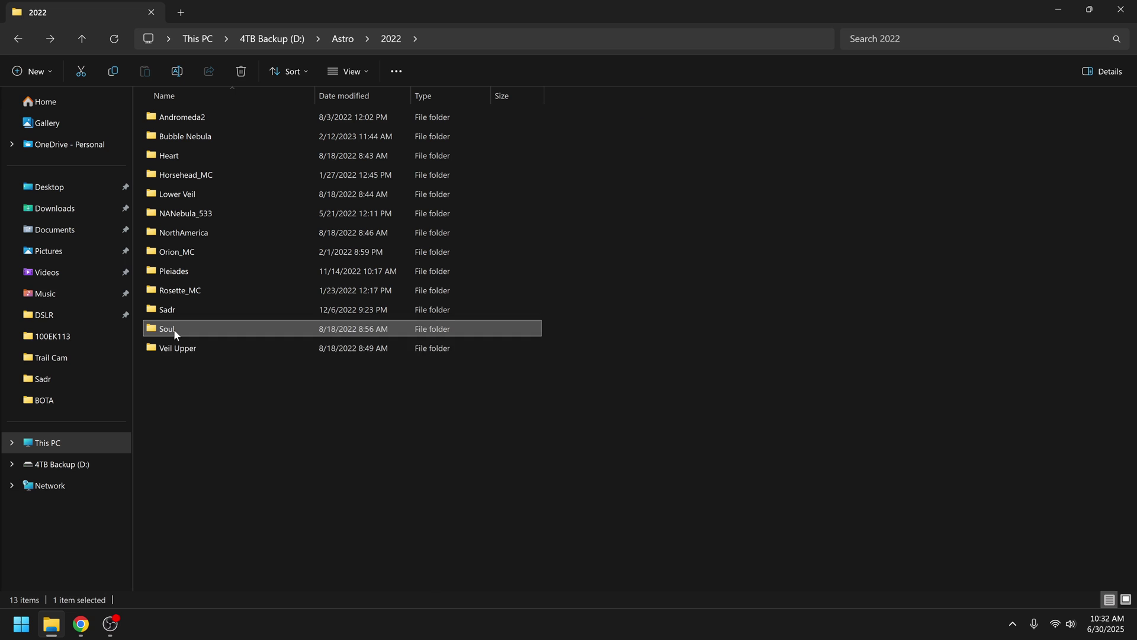
{"action": "key", "text": "F2"}
{"action": "type", "text": "Nebula"}
{"action": "key", "text": "Return"}
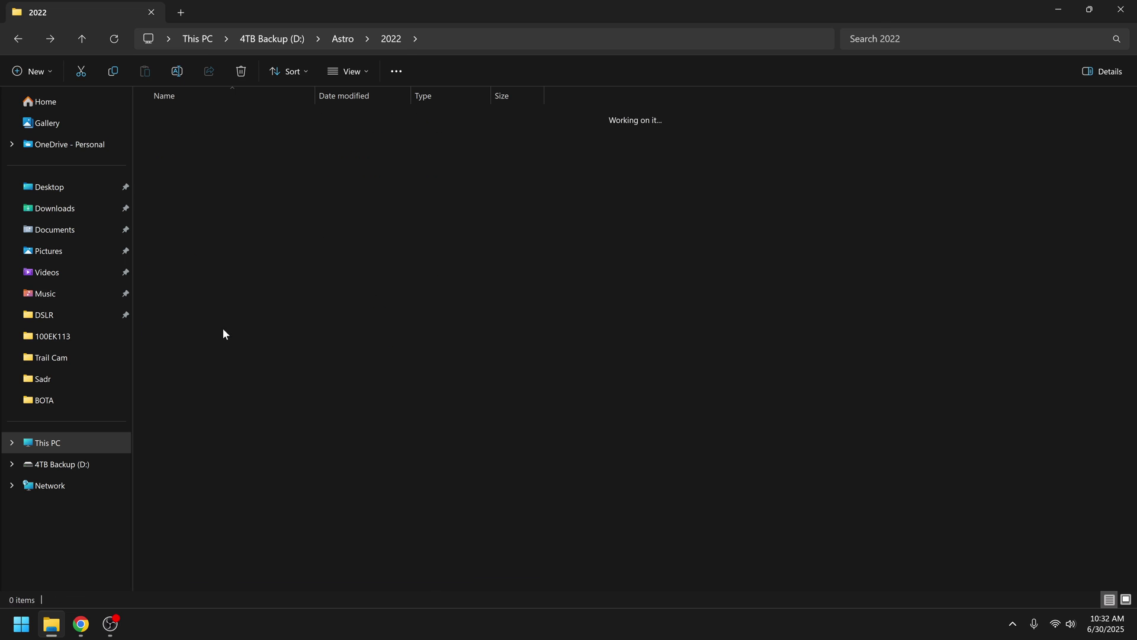
Step: Open the 2024 Spaghetti Nebula's Lights - L-Enhance folder and start editing the target name
{"action": "double_click", "coordinate": [222, 328]}
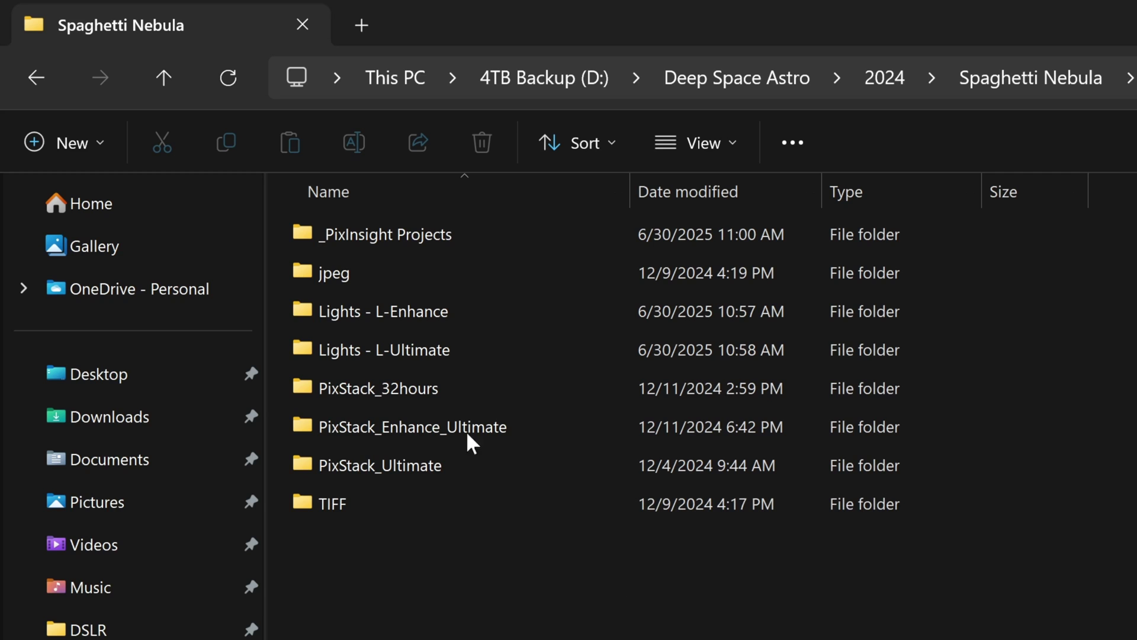
{"action": "double_click", "coordinate": [447, 311]}
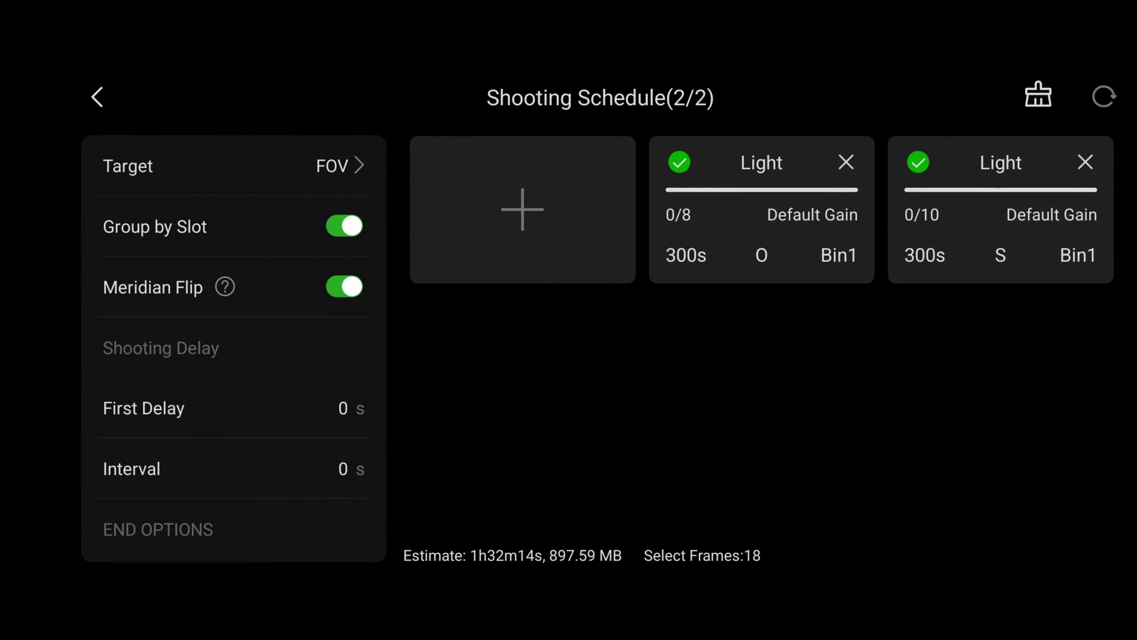
{"action": "left_click", "coordinate": [320, 166]}
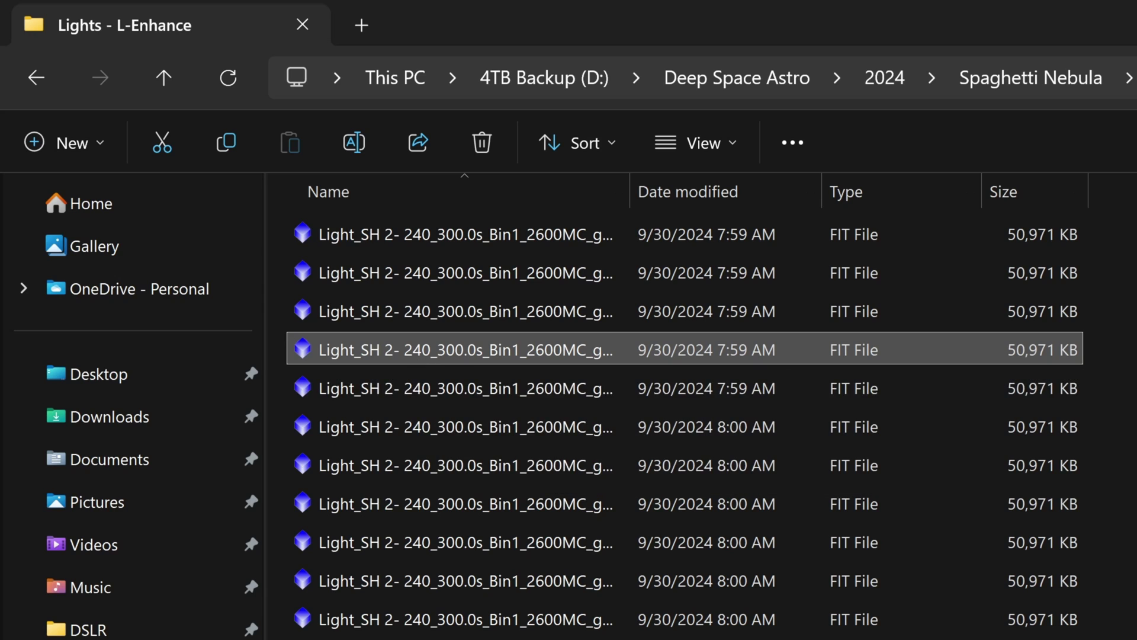
{"action": "left_click", "coordinate": [458, 358], "text": "ctrl"}
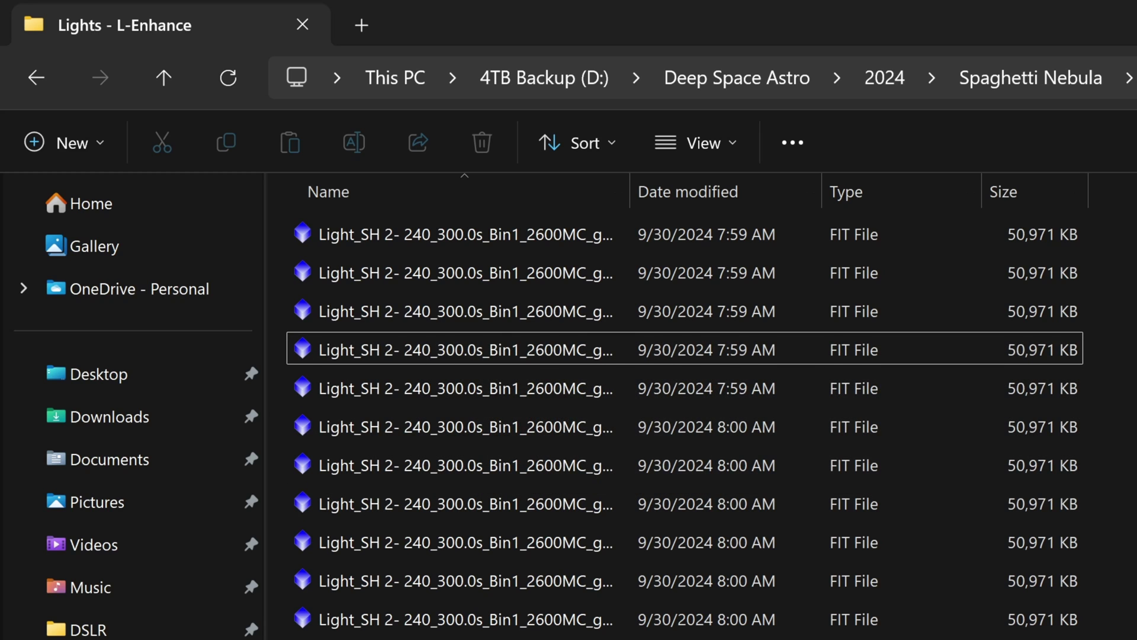
{"action": "scroll", "coordinate": [655, 528], "scroll_direction": "down", "scroll_amount": 5}
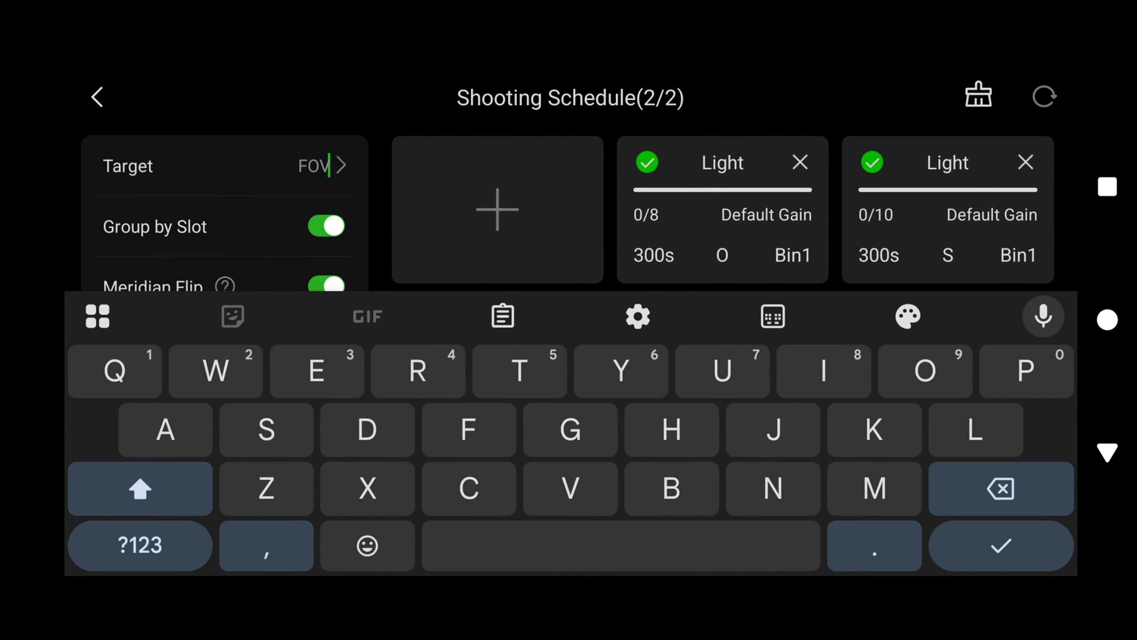
{"action": "type", "text": "Sad"}
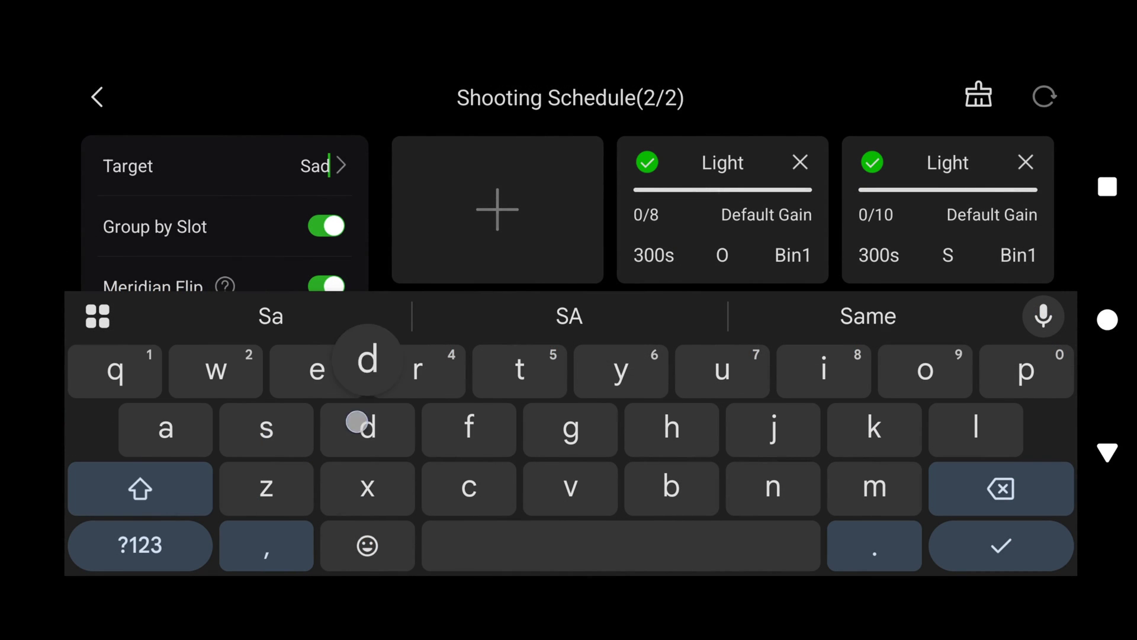
{"action": "type", "text": "r_"}
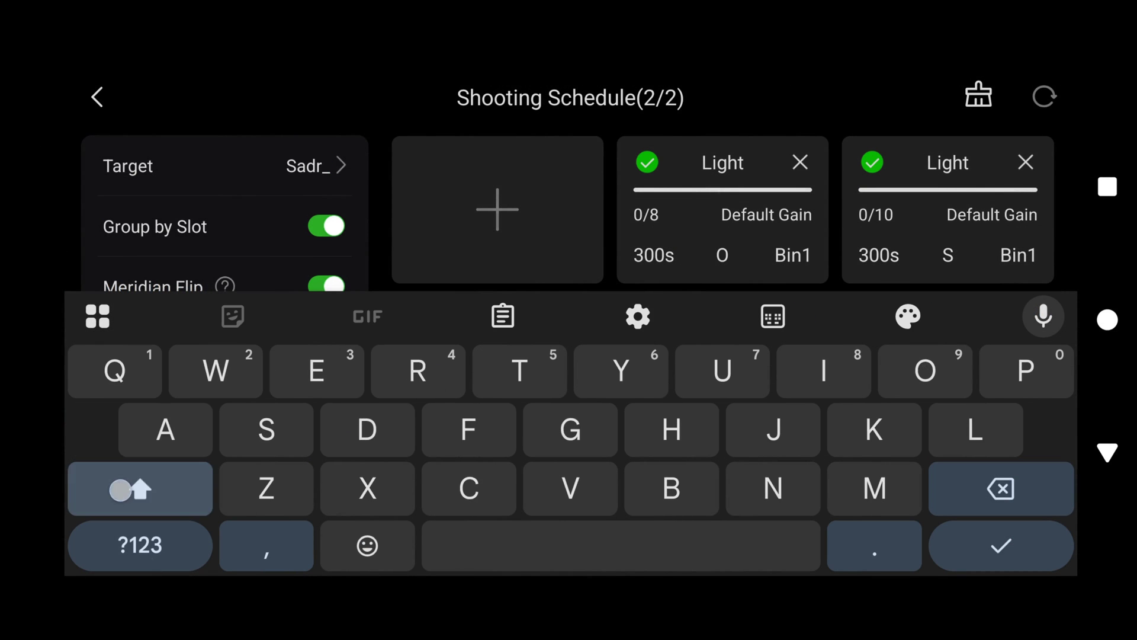
{"action": "type", "text": "LEnhance"}
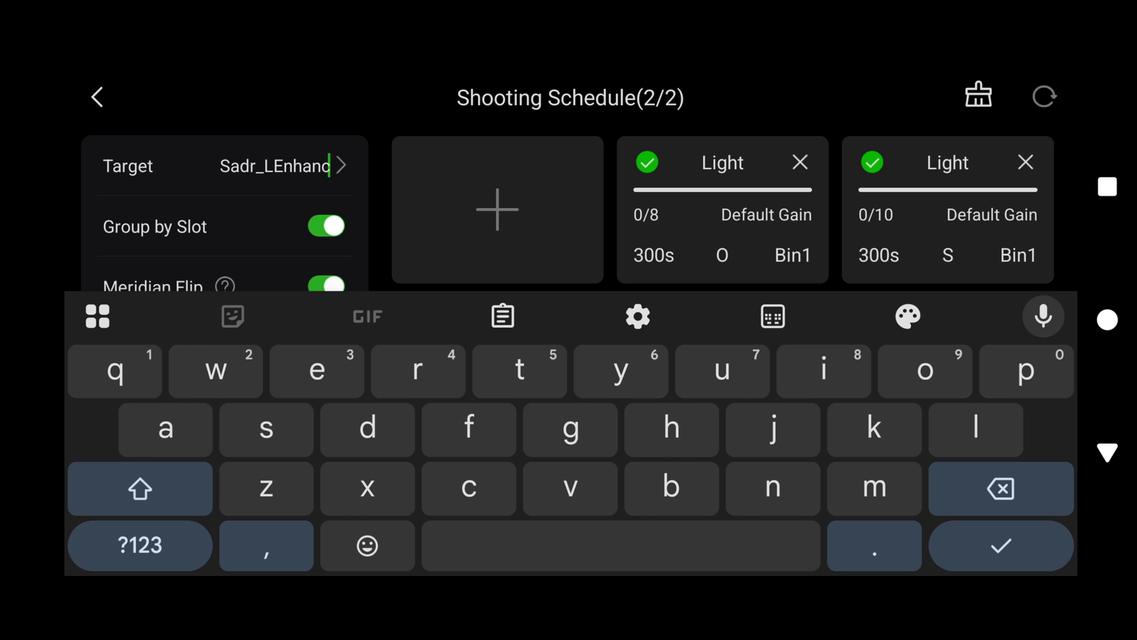
{"action": "type", "text": "1"}
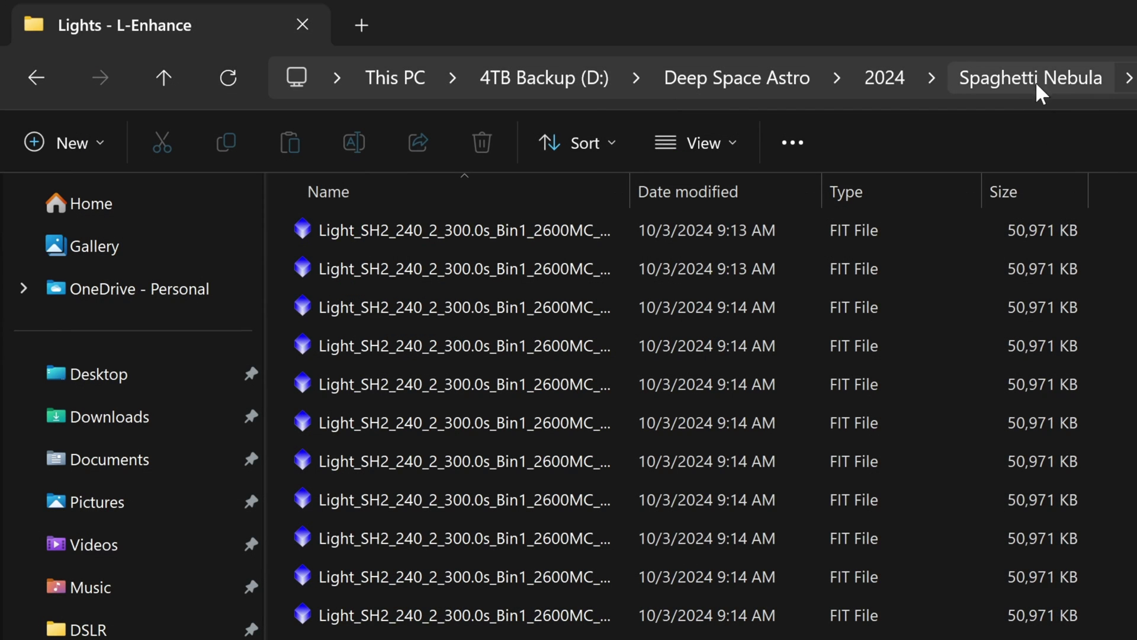
{"action": "left_click", "coordinate": [1034, 83]}
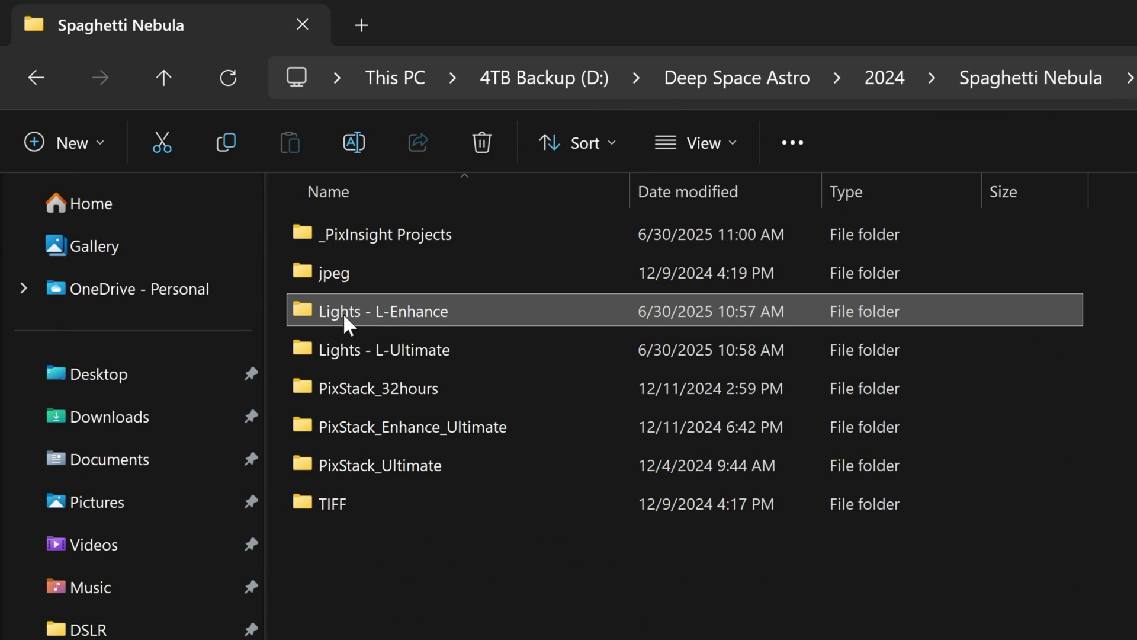
{"action": "mouse_move", "coordinate": [381, 315]}
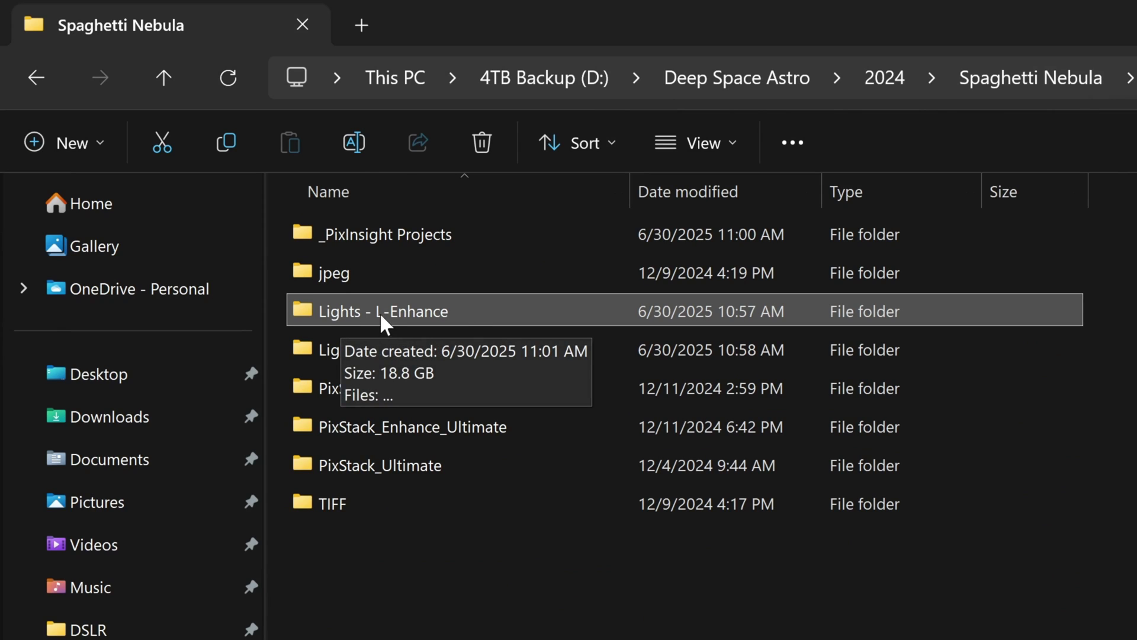
{"action": "double_click", "coordinate": [464, 314]}
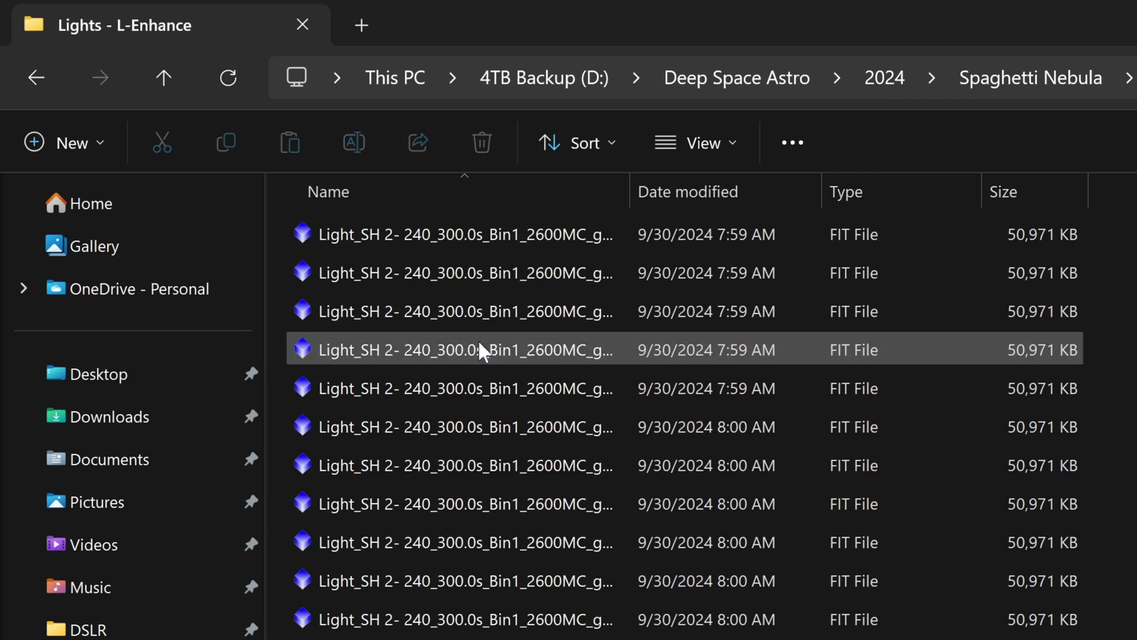
Step: Enter Triangulum_B_1 as the shooting target name
{"action": "mouse_move", "coordinate": [383, 351]}
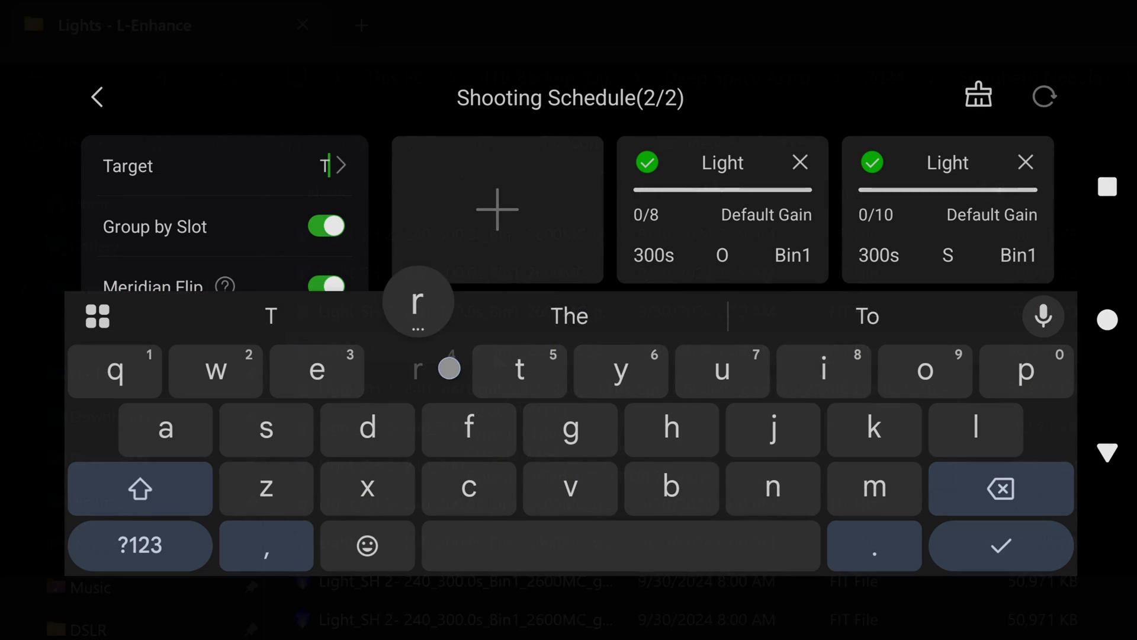
{"action": "type", "text": "riangulum"}
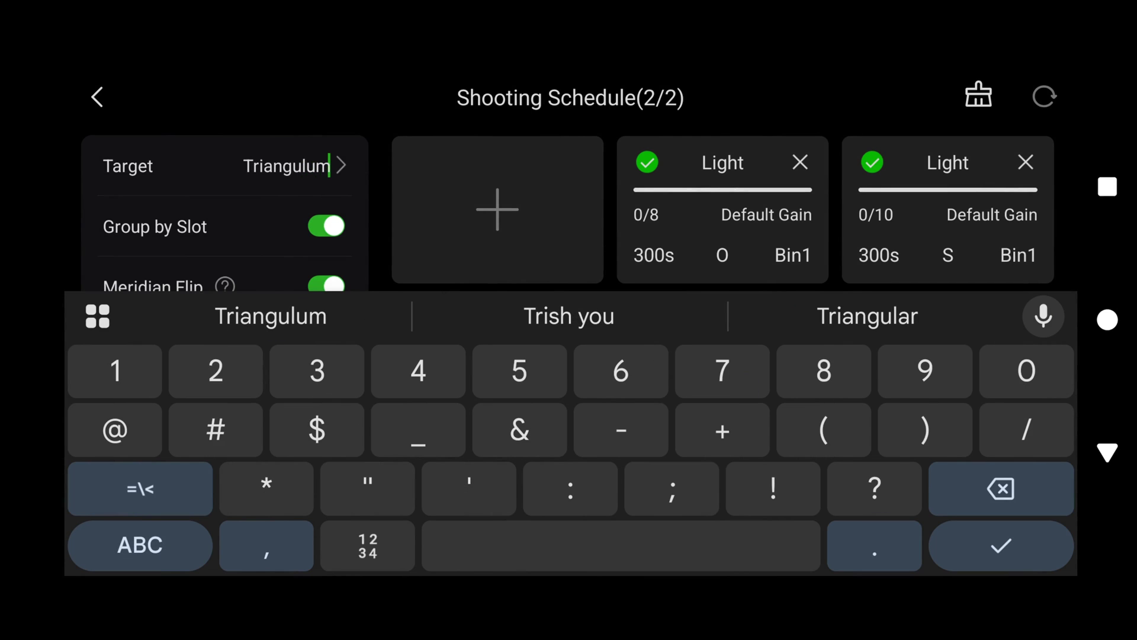
{"action": "type", "text": "_B"}
{"action": "left_click", "coordinate": [152, 545]}
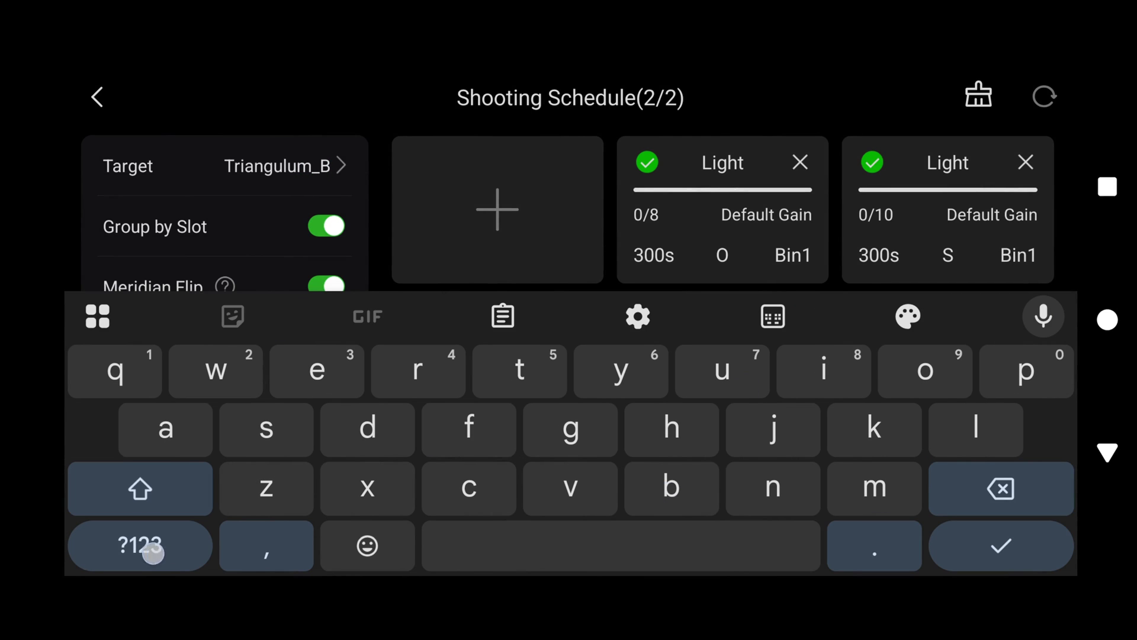
{"action": "type", "text": "_1"}
{"action": "left_click", "coordinate": [995, 560]}
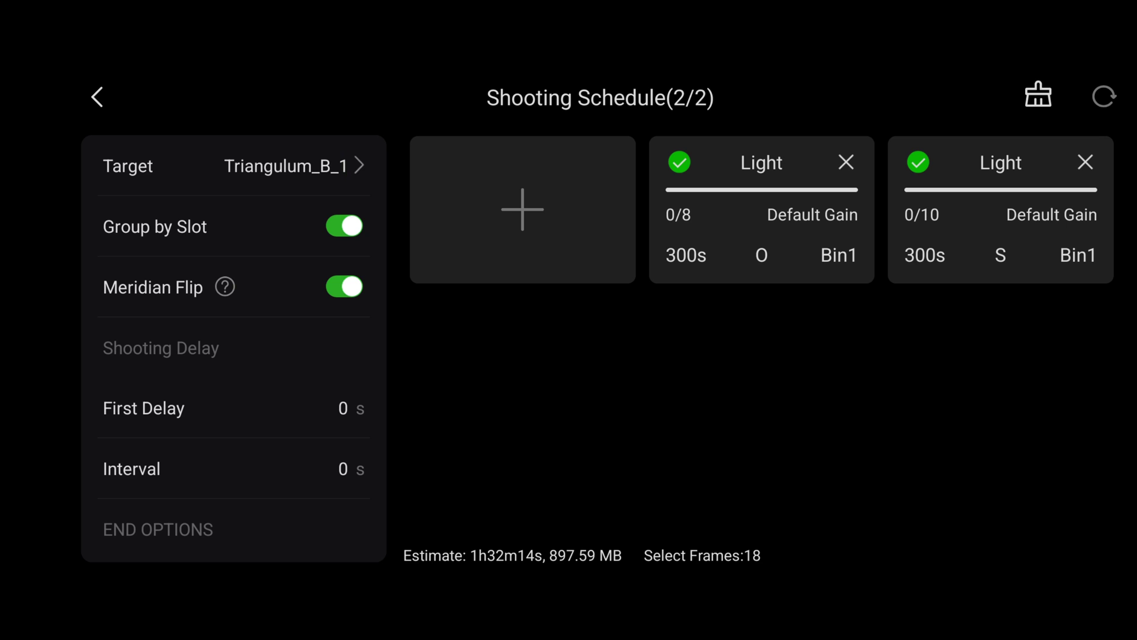
Step: Delete the O-filter light sequence and set the remaining sequence's filter wheel to B
{"action": "left_click", "coordinate": [846, 162]}
{"action": "left_click", "coordinate": [685, 375]}
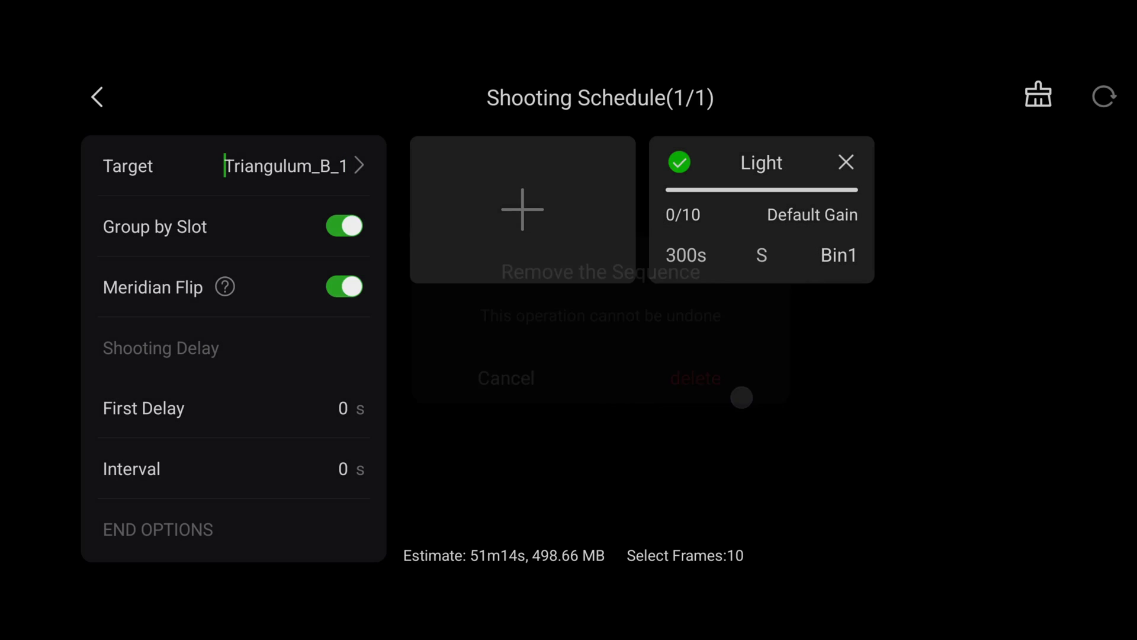
{"action": "left_click", "coordinate": [764, 225]}
{"action": "left_click", "coordinate": [722, 314]}
{"action": "left_click", "coordinate": [722, 559]}
{"action": "left_click", "coordinate": [709, 510]}
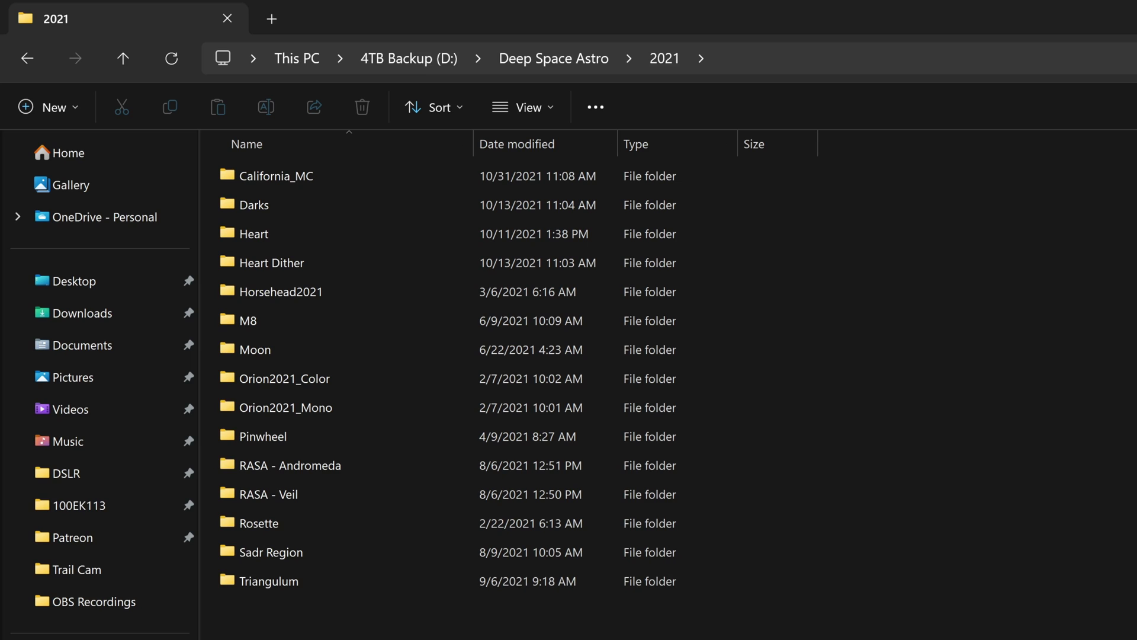
Step: Open RASA - Veil > Lights > Oxgyen and look through the oxygen light frames
{"action": "left_click", "coordinate": [259, 471]}
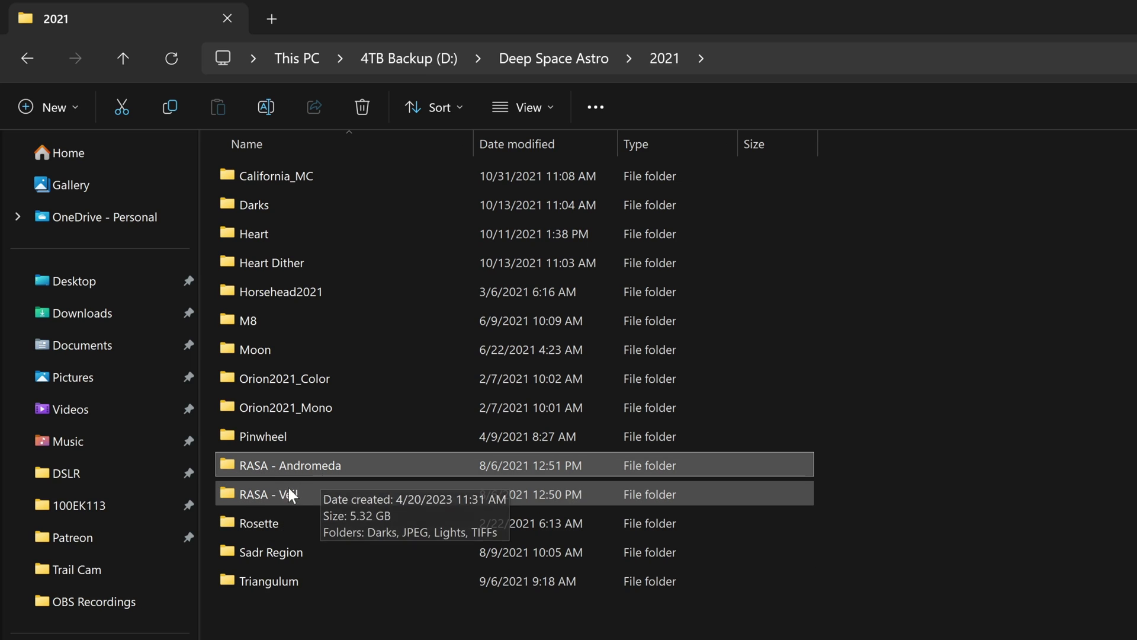
{"action": "left_click", "coordinate": [254, 495]}
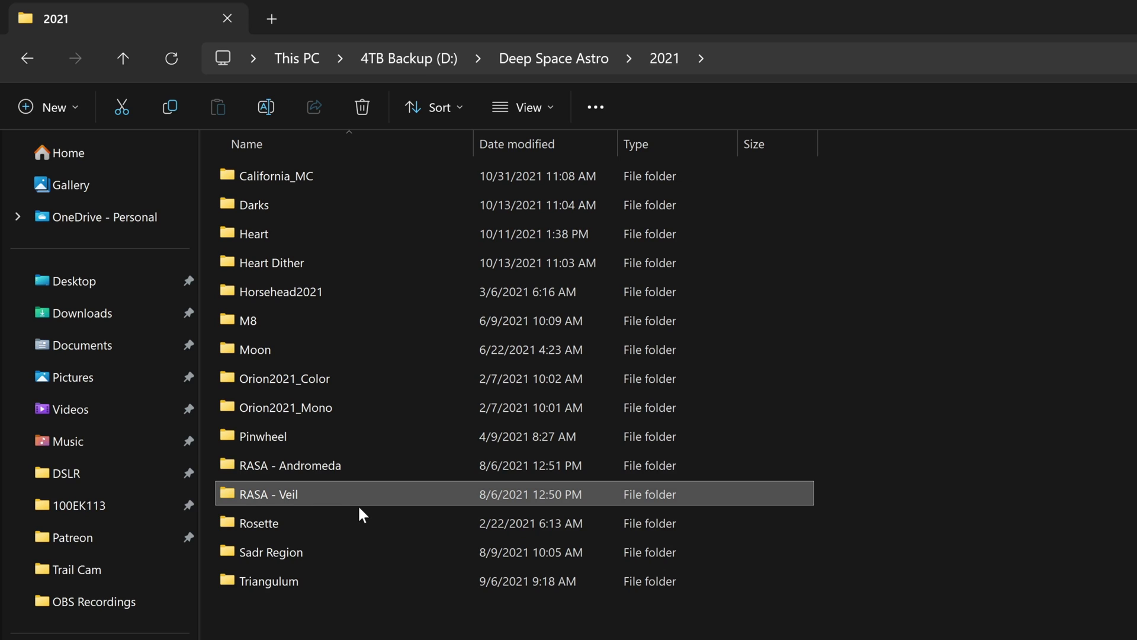
{"action": "mouse_move", "coordinate": [337, 503]}
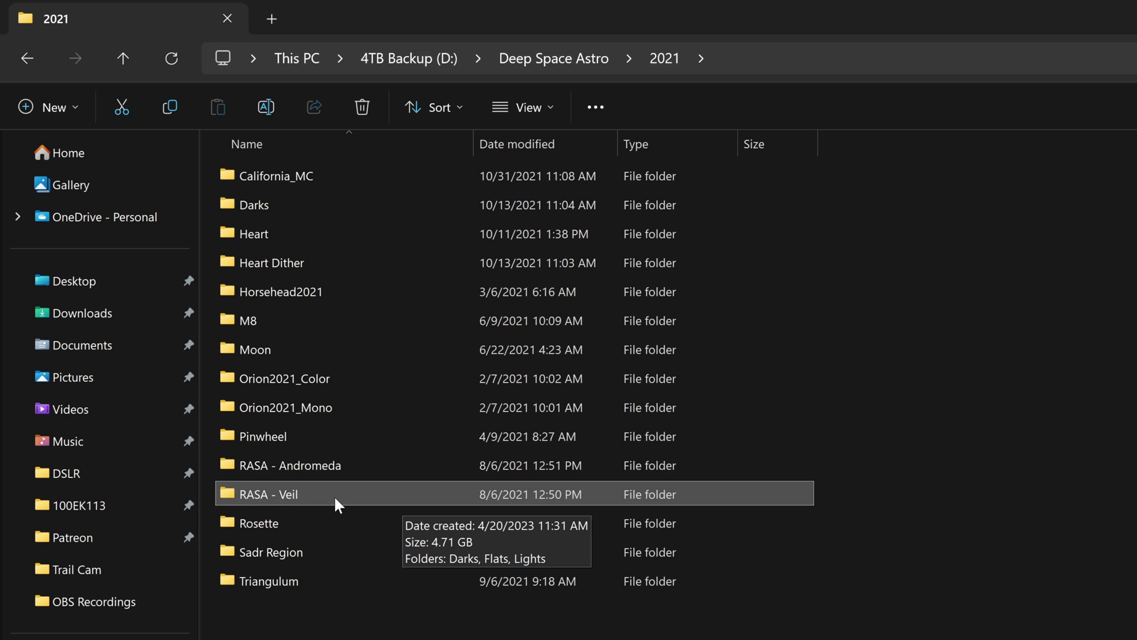
{"action": "double_click", "coordinate": [302, 495]}
{"action": "double_click", "coordinate": [355, 233]}
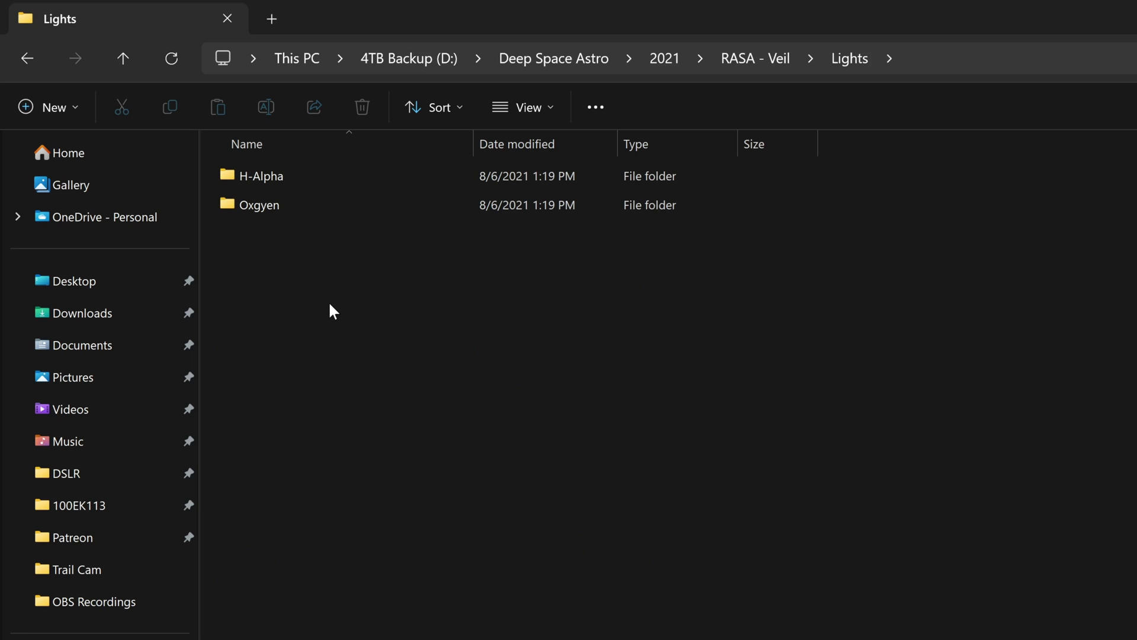
{"action": "double_click", "coordinate": [293, 204]}
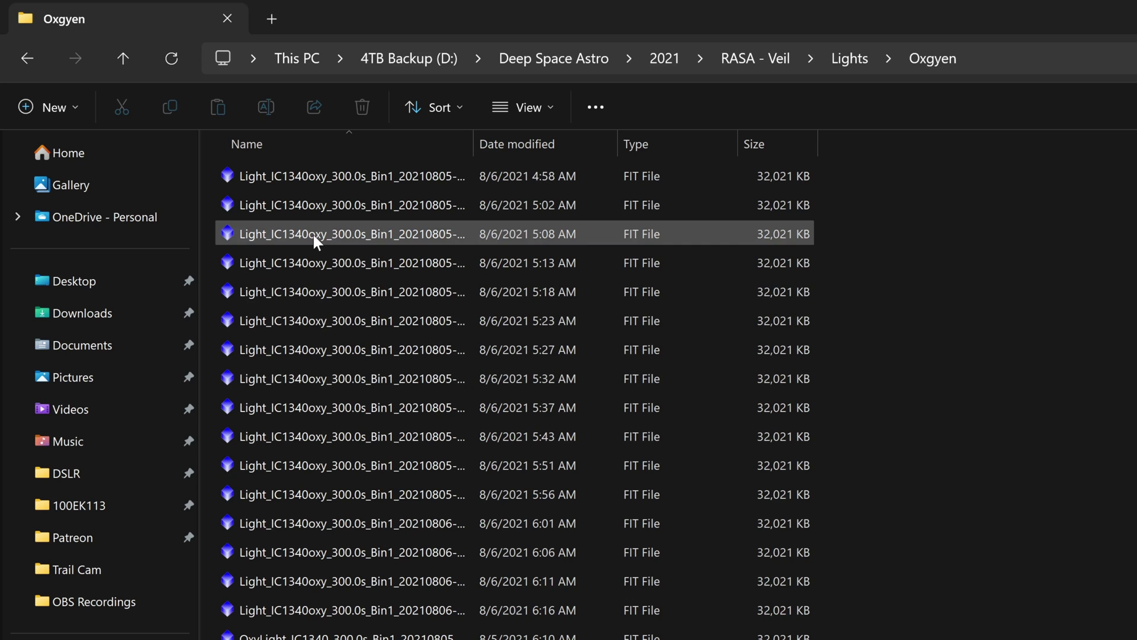
{"action": "left_click", "coordinate": [314, 235]}
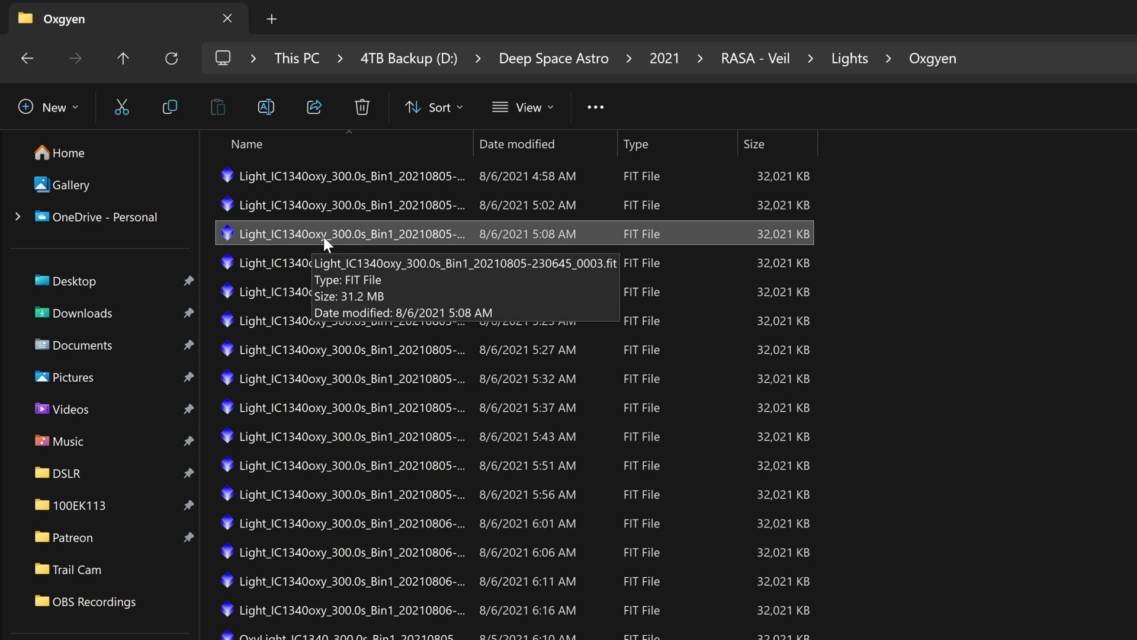
{"action": "scroll", "coordinate": [328, 240], "scroll_direction": "down", "scroll_amount": 3}
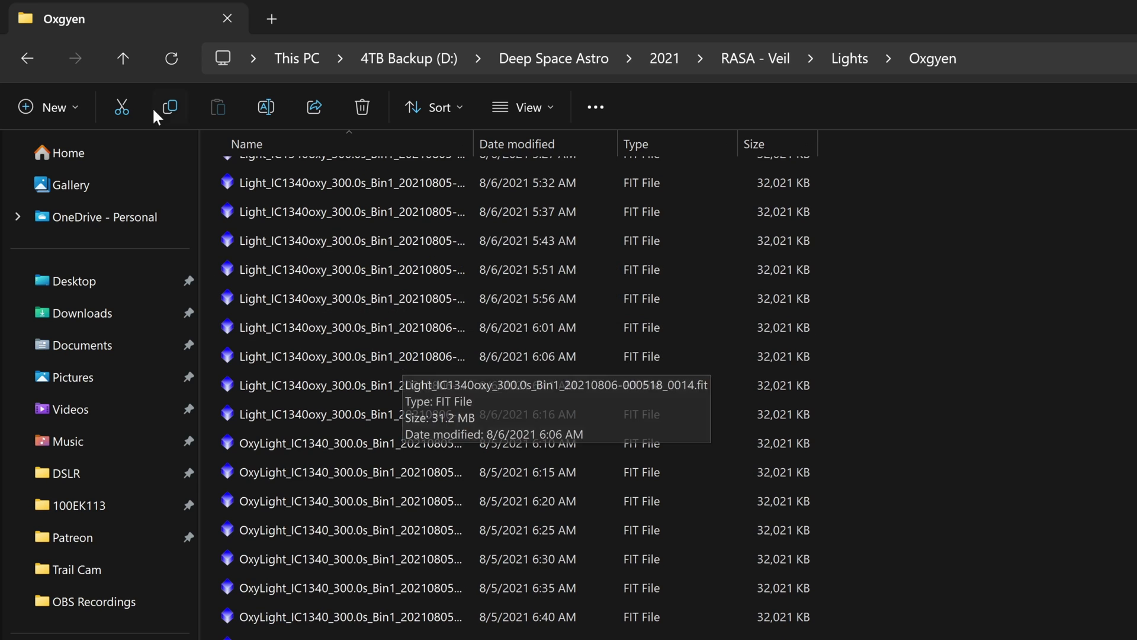
Step: Open the H-Alpha lights folder and sort its files by date modified
{"action": "left_click", "coordinate": [26, 58]}
{"action": "double_click", "coordinate": [310, 180]}
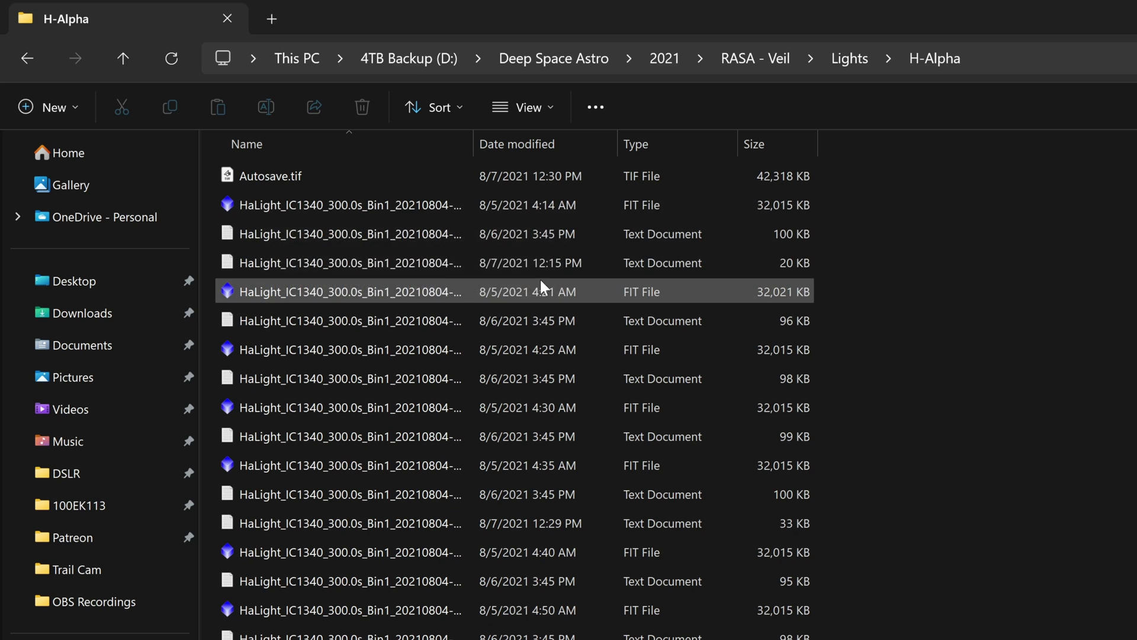
{"action": "left_click", "coordinate": [573, 149]}
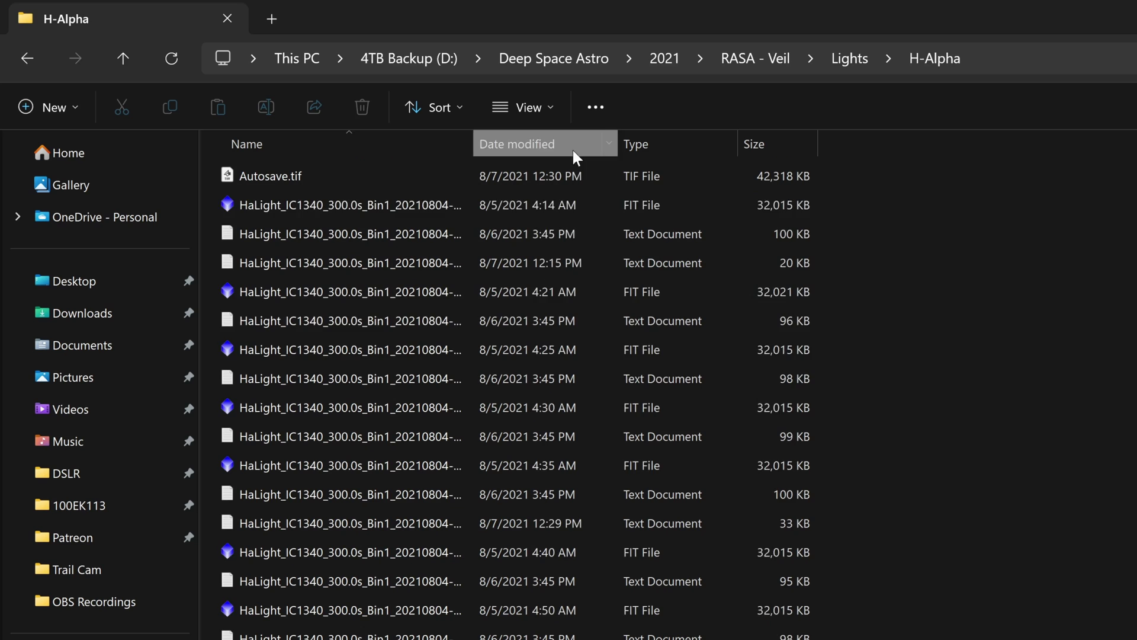
{"action": "left_click", "coordinate": [379, 205]}
{"action": "scroll", "coordinate": [601, 492], "scroll_direction": "down", "scroll_amount": 5}
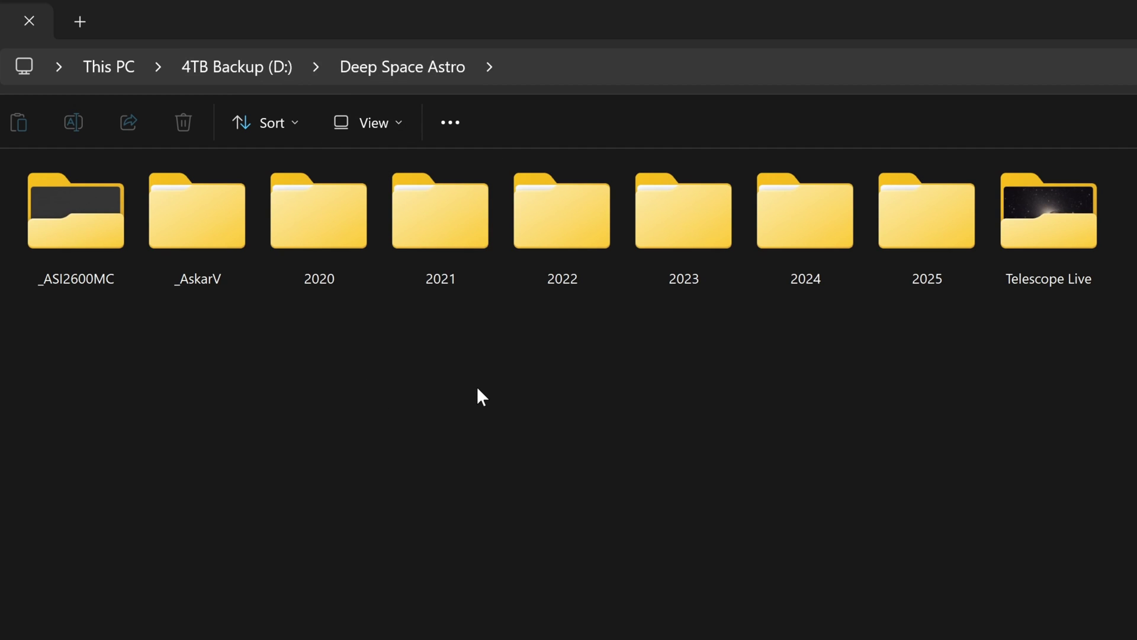
Step: Browse the 2020, 2023 and 2021 year folders under Deep Space Astro
{"action": "double_click", "coordinate": [338, 260]}
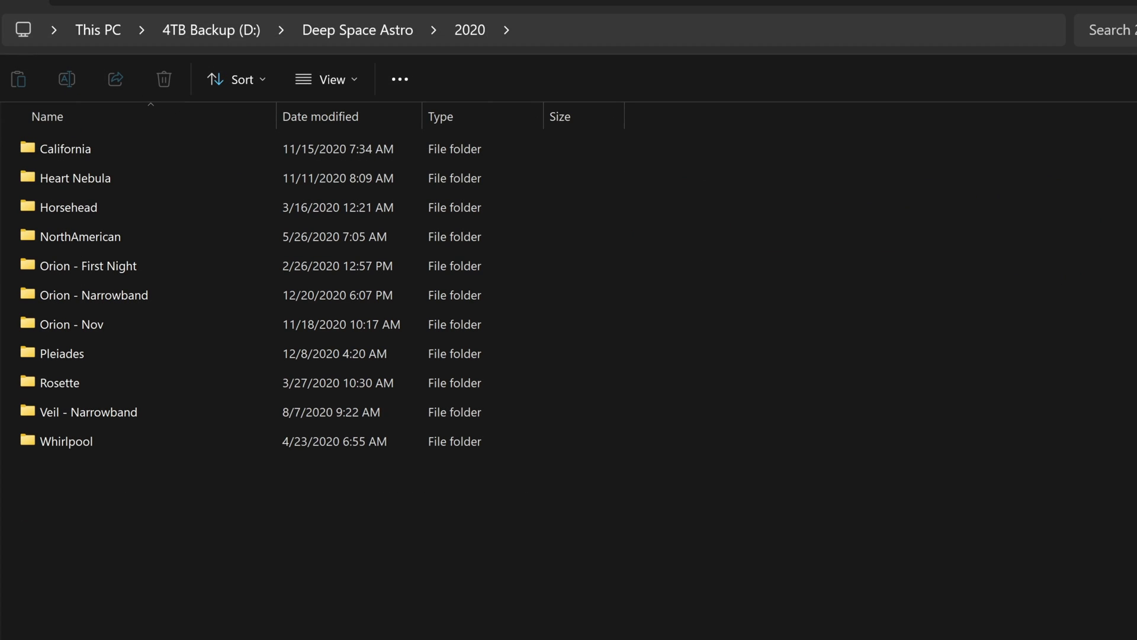
{"action": "key", "text": "alt+Left"}
{"action": "double_click", "coordinate": [620, 195]}
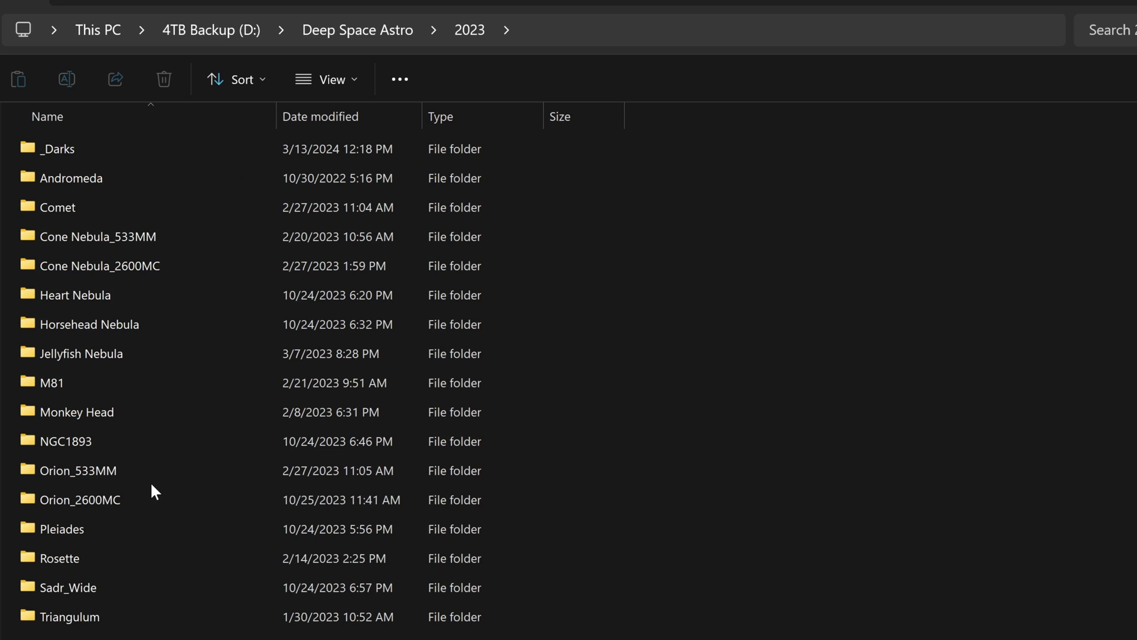
{"action": "left_click", "coordinate": [82, 475]}
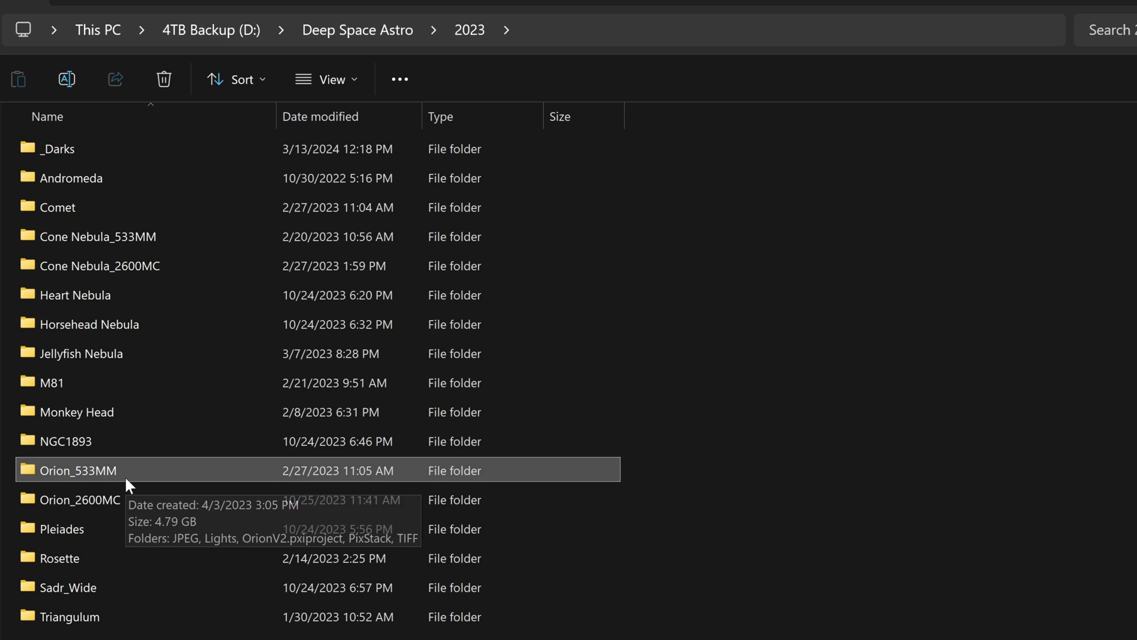
{"action": "key", "text": "alt+Up"}
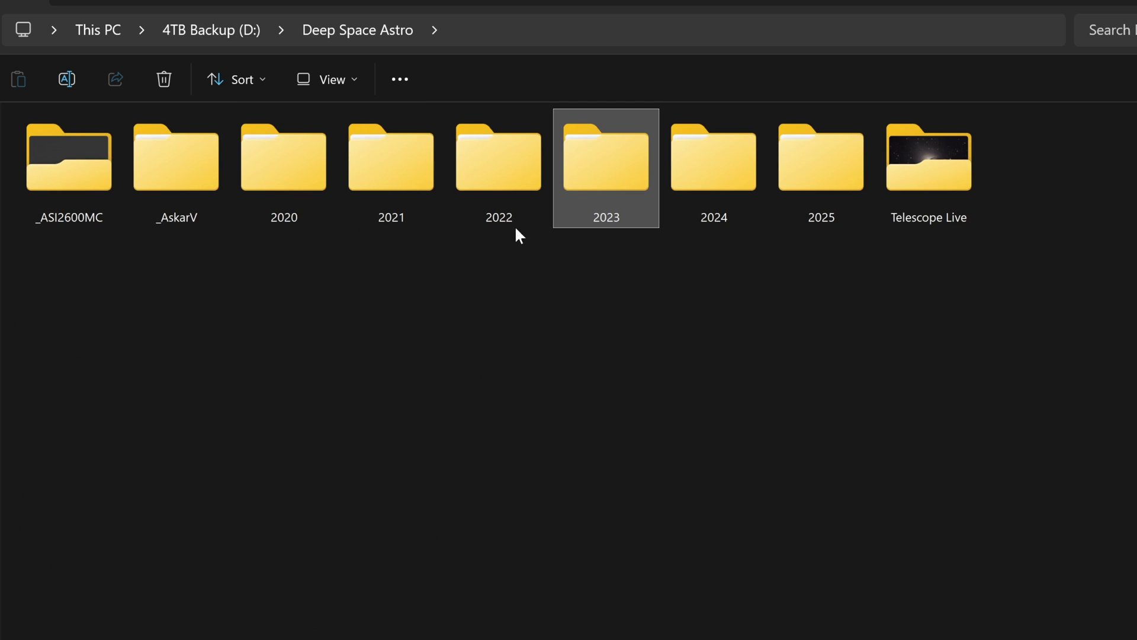
{"action": "double_click", "coordinate": [425, 176]}
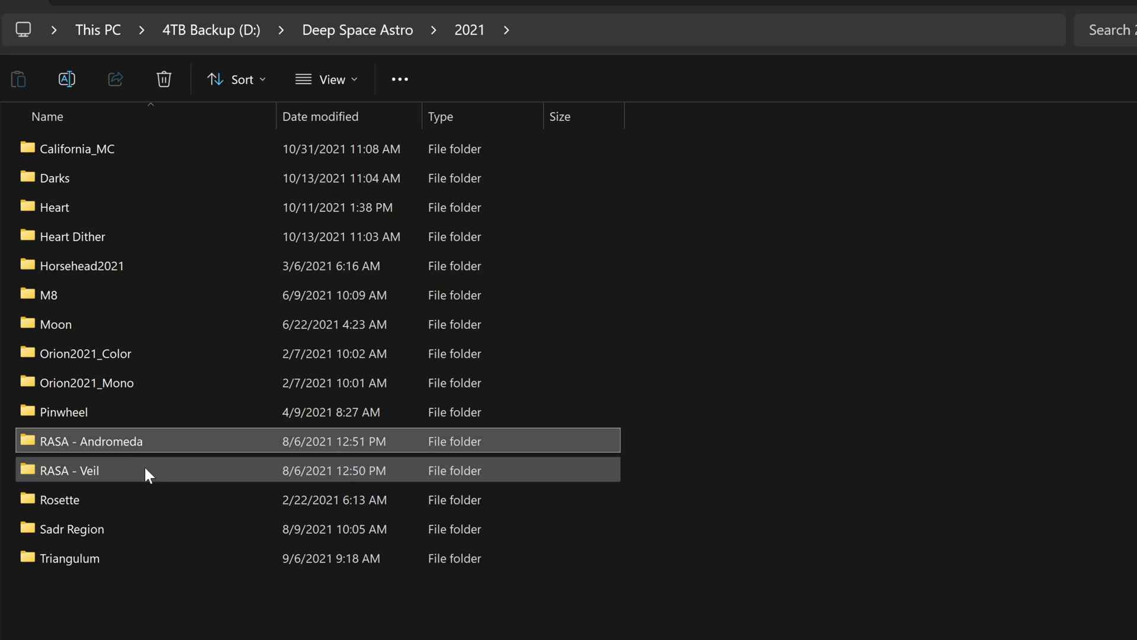
{"action": "left_click", "coordinate": [59, 442]}
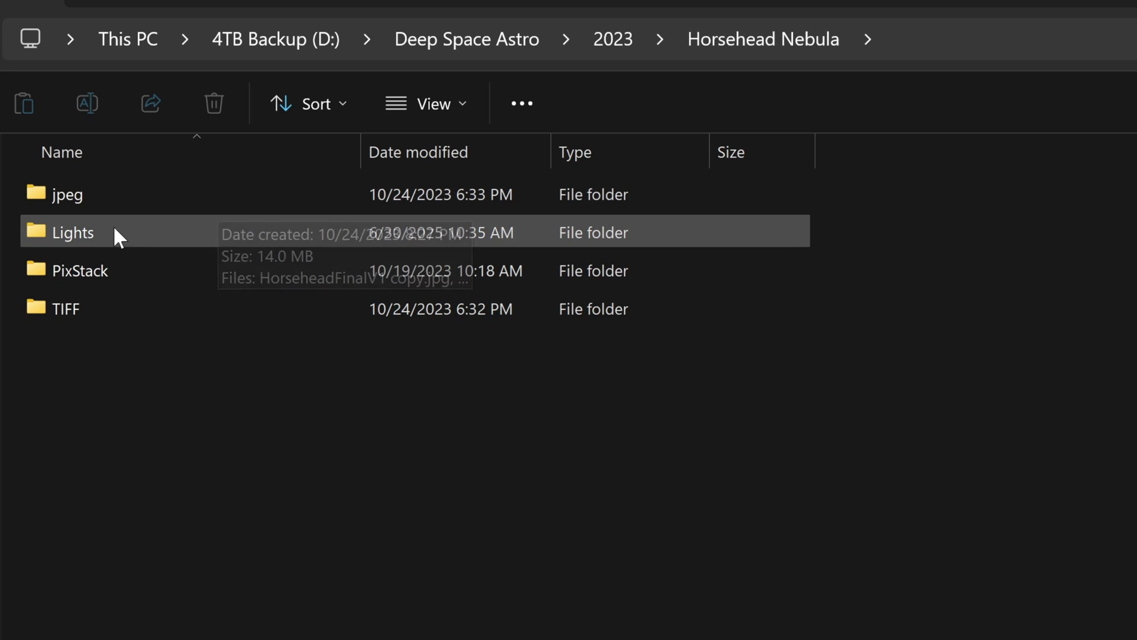
Step: Inspect Horsehead Nebula's PixStack and master folders, then return to Horsehead Nebula
{"action": "mouse_move", "coordinate": [135, 285]}
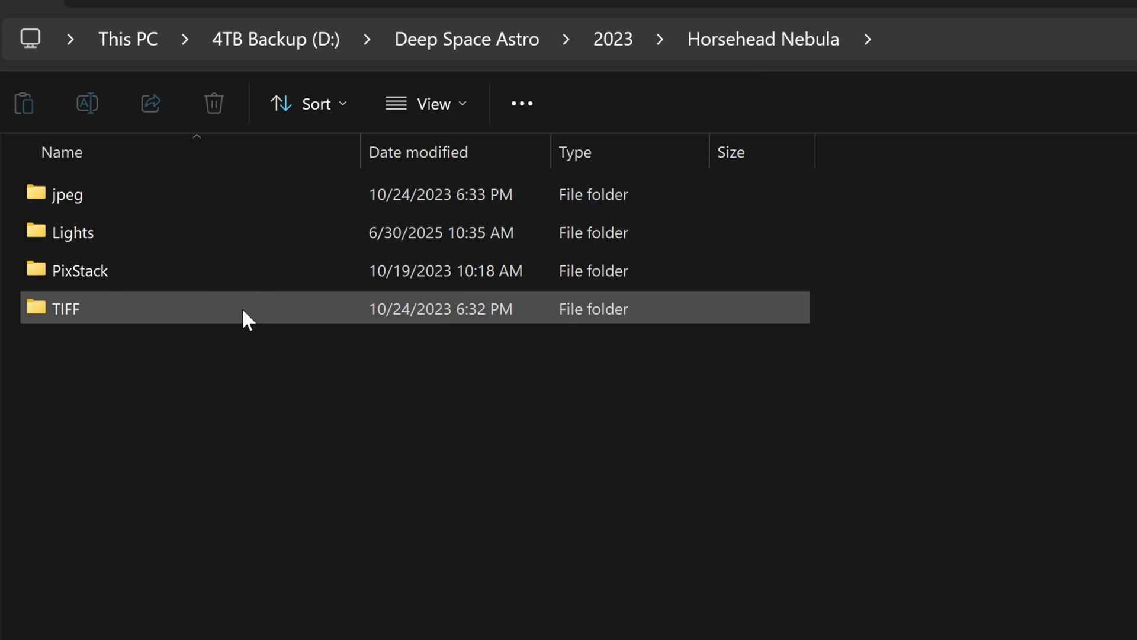
{"action": "mouse_move", "coordinate": [243, 310]}
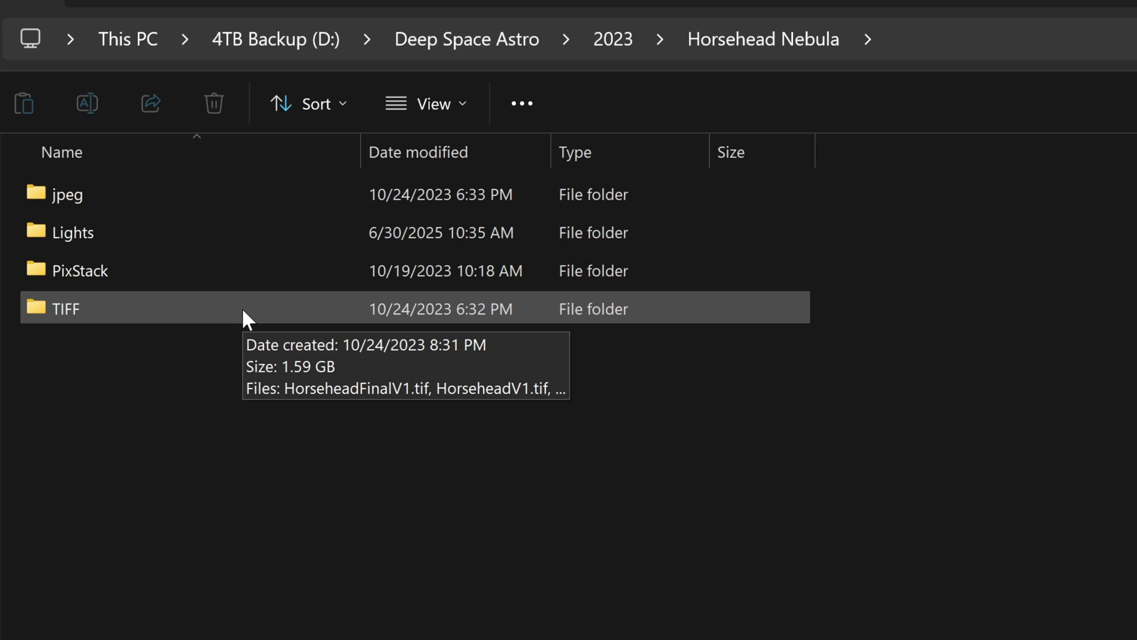
{"action": "double_click", "coordinate": [99, 265]}
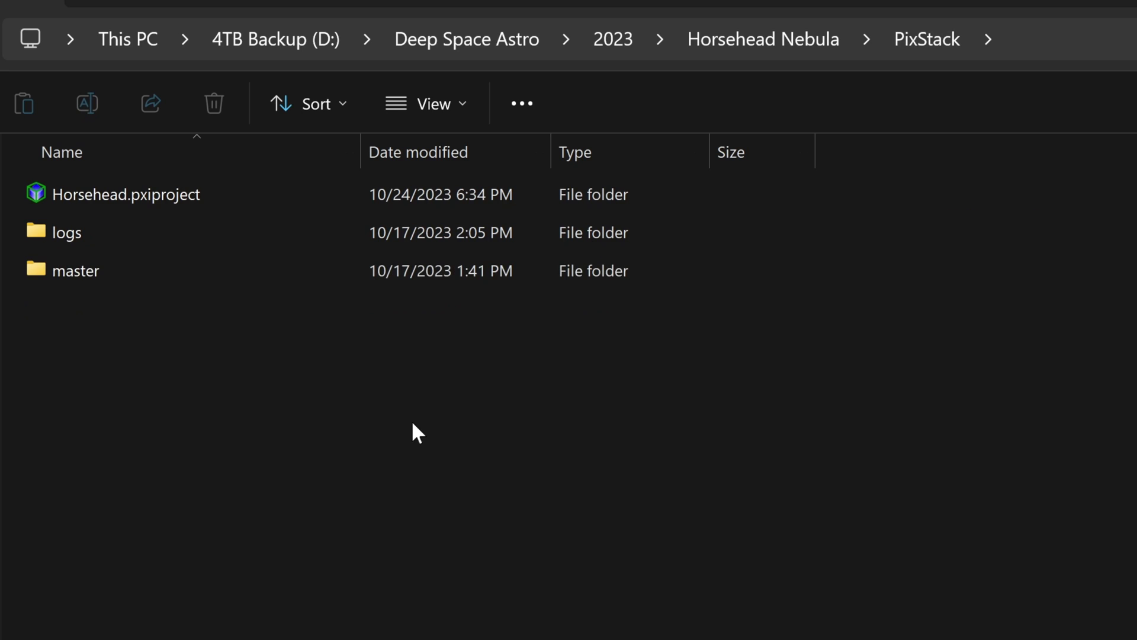
{"action": "double_click", "coordinate": [111, 271]}
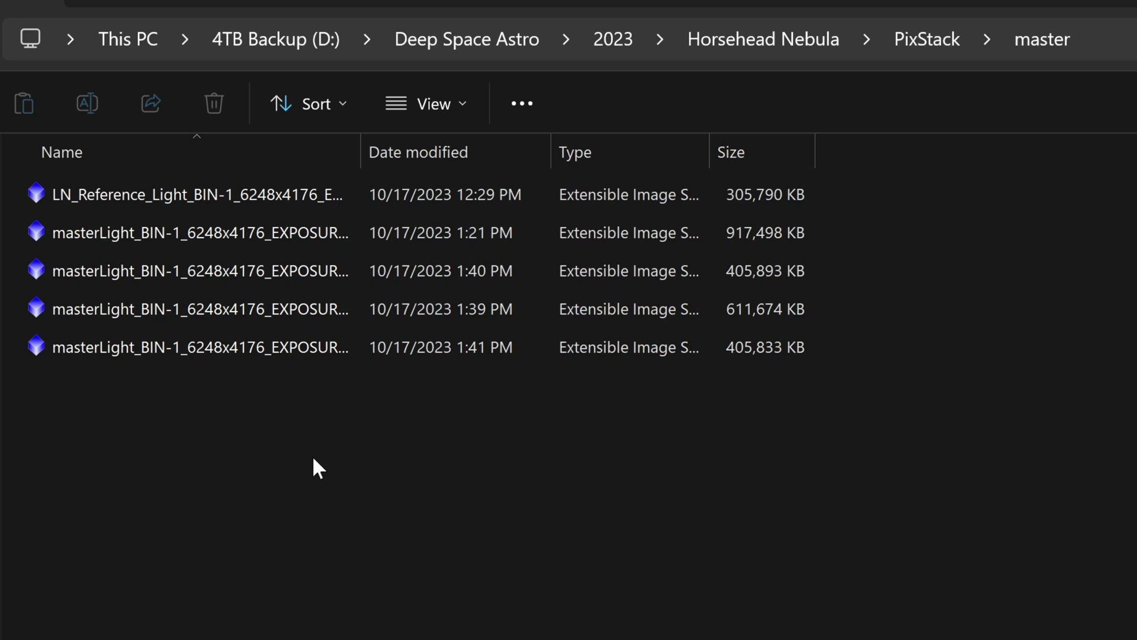
{"action": "key", "text": "alt+Left"}
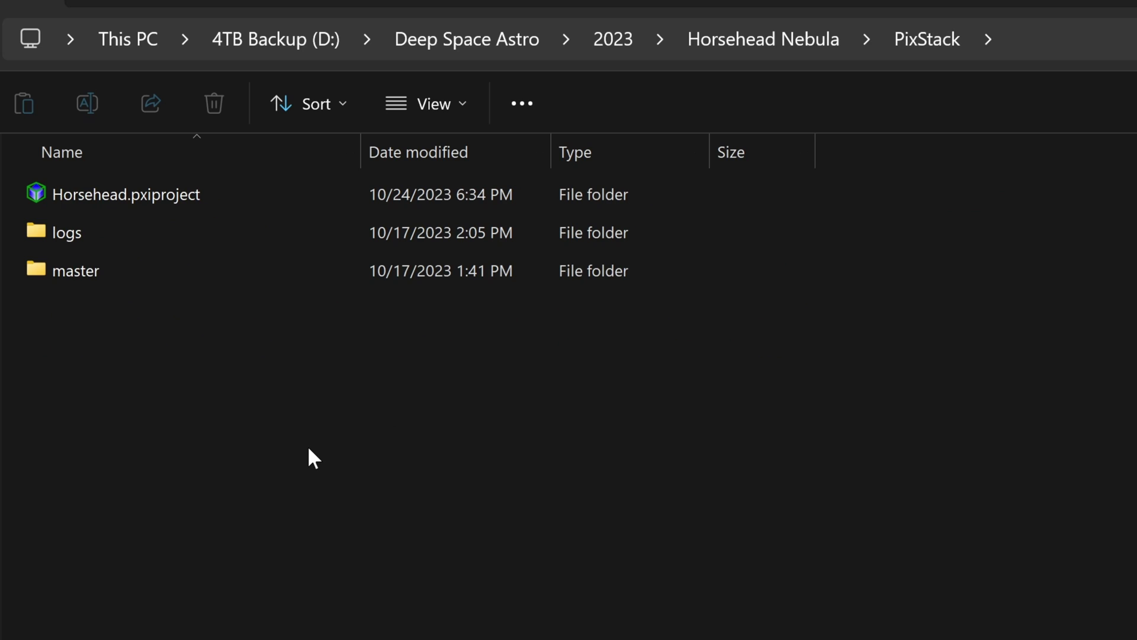
{"action": "left_click", "coordinate": [92, 201]}
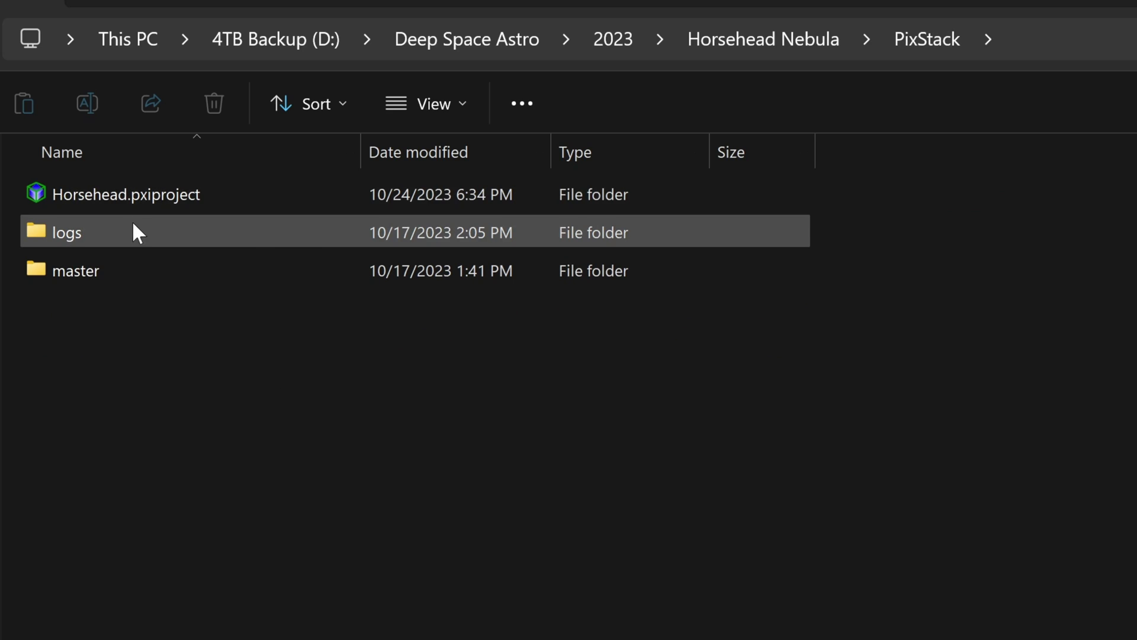
{"action": "key", "text": "alt+Left"}
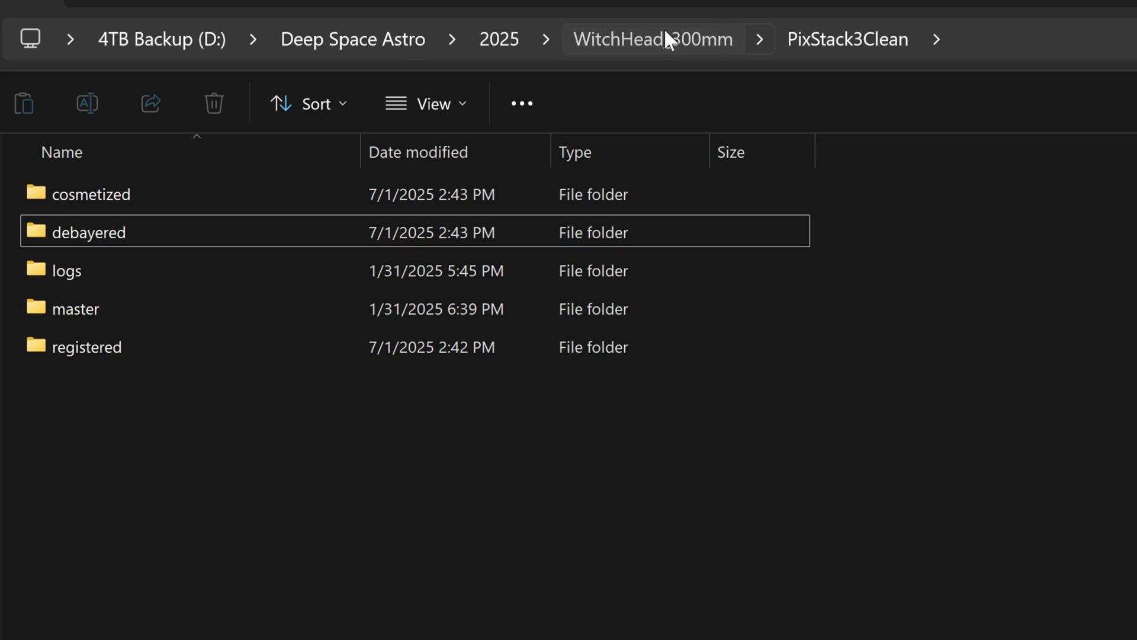
Step: Delete the cosmetized, debayered, logs and registered folders from WitchHead_300mm's PixStack3Clean
{"action": "left_click", "coordinate": [664, 37]}
{"action": "left_click", "coordinate": [167, 311]}
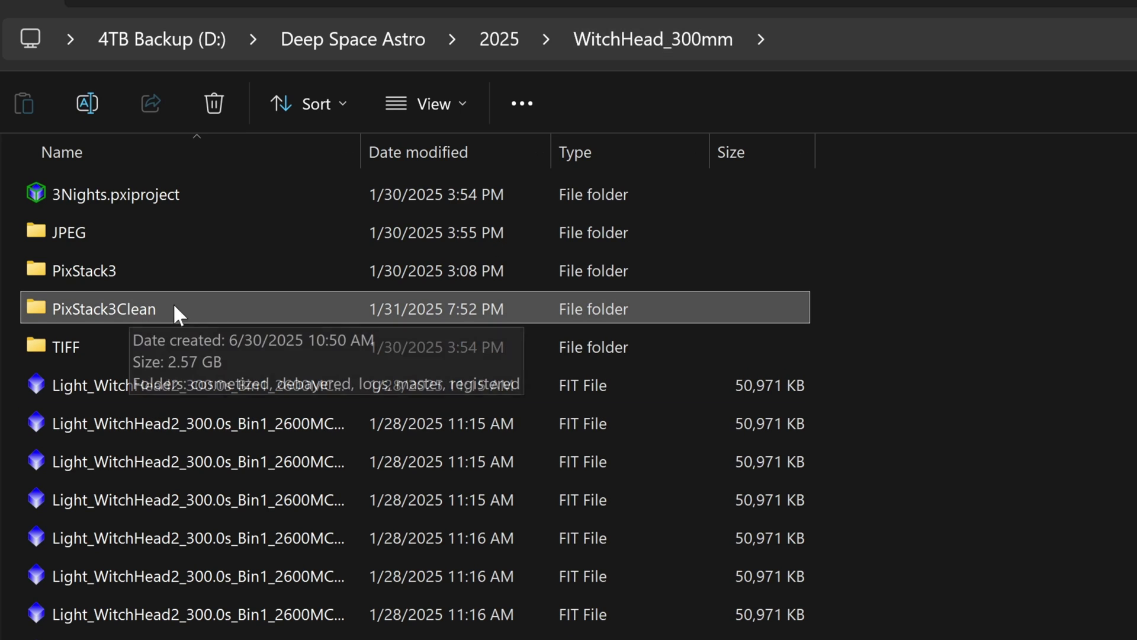
{"action": "double_click", "coordinate": [193, 309]}
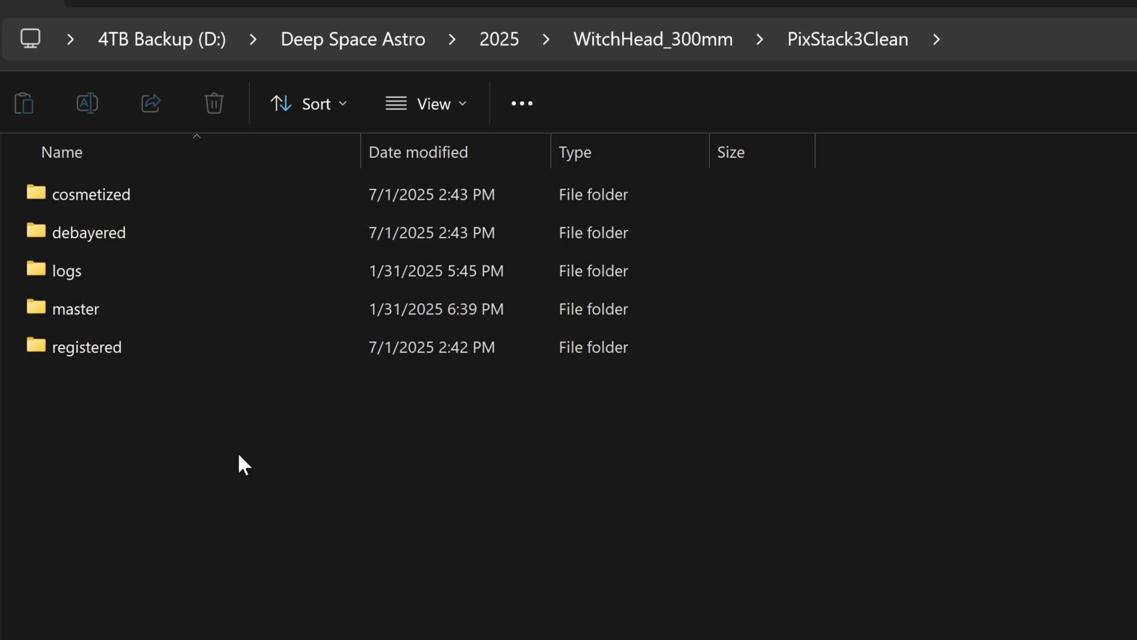
{"action": "left_click", "coordinate": [183, 193]}
{"action": "left_click", "coordinate": [173, 231], "text": "ctrl"}
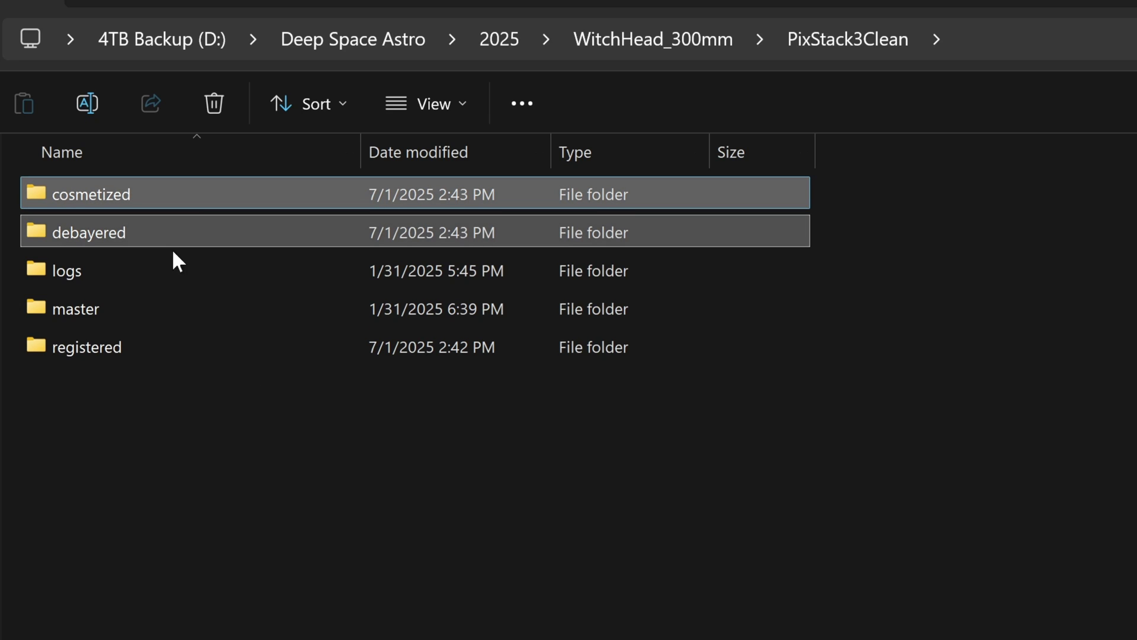
{"action": "left_click", "coordinate": [165, 268], "text": "ctrl"}
{"action": "left_click", "coordinate": [164, 347], "text": "ctrl"}
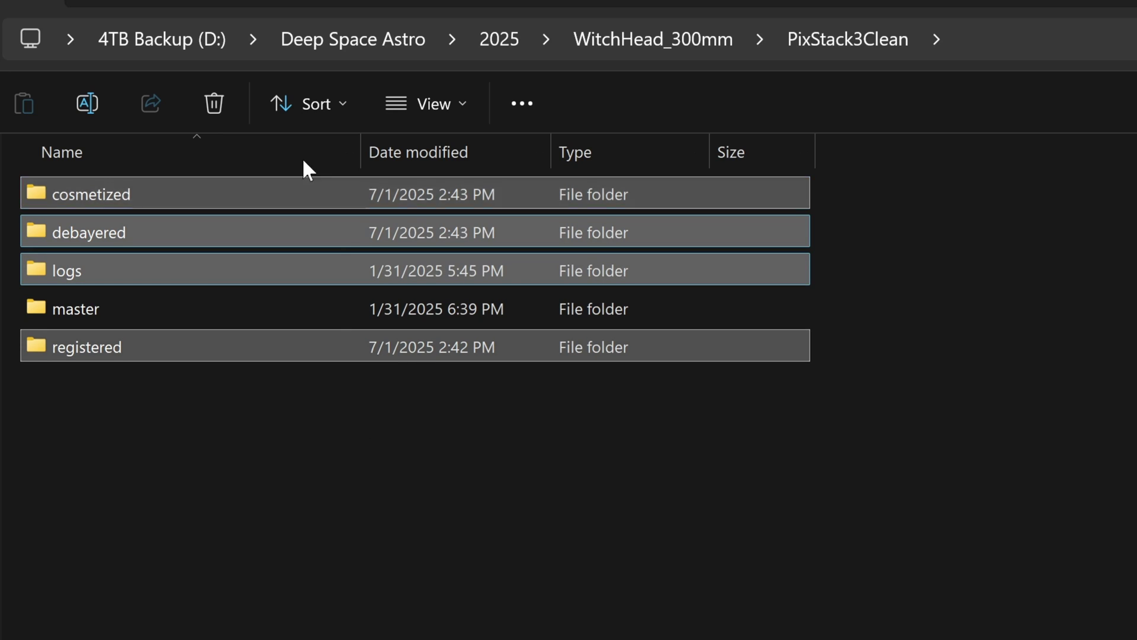
{"action": "left_click", "coordinate": [215, 103]}
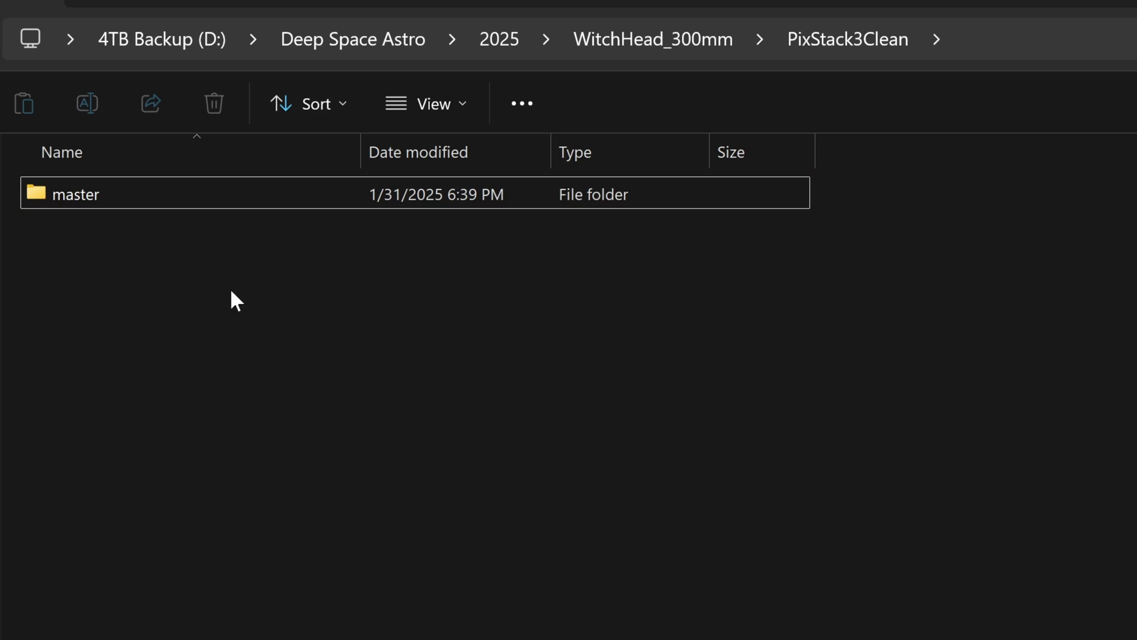
Step: Delete the LN_Reference_Light file from the master folder
{"action": "double_click", "coordinate": [134, 187]}
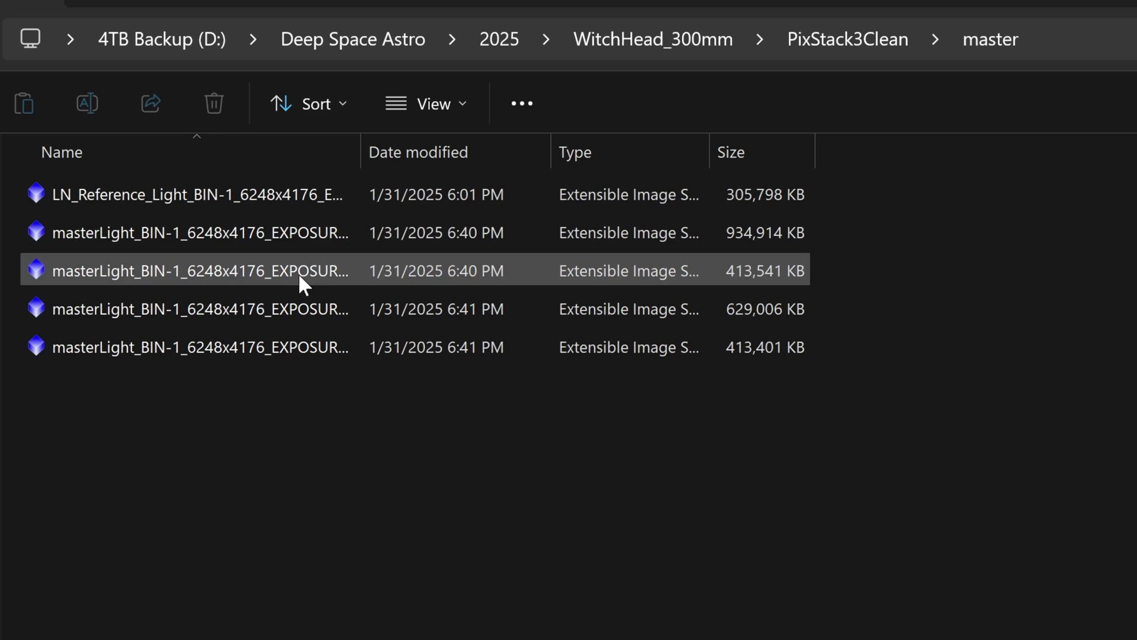
{"action": "left_click_drag", "start_coordinate": [364, 164], "coordinate": [818, 175]}
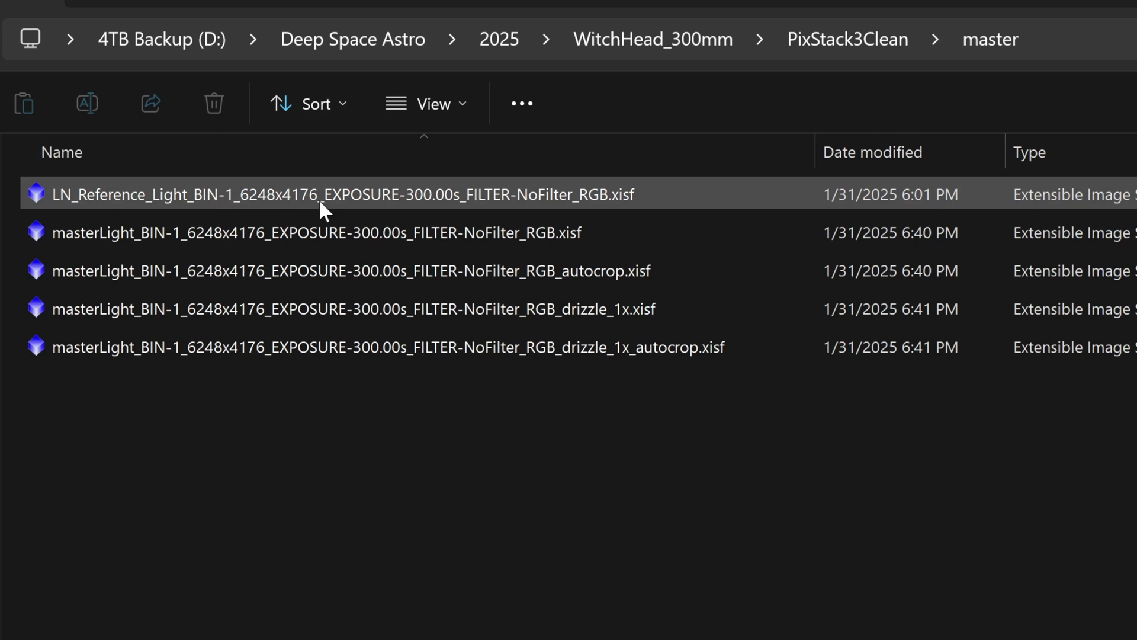
{"action": "left_click", "coordinate": [310, 196]}
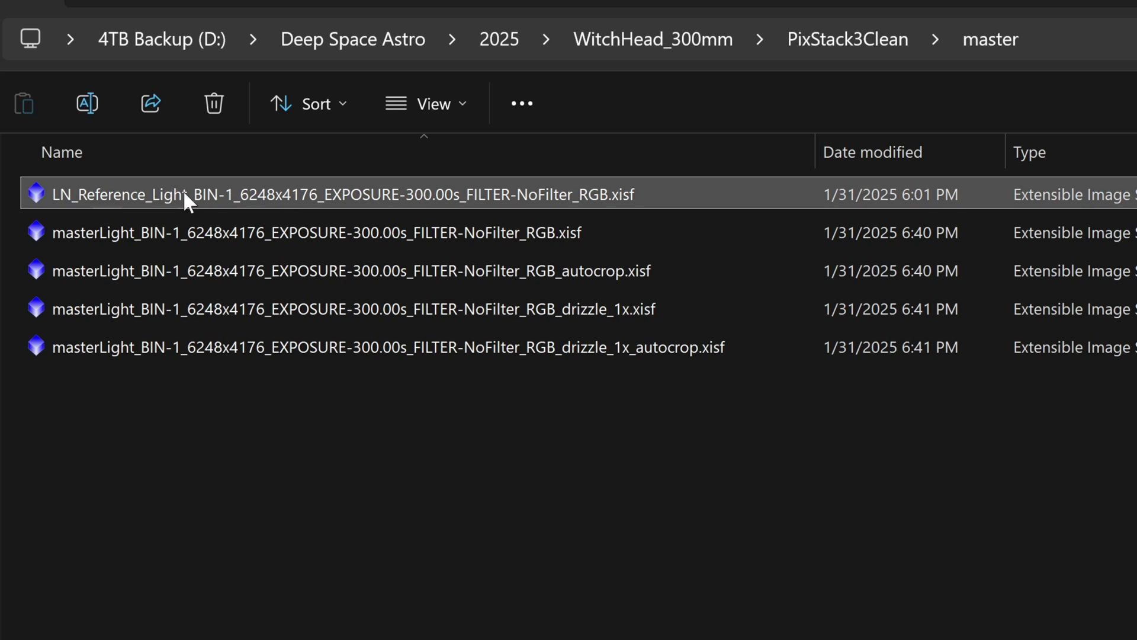
{"action": "left_click", "coordinate": [217, 103]}
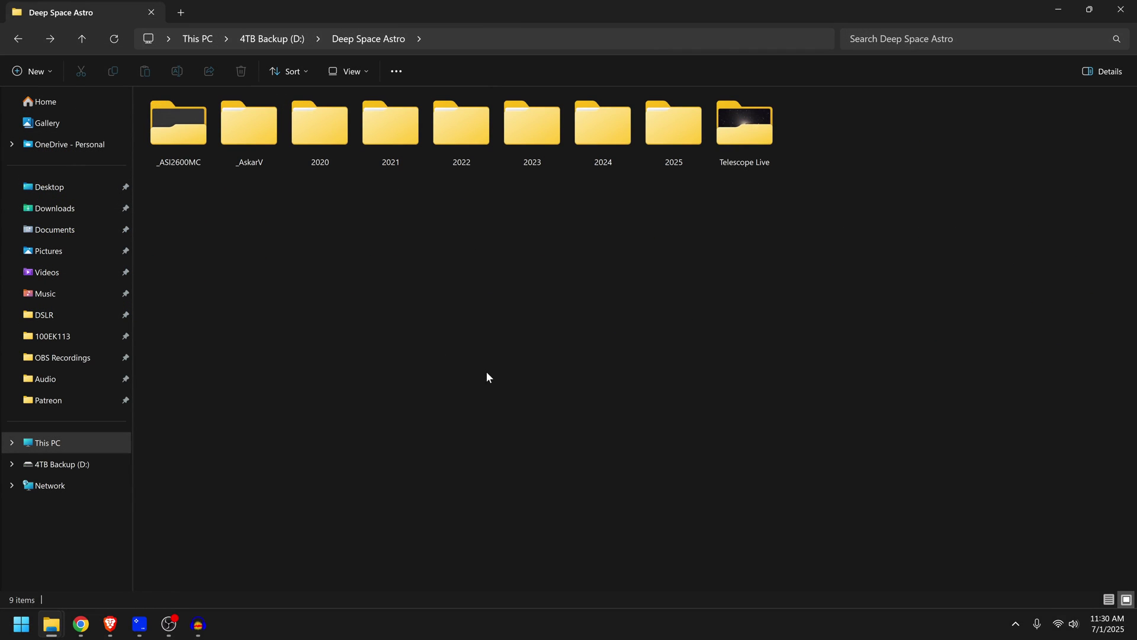
Step: Open the 2023 Andromeda folder and sort its files by type
{"action": "double_click", "coordinate": [536, 152]}
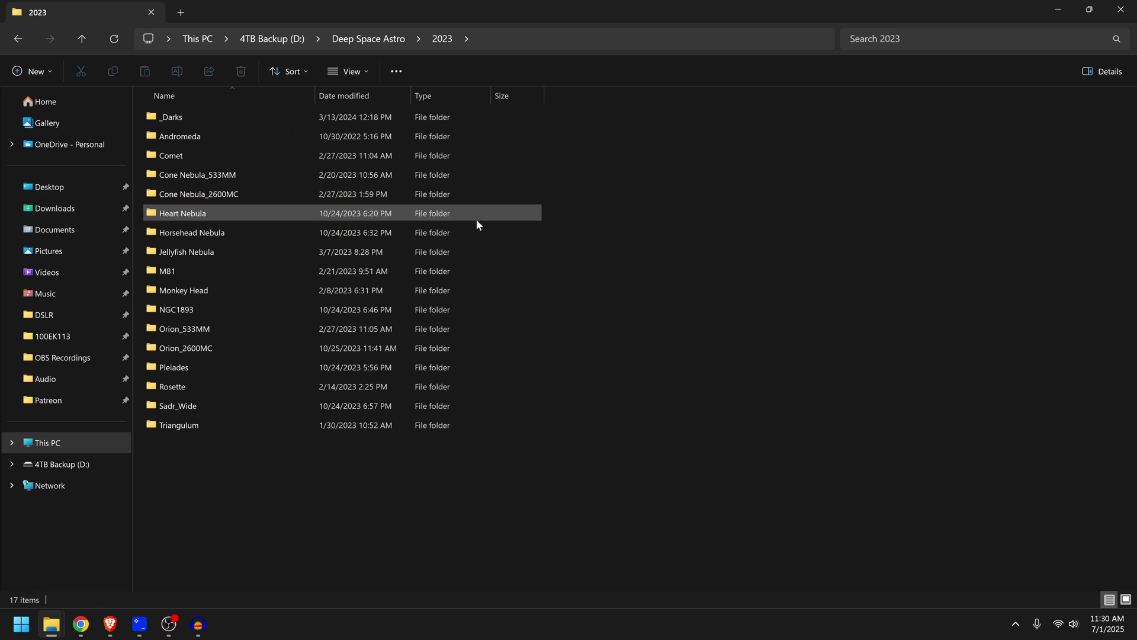
{"action": "double_click", "coordinate": [223, 138]}
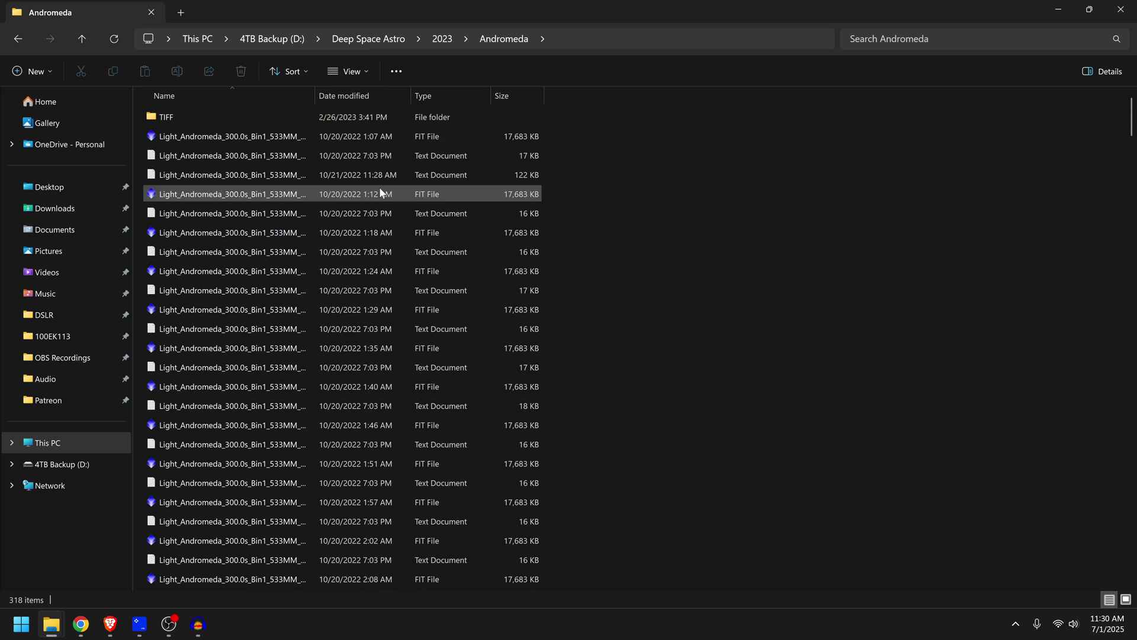
{"action": "left_click", "coordinate": [436, 96]}
{"action": "scroll", "coordinate": [414, 323], "scroll_direction": "down", "scroll_amount": 15}
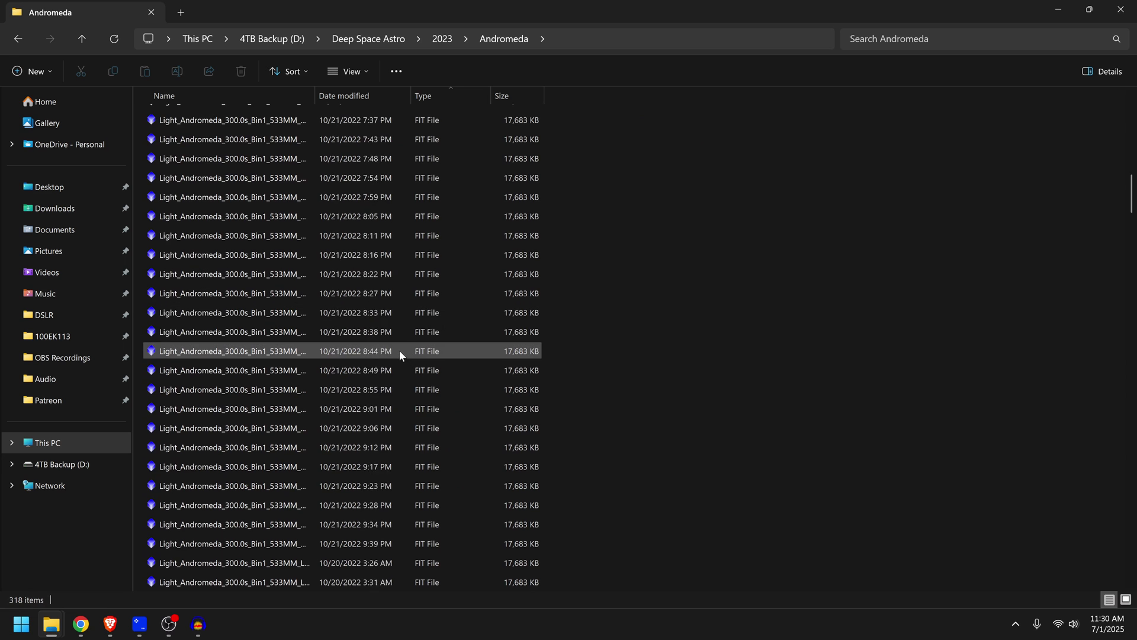
{"action": "scroll", "coordinate": [396, 348], "scroll_direction": "down", "scroll_amount": 20}
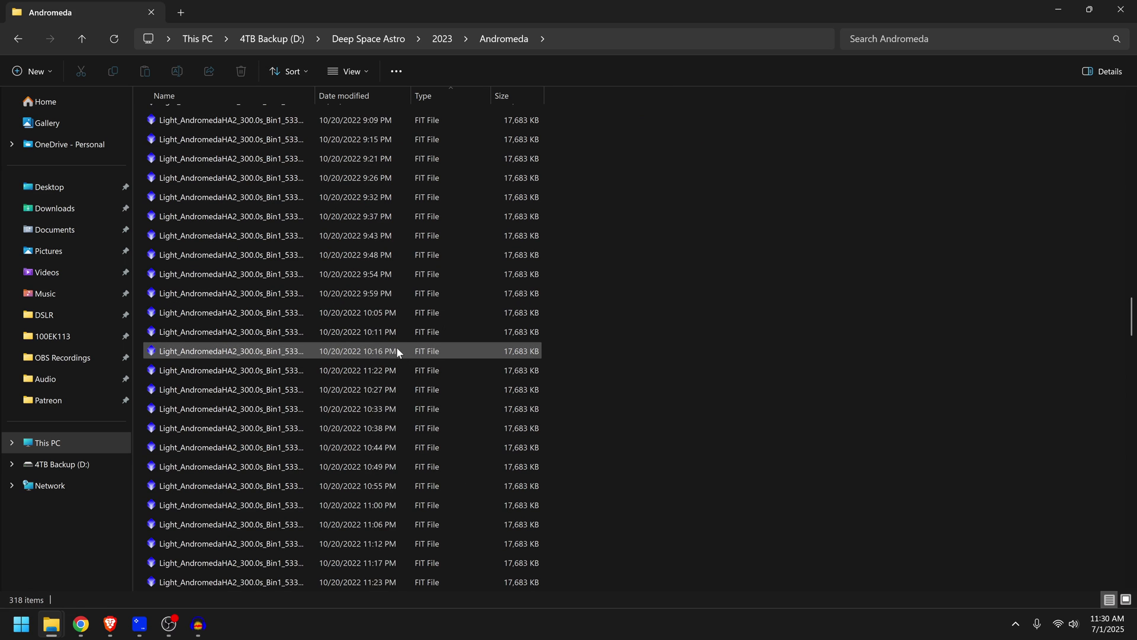
{"action": "left_click", "coordinate": [17, 39]}
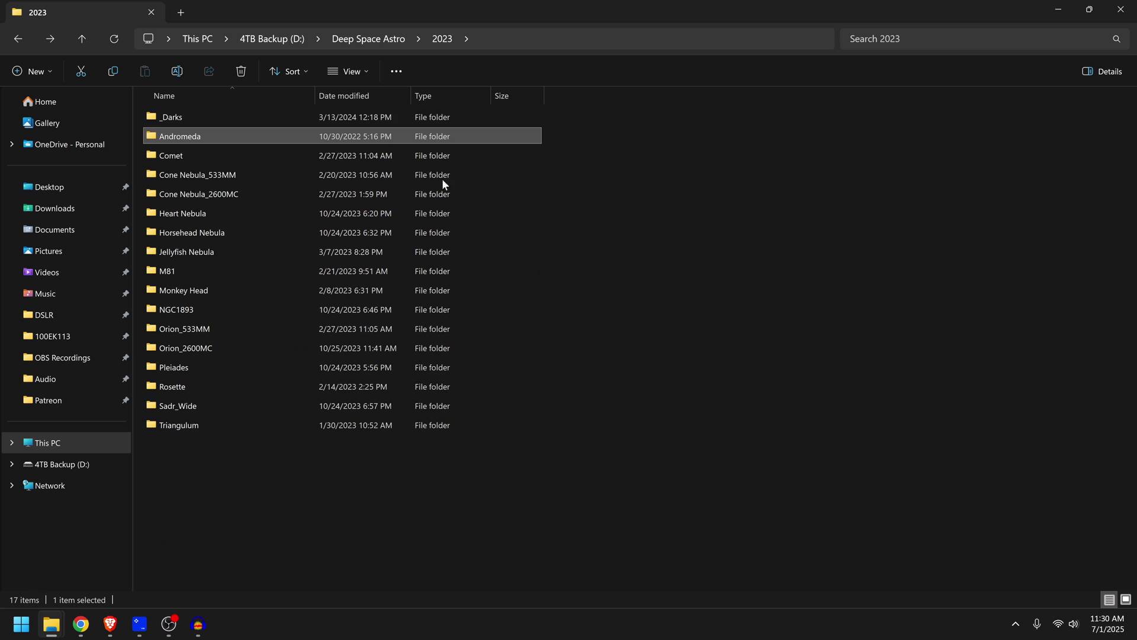
{"action": "double_click", "coordinate": [179, 137]}
Step: Create a new folder named Lights inside Andromeda
{"action": "right_click", "coordinate": [608, 220]}
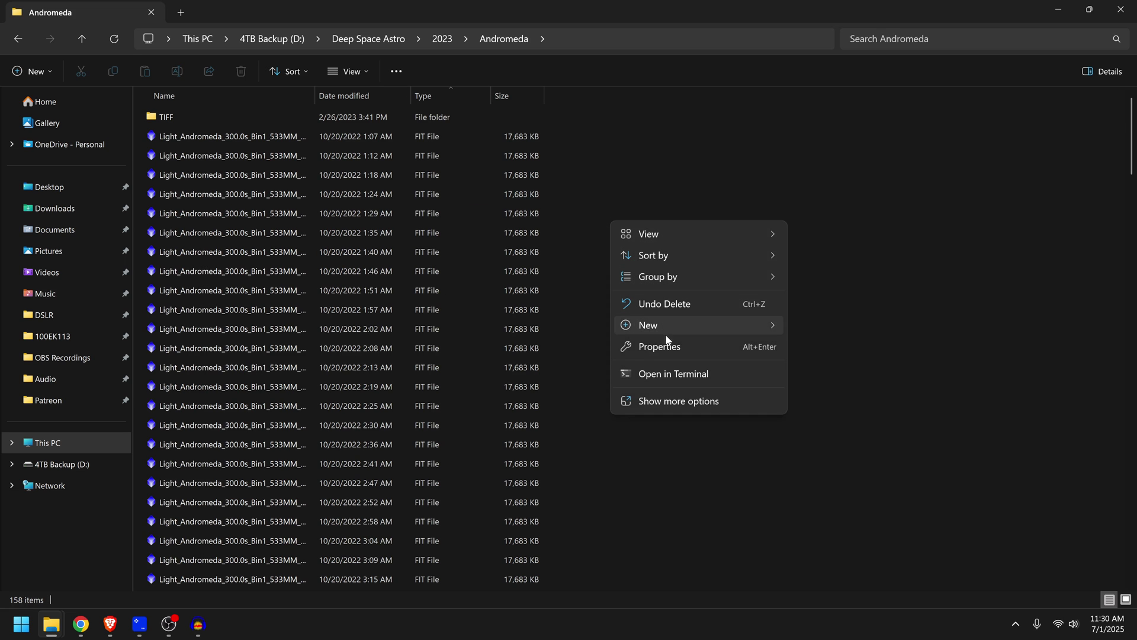
{"action": "mouse_move", "coordinate": [666, 327]}
{"action": "left_click", "coordinate": [870, 326]}
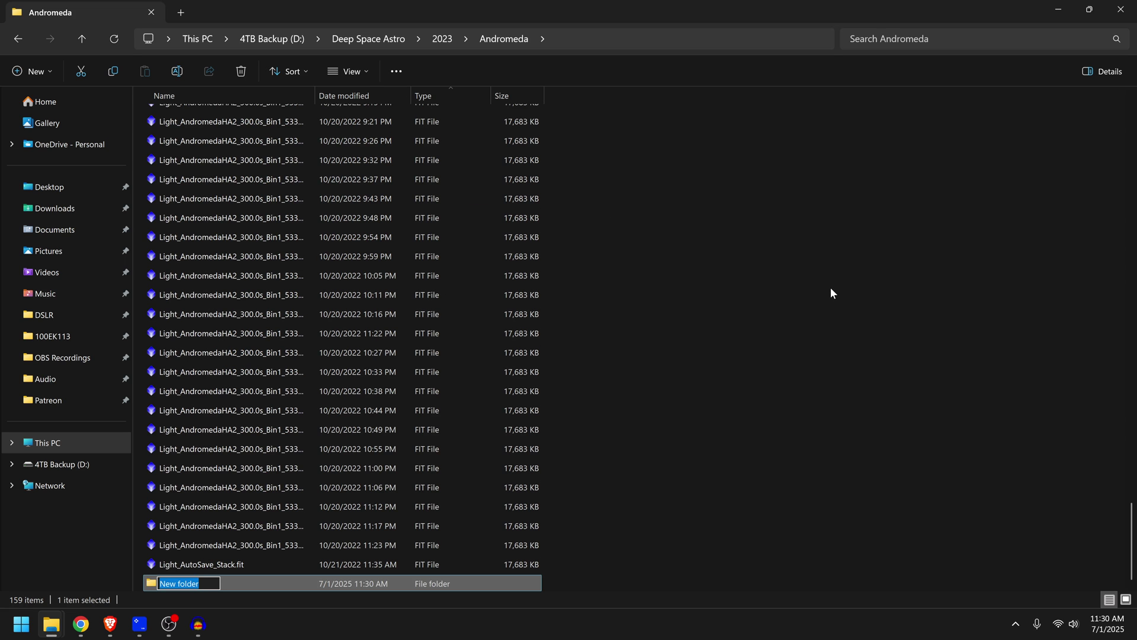
{"action": "type", "text": "Lights"}
{"action": "key", "text": "Return"}
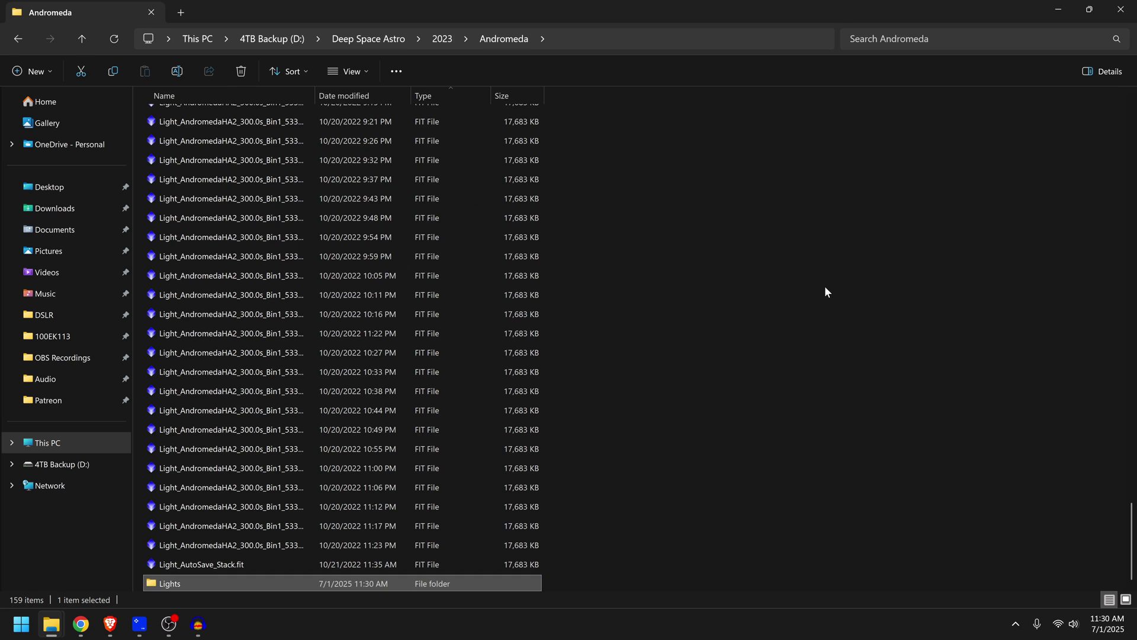
{"action": "left_click", "coordinate": [627, 564]}
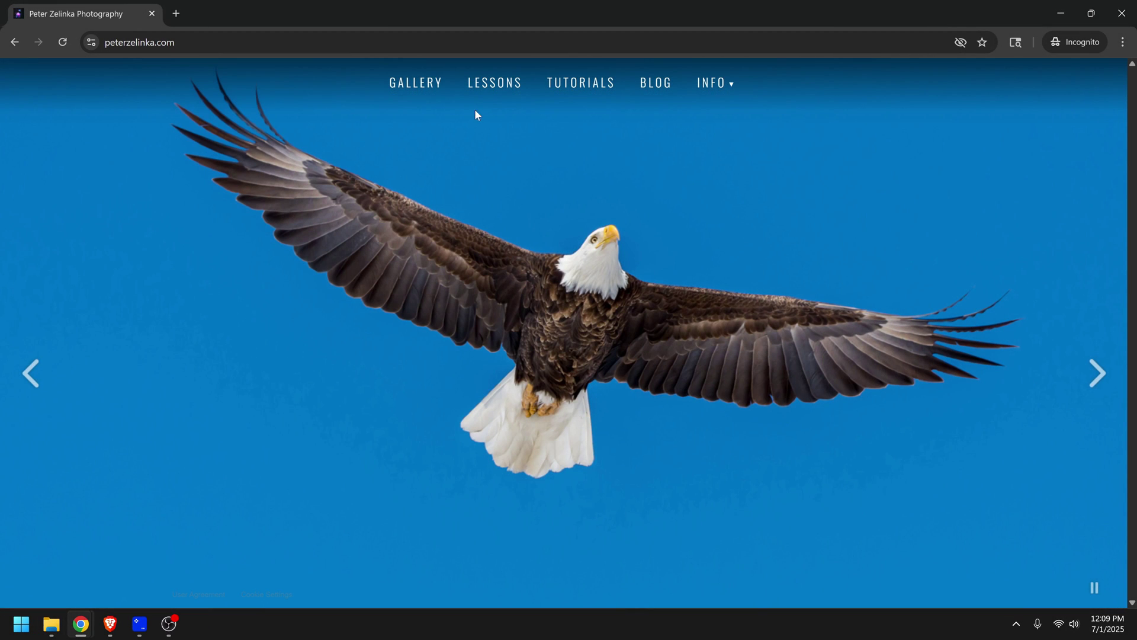
Step: Open the Astro Lesson booking calendar from LESSONS and pick Thursday, July 10
{"action": "left_click", "coordinate": [482, 86]}
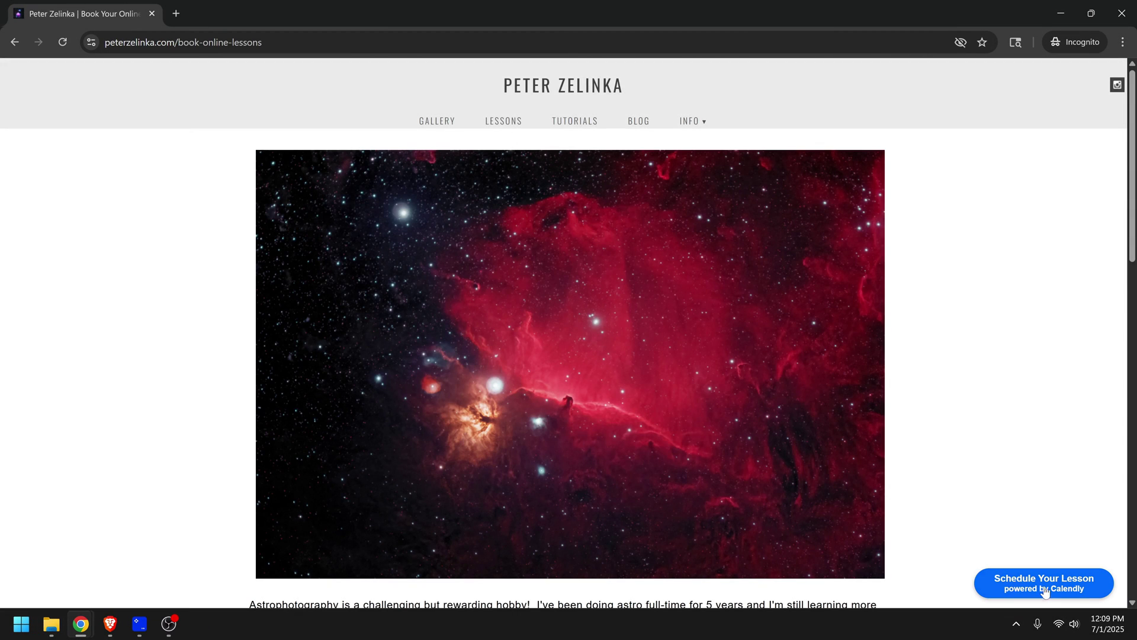
{"action": "left_click", "coordinate": [1024, 578]}
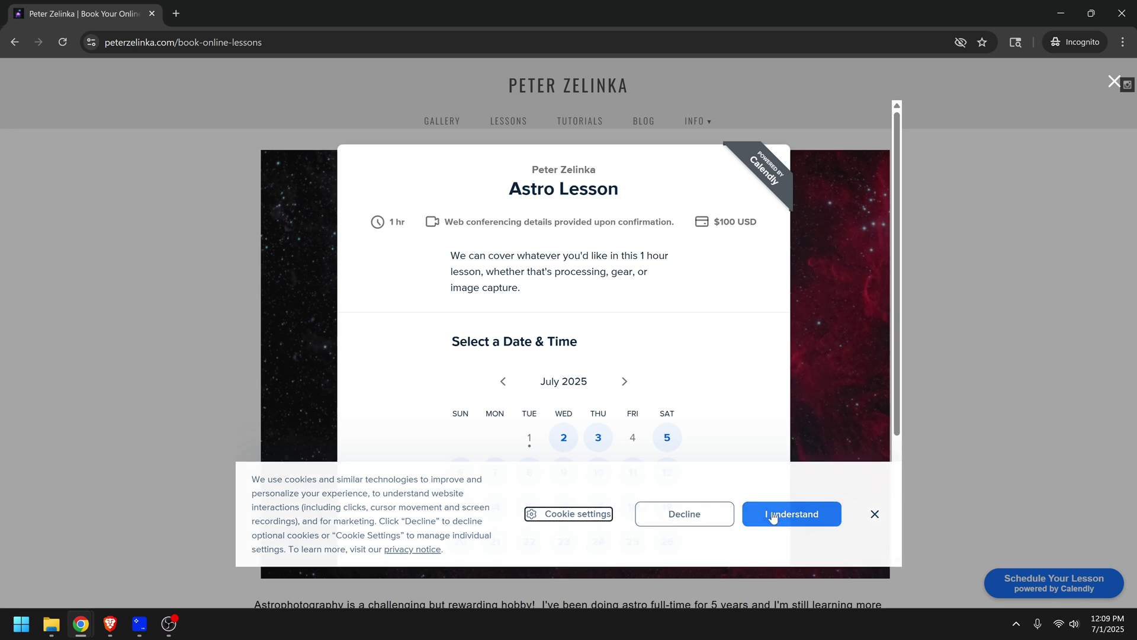
{"action": "left_click", "coordinate": [773, 514]}
{"action": "scroll", "coordinate": [596, 385], "scroll_direction": "down", "scroll_amount": 2}
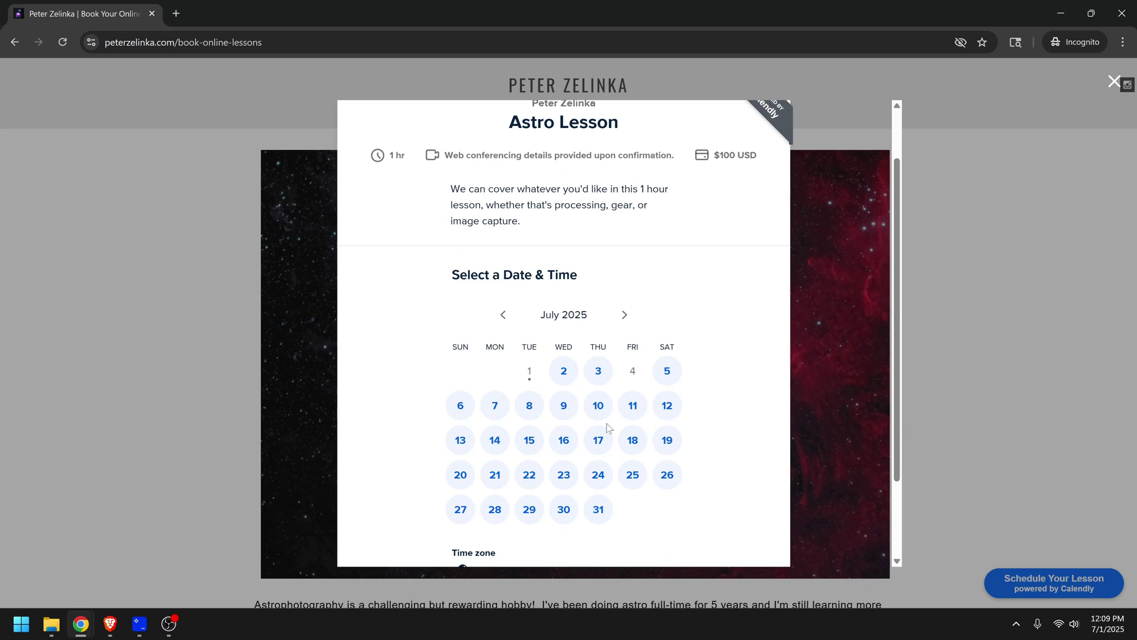
{"action": "left_click", "coordinate": [596, 344]}
{"action": "scroll", "coordinate": [681, 409], "scroll_direction": "down", "scroll_amount": 3}
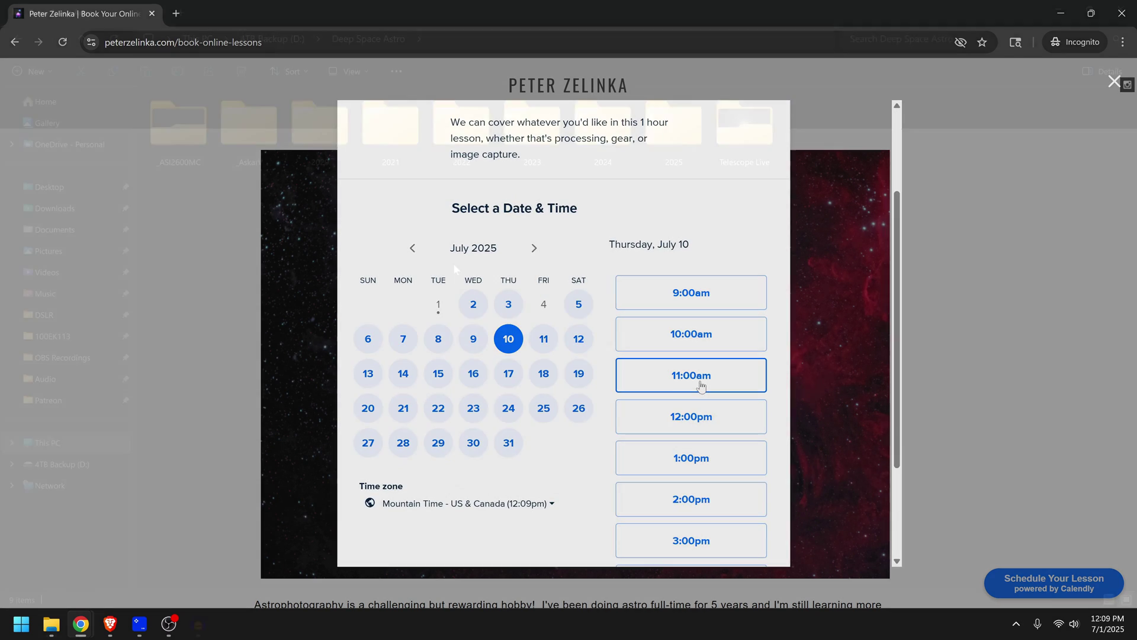